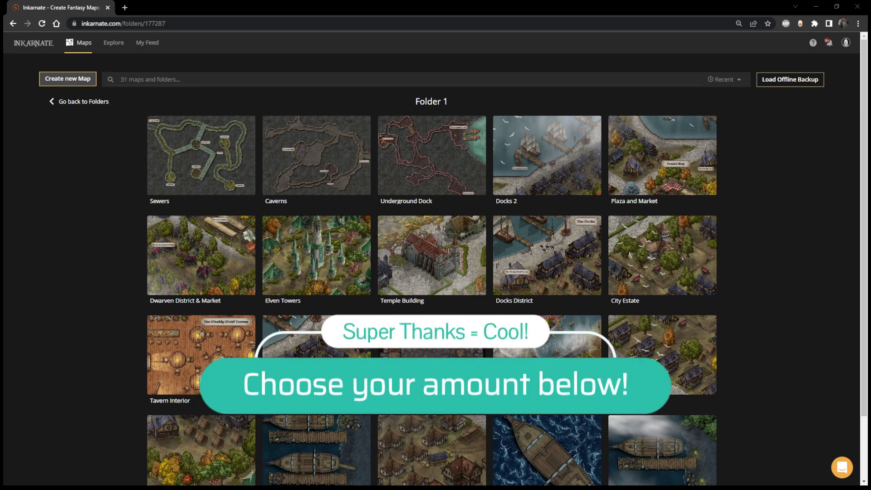
Start a new map and preview the Watercolor Cities and Fantasy Regional HD styles
click(71, 80)
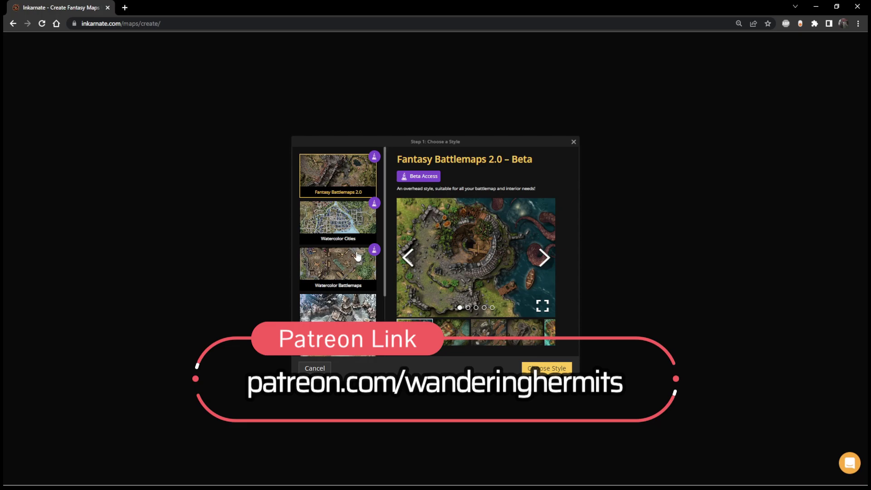
click(343, 222)
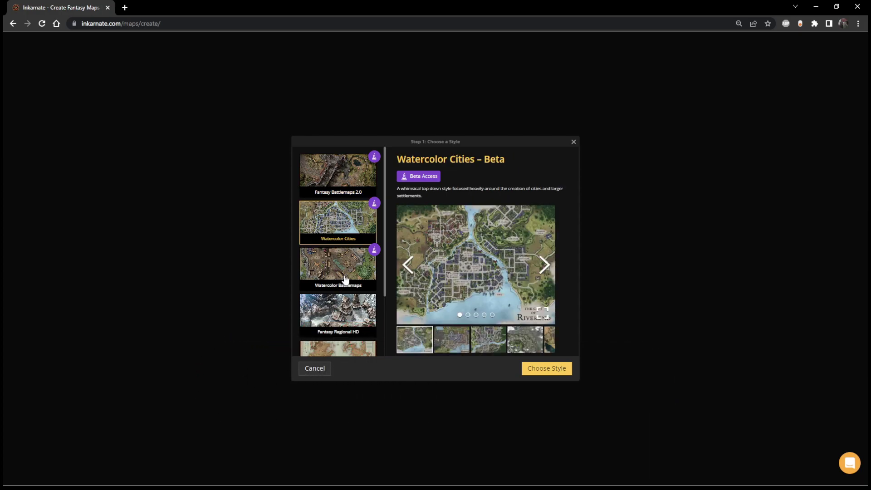
scroll(344, 278, down, 2)
click(346, 233)
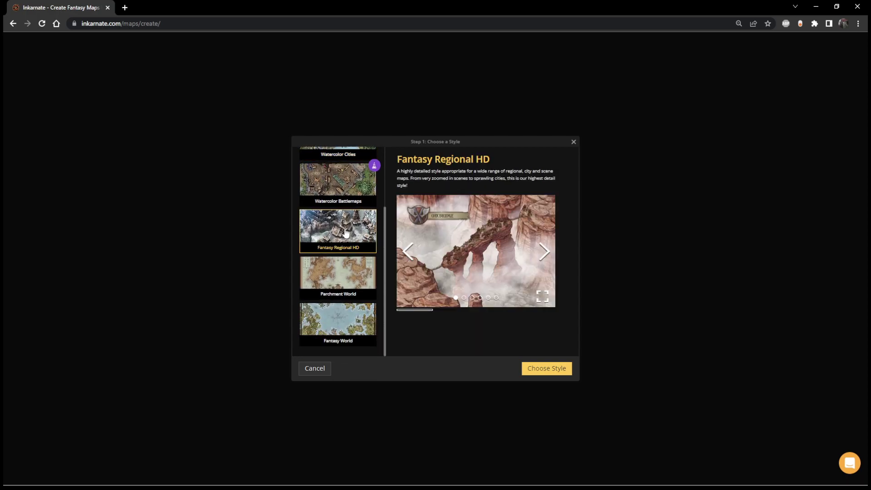
Look through all the sample maps of the Fantasy Regional HD style
click(548, 246)
click(547, 254)
click(547, 255)
click(548, 255)
click(547, 255)
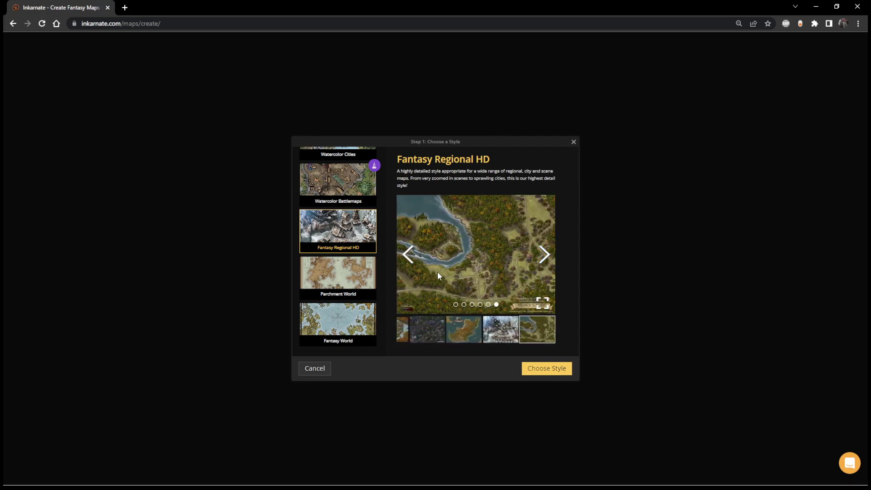
click(544, 257)
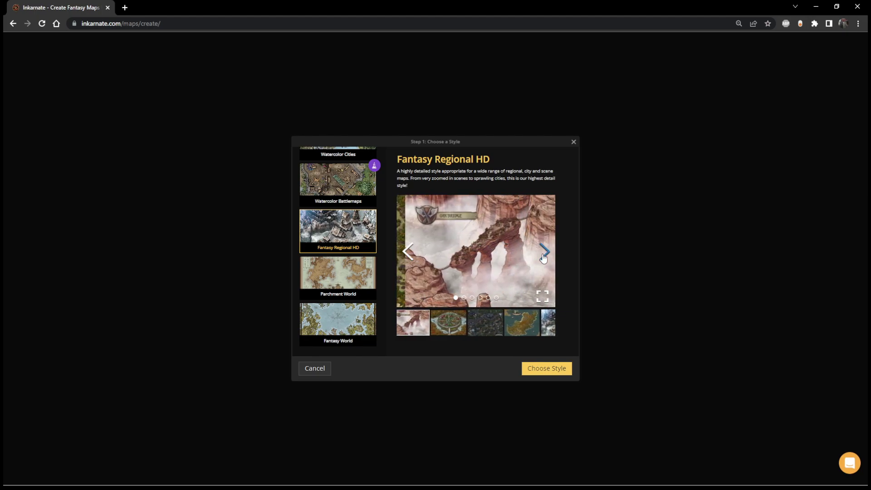
Preview the Fantasy World style, and look through the sample maps of the Parchment World style
click(350, 325)
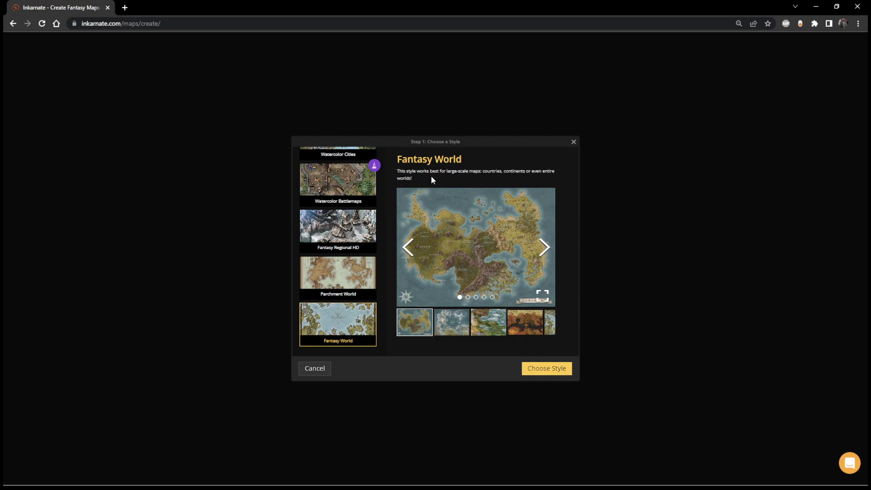
click(338, 279)
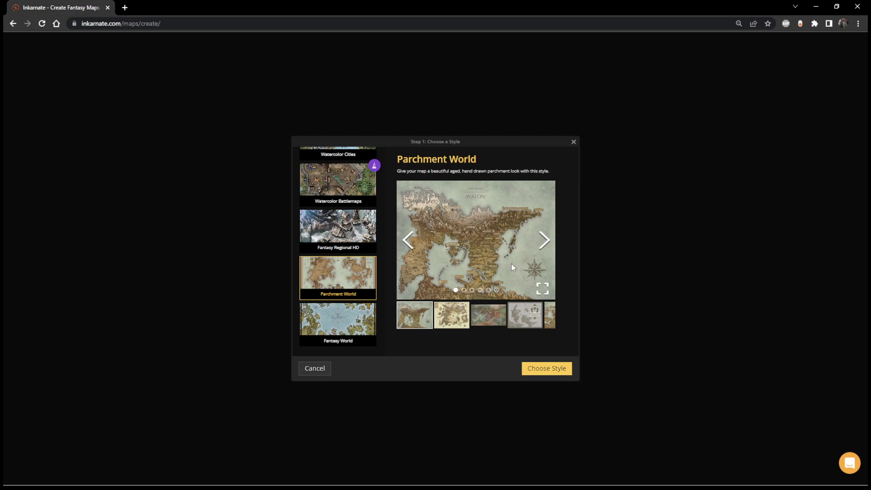
click(547, 249)
click(546, 251)
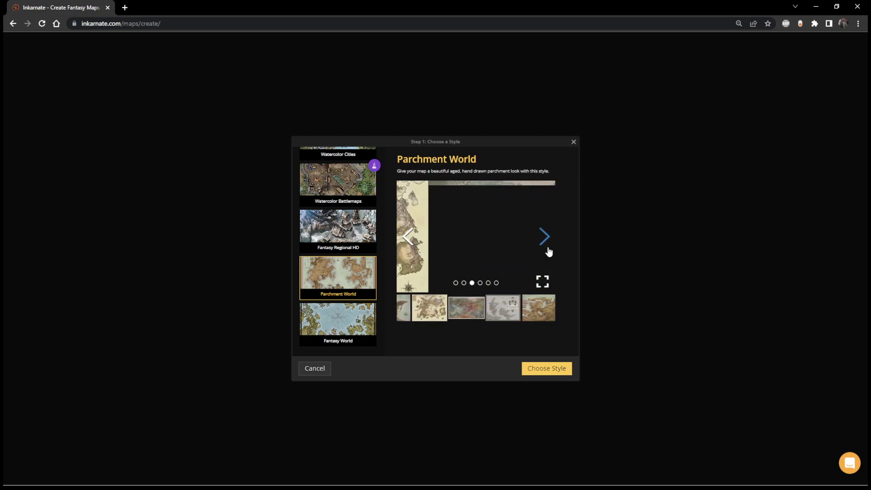
click(546, 245)
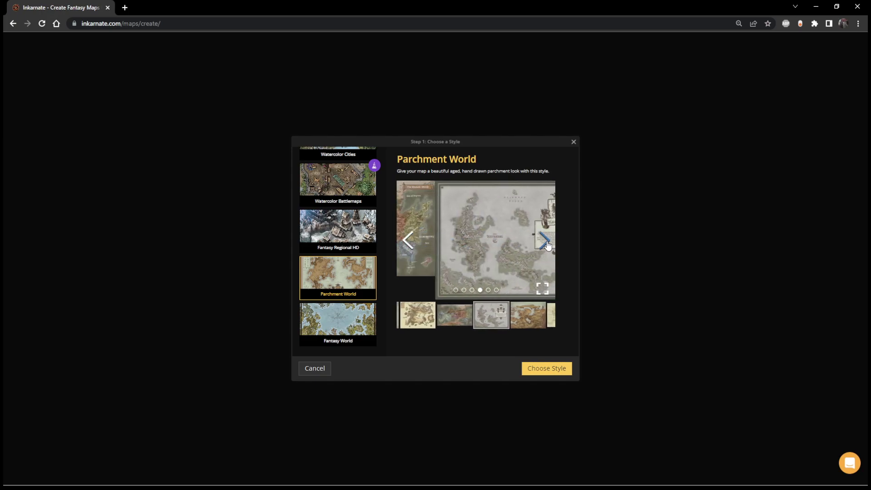
click(547, 245)
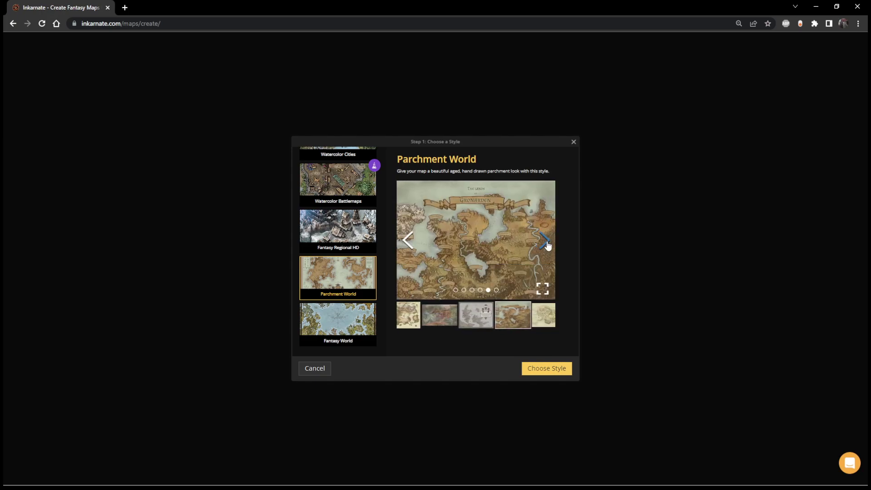
click(547, 245)
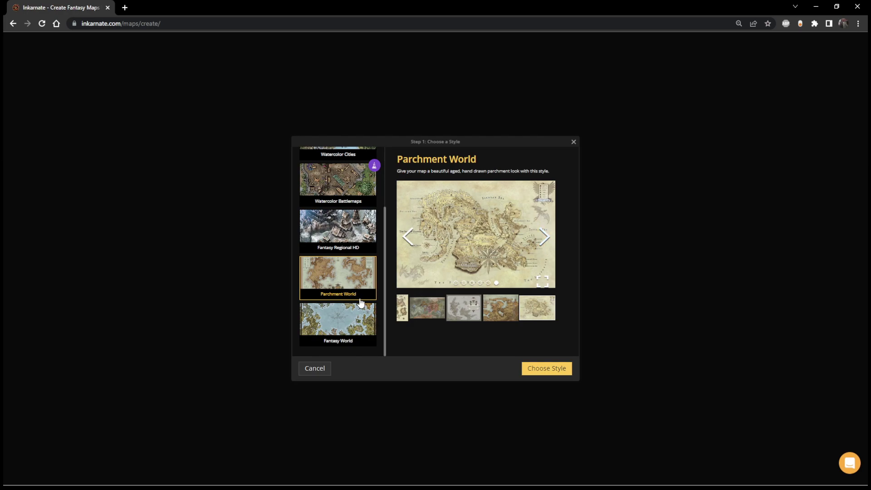
Choose the Fantasy World style and create a landscape map with Ultra (4K) editing resolution
click(343, 318)
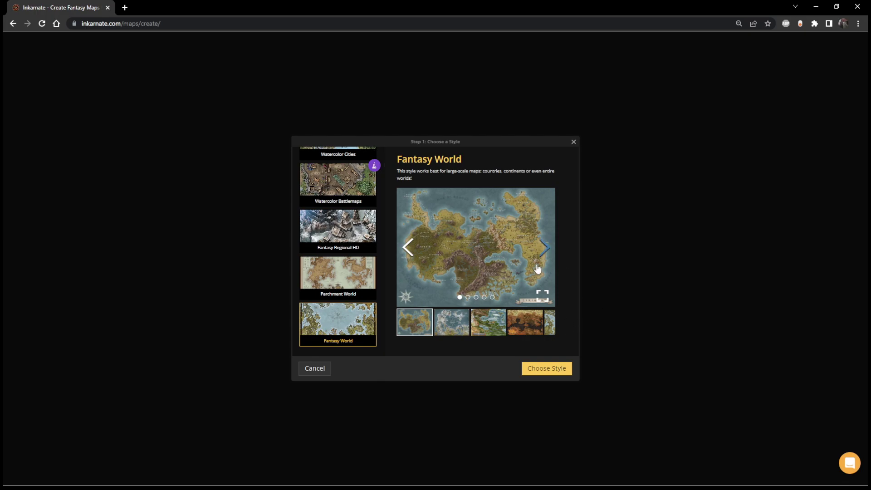
click(540, 371)
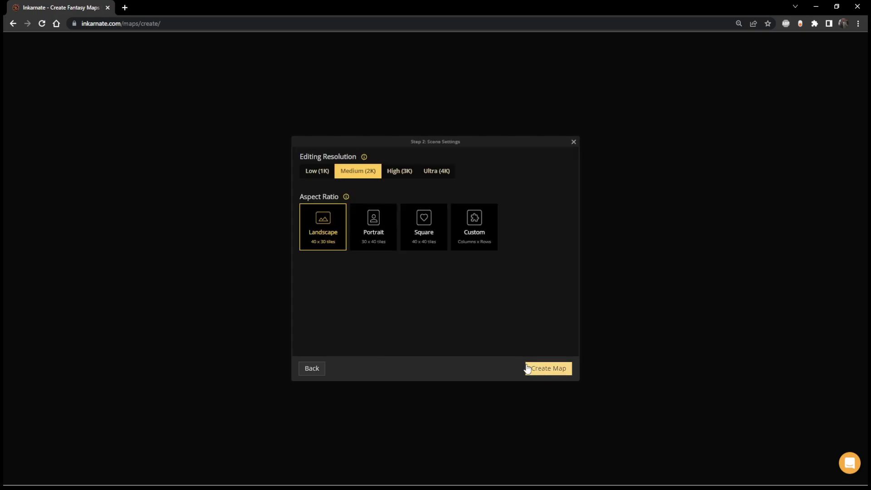
mouse_move(364, 157)
mouse_move(364, 157)
click(429, 180)
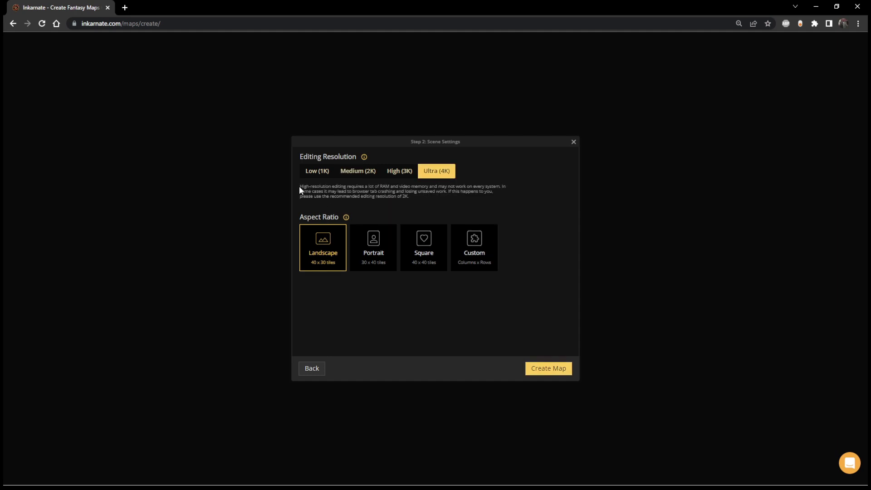
drag(298, 186, 416, 198)
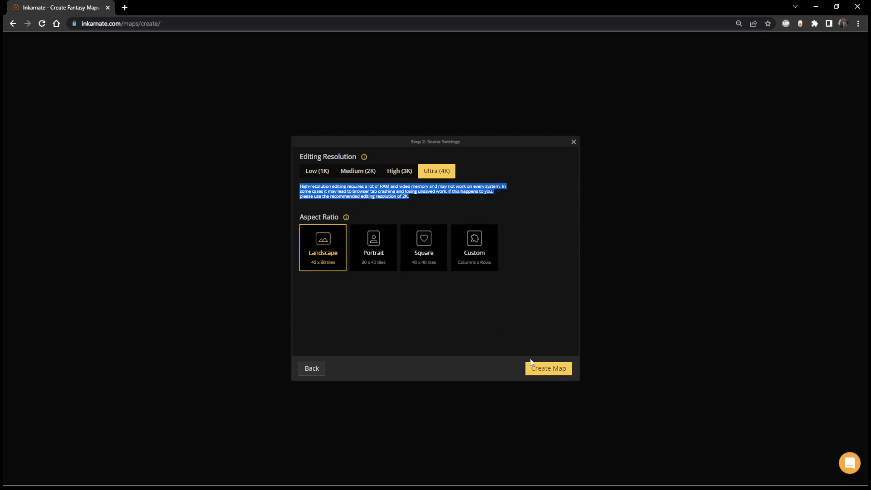
click(546, 368)
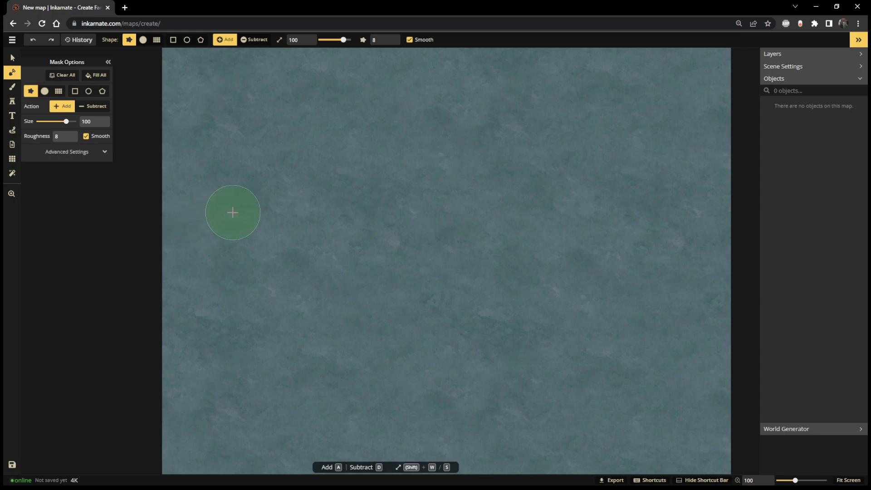
Open the Inkarnate page with your own maps in a new browser tab
scroll(232, 213, down, 2)
scroll(233, 213, down, 1)
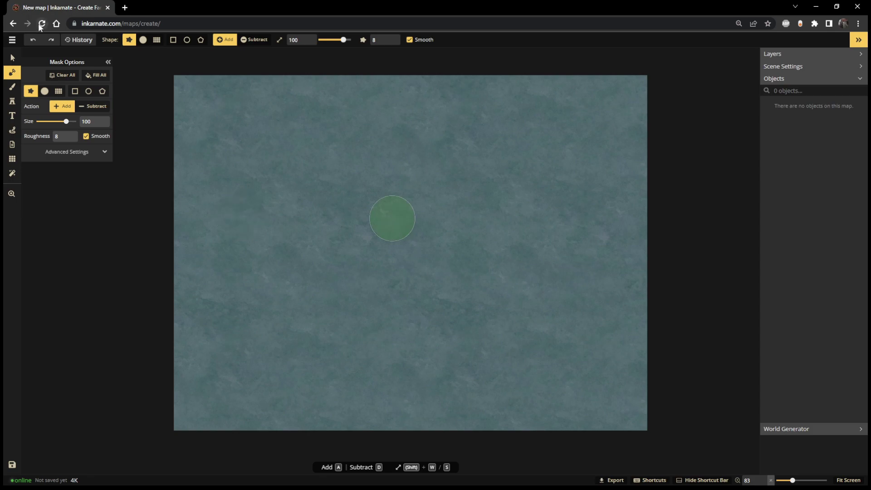
click(13, 42)
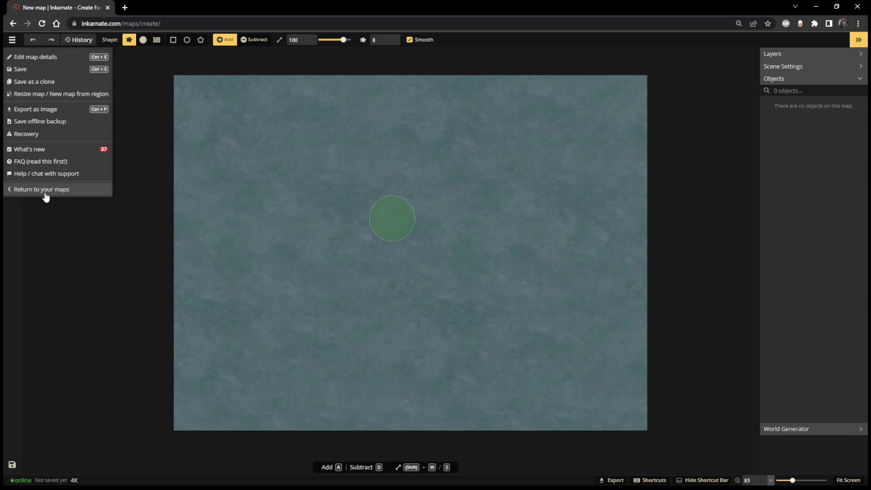
click(124, 8)
text(ink)
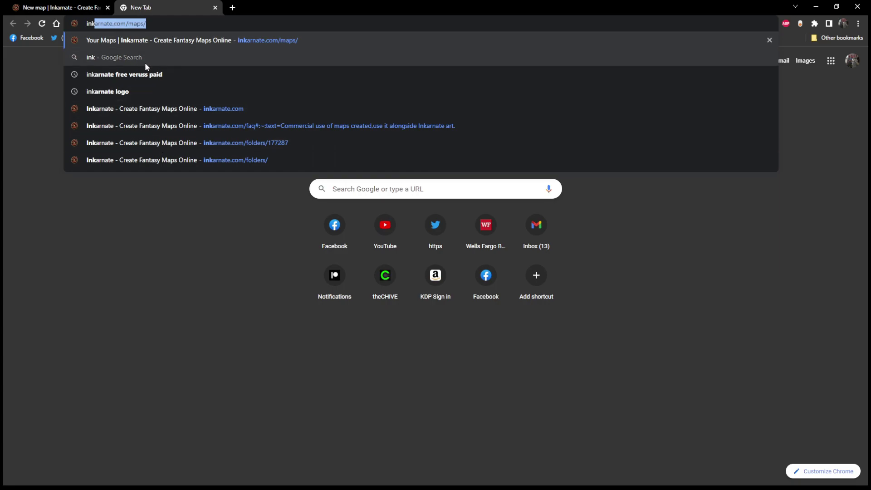
key(Return)
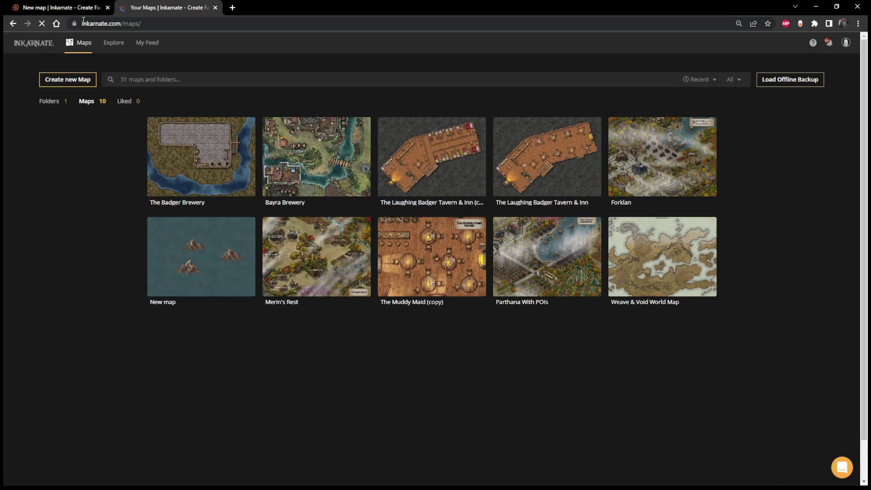
Return to the new map and try the mask brush's Subtract and Add modes
click(68, 8)
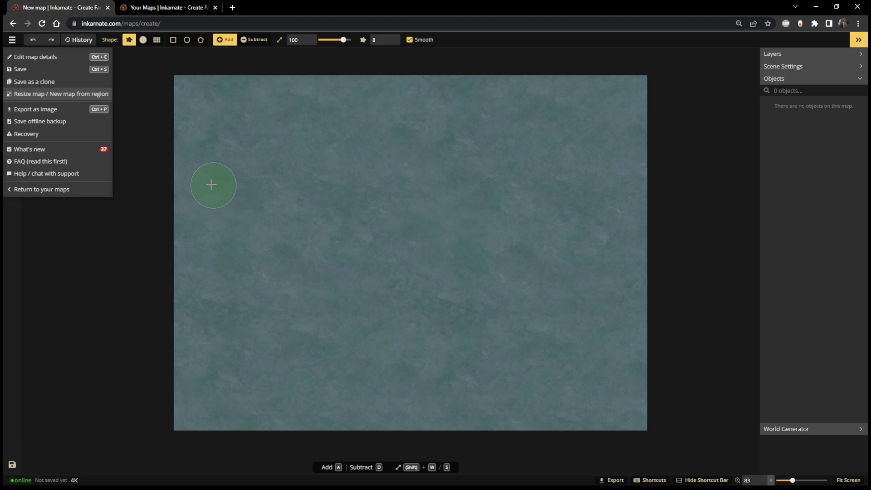
click(12, 40)
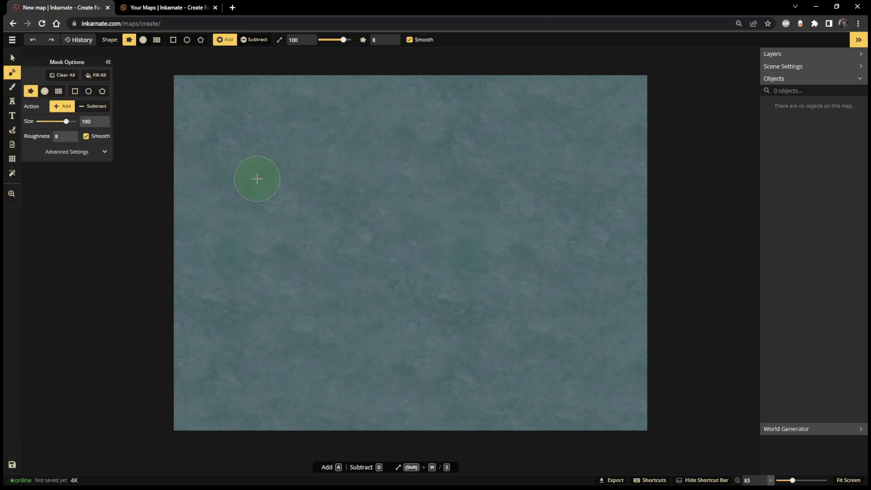
key(d)
key(a)
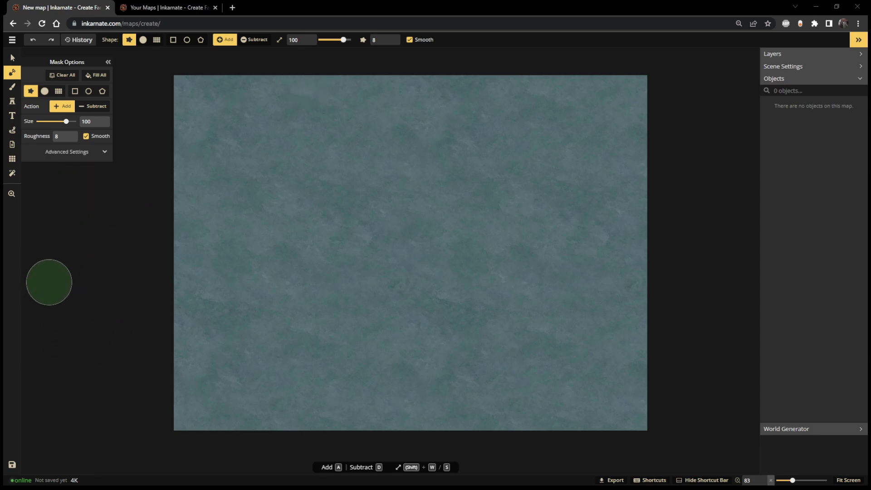
Open the Explore page in the second browser tab and check its sorting and style filter options
click(142, 8)
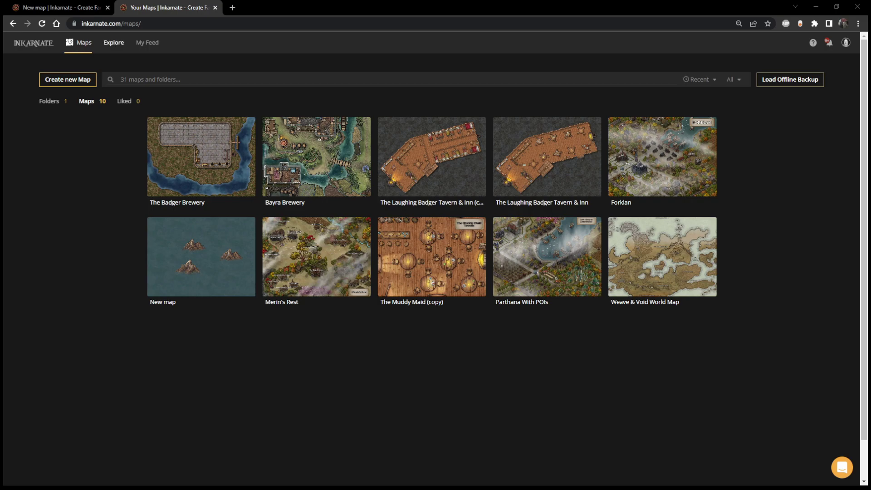
click(113, 45)
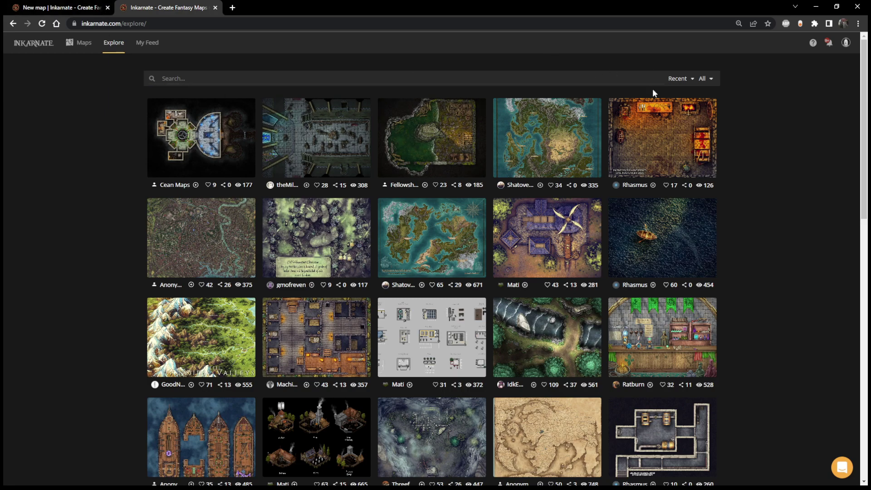
click(683, 80)
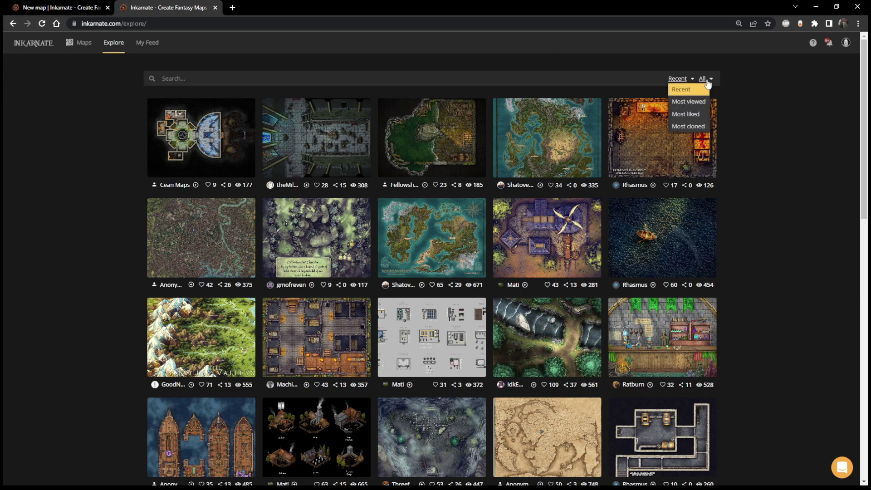
click(703, 79)
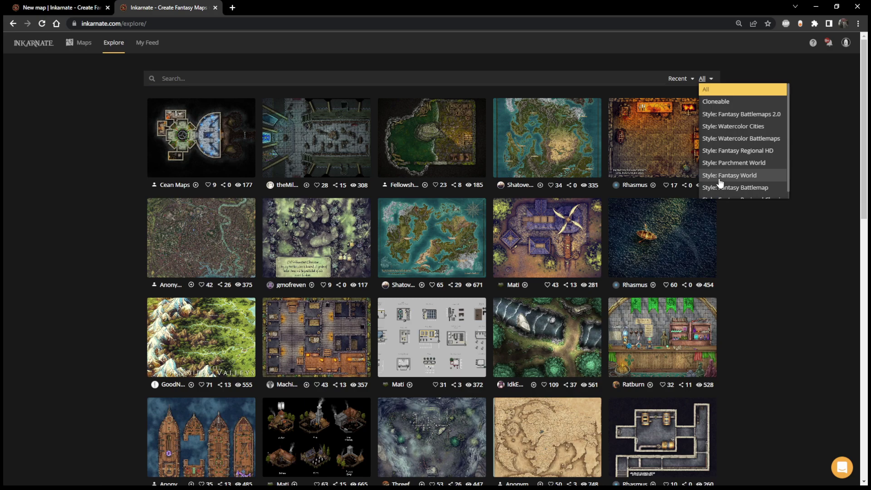
Browse the recent community maps and open the "Ruins of Echrul - Dungeons (grid)" map
scroll(621, 210, down, 4)
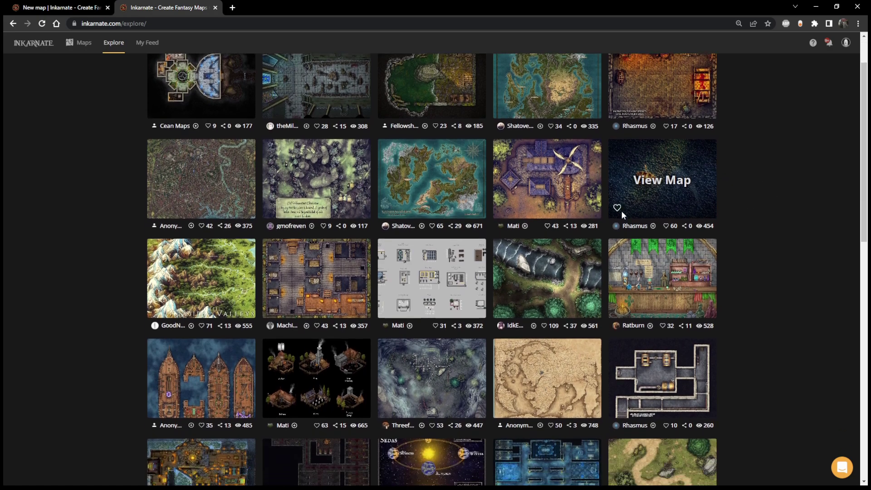
scroll(621, 211, down, 4)
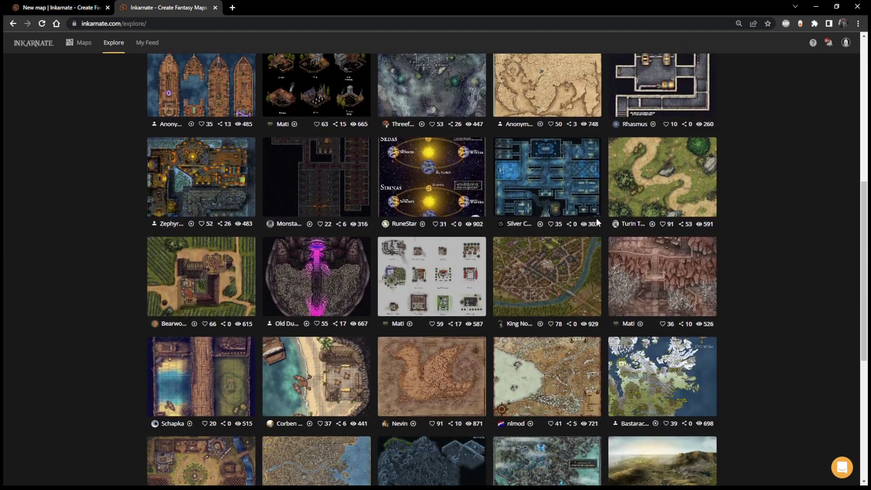
scroll(582, 213, down, 4)
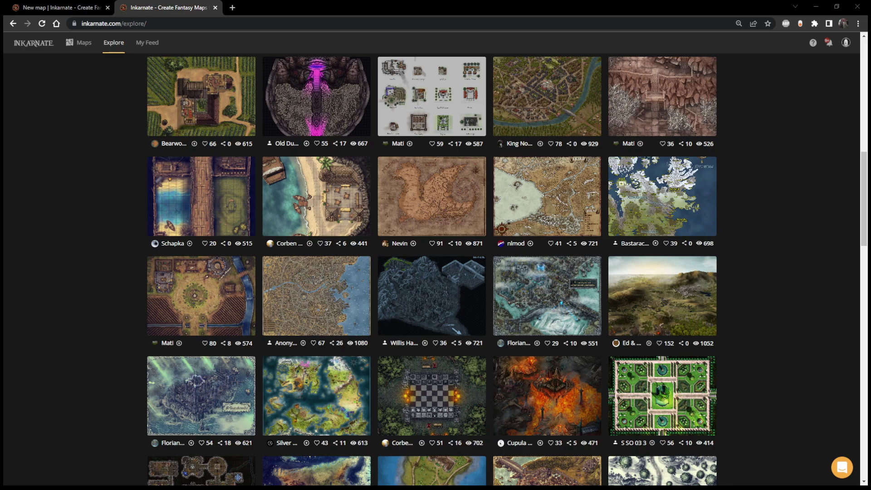
scroll(613, 195, down, 4)
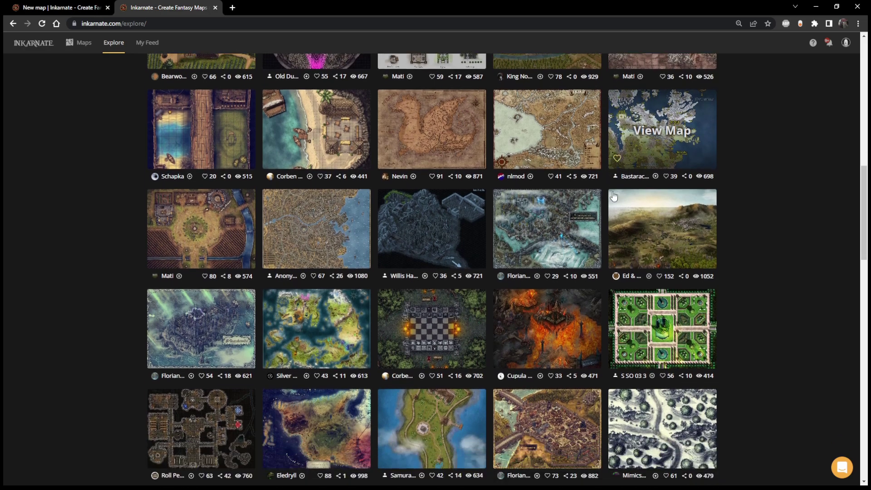
scroll(613, 195, down, 4)
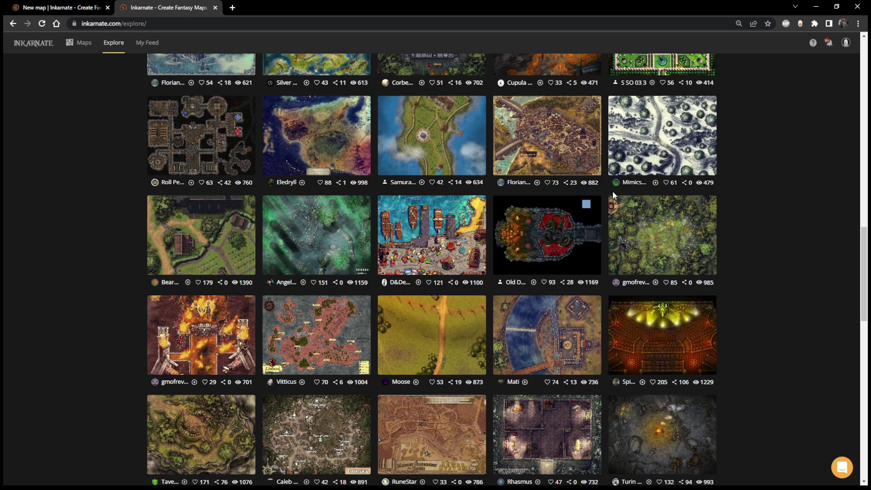
scroll(612, 191, up, 3)
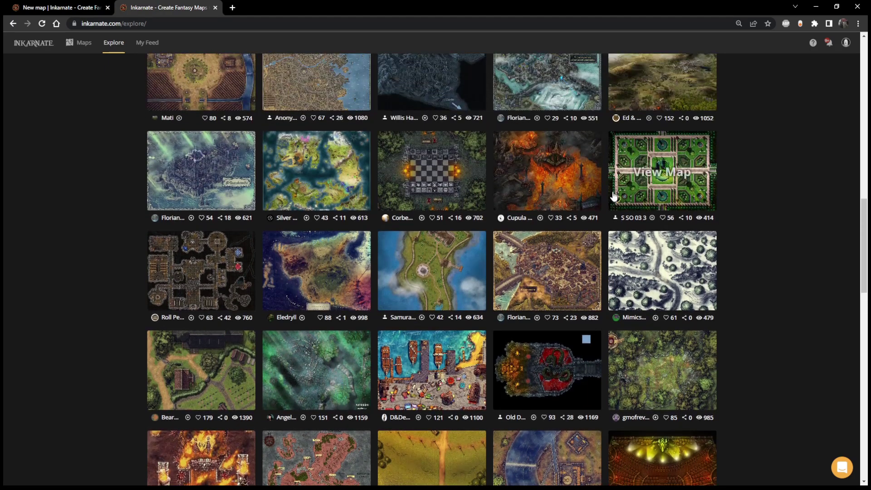
click(184, 273)
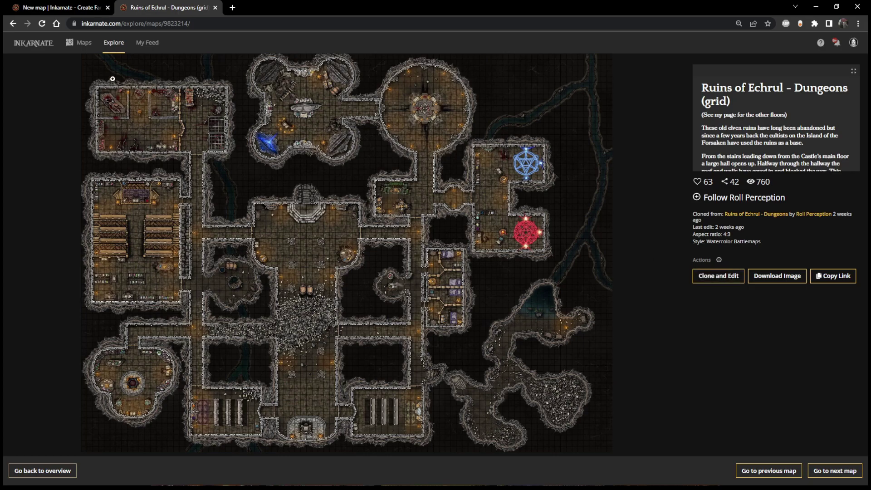
Go back from the dungeon map to the Explore overview and browse more community maps
click(13, 23)
scroll(680, 169, up, 7)
scroll(662, 254, up, 6)
scroll(153, 379, down, 6)
scroll(191, 359, down, 5)
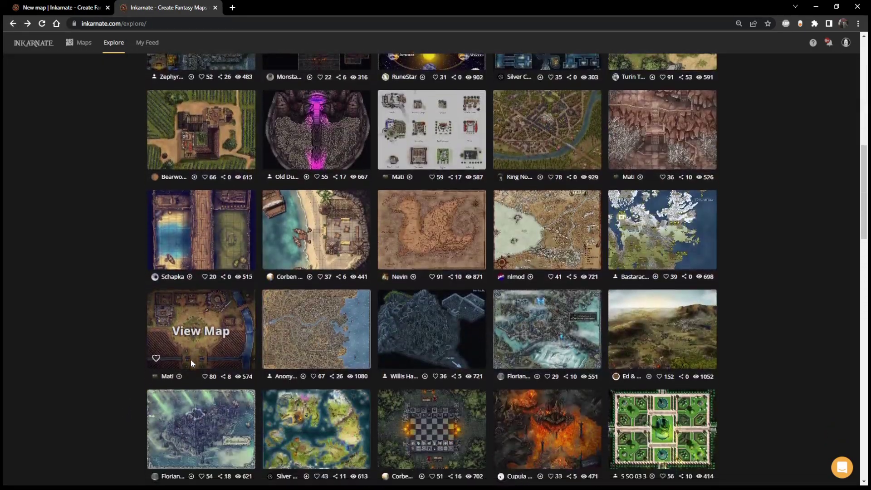
Filter the community maps on the Explore page to the Fantasy World style
scroll(777, 189, up, 13)
scroll(748, 165, up, 2)
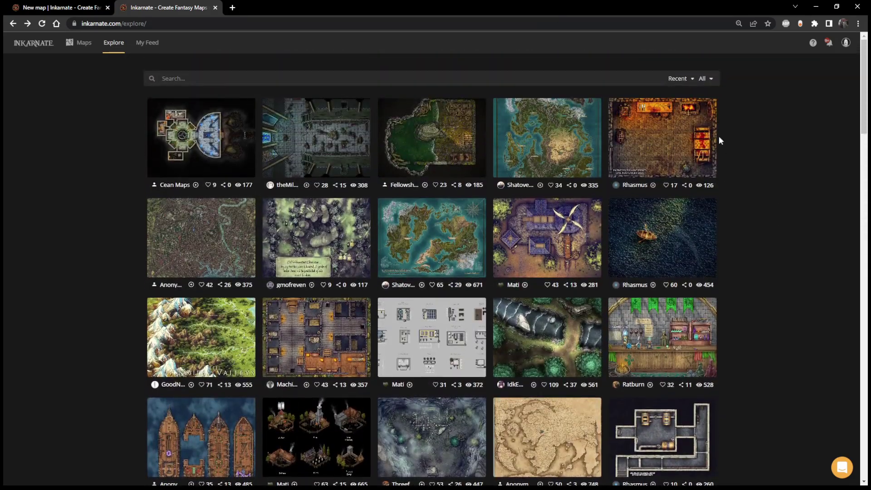
click(710, 80)
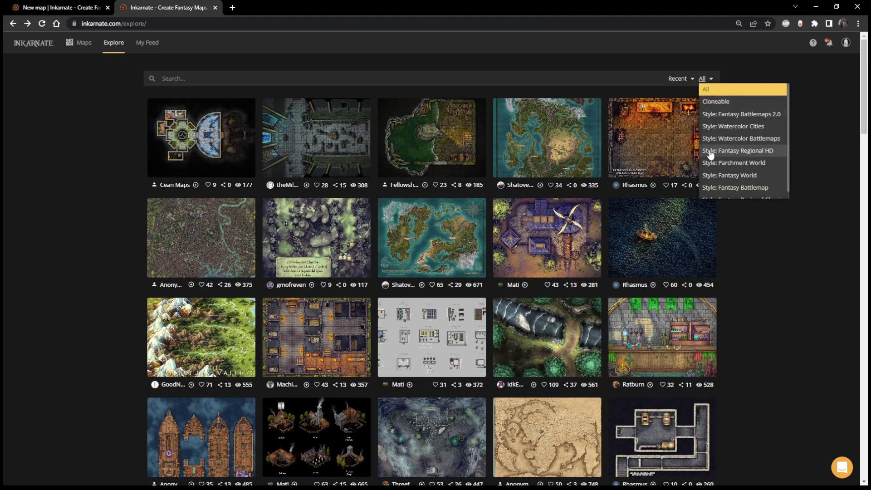
click(715, 176)
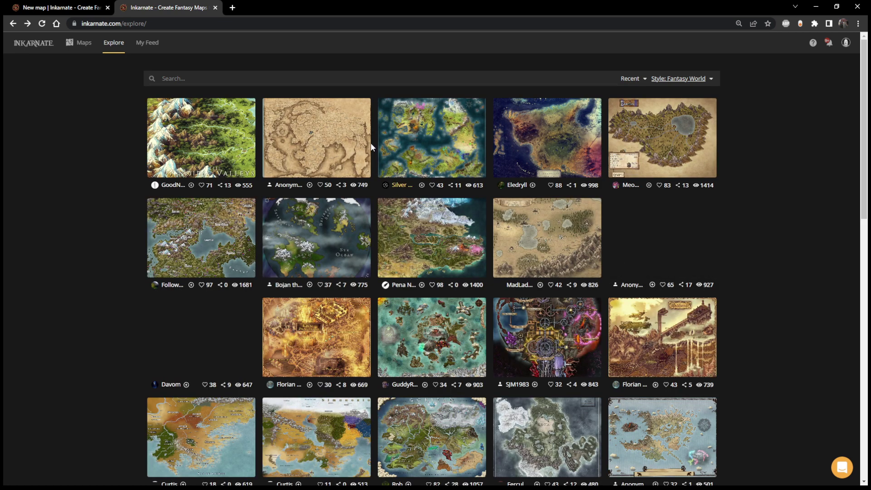
mouse_move(370, 136)
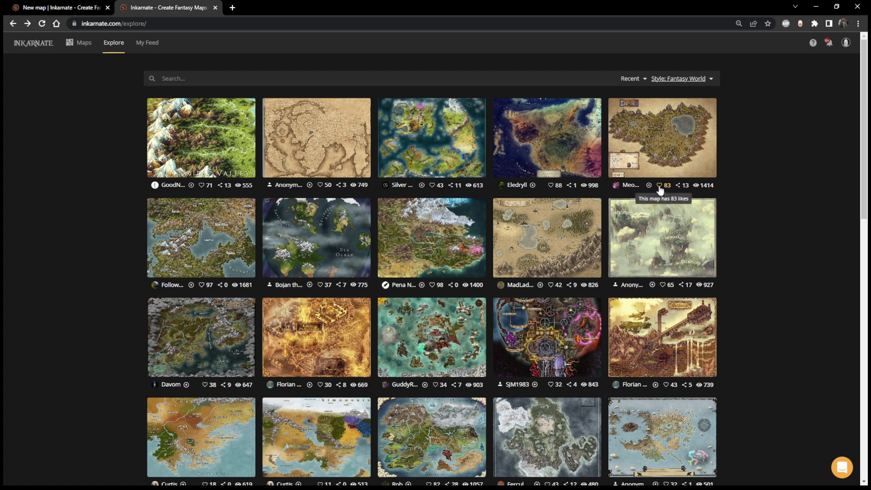
Browse the filtered maps, view the "Full Map" of Central Faerûn and return to the Explore overview
scroll(659, 190, down, 2)
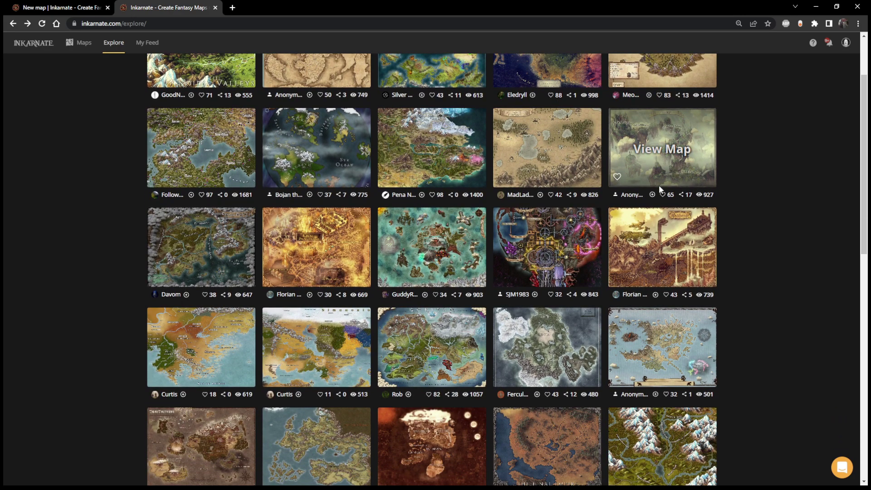
scroll(660, 190, down, 1)
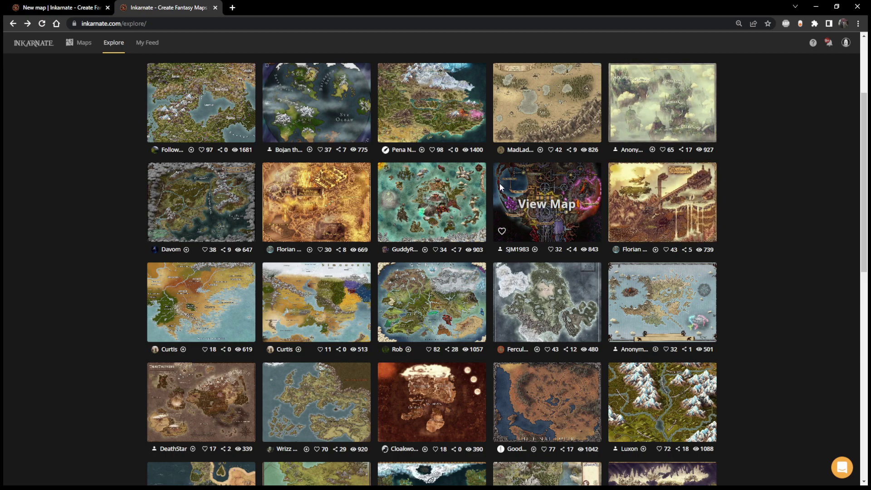
scroll(500, 186, down, 1)
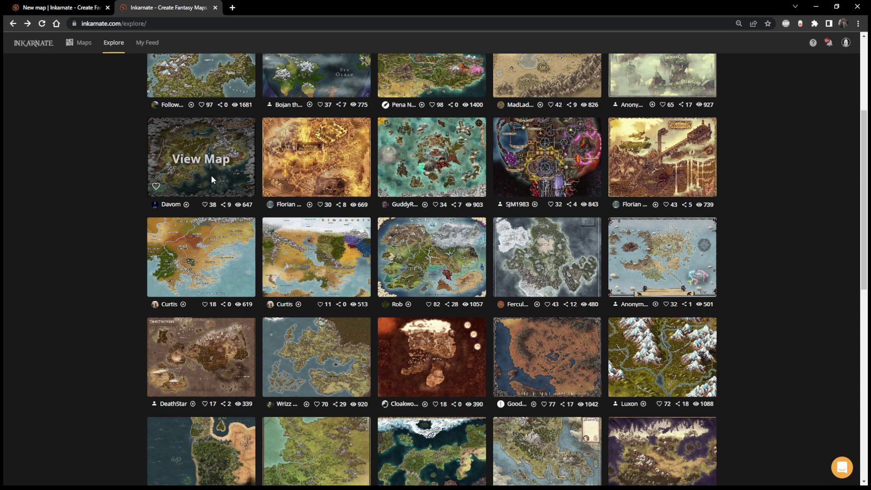
click(211, 164)
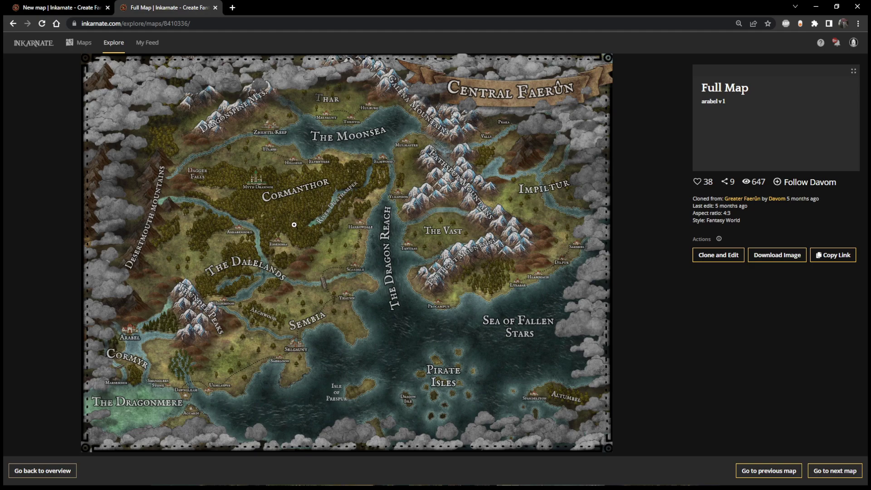
click(16, 25)
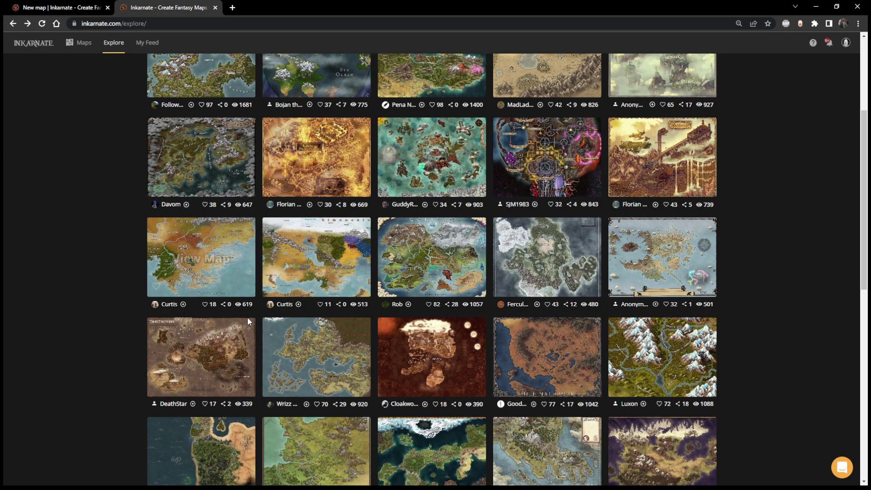
View the "Map of Antioka, World of Solar" and "Erathia - v3" maps, going back to the overview after each
click(312, 360)
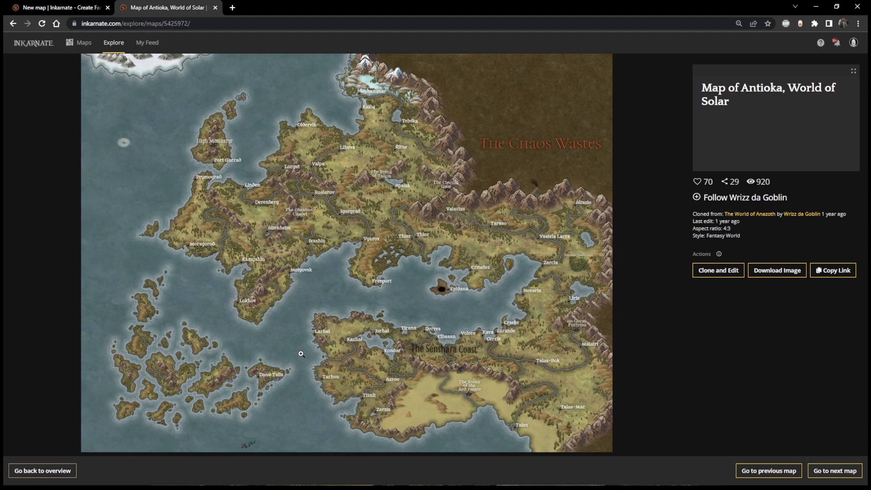
click(14, 26)
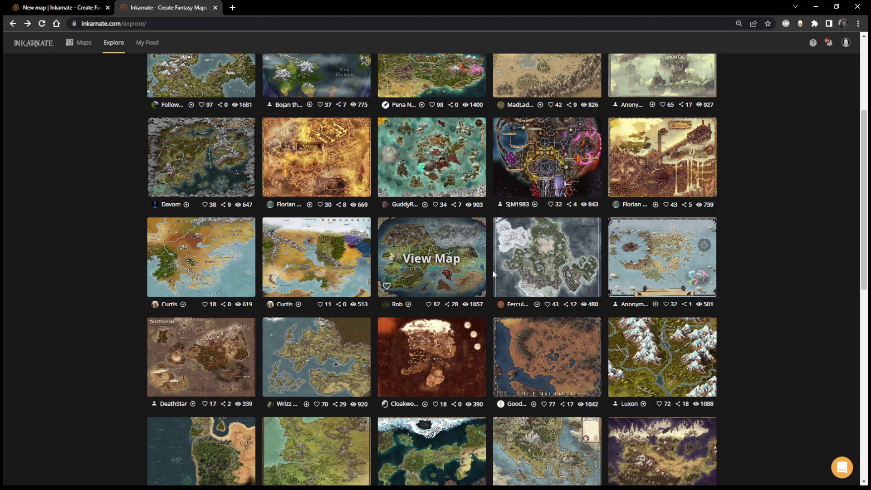
click(549, 257)
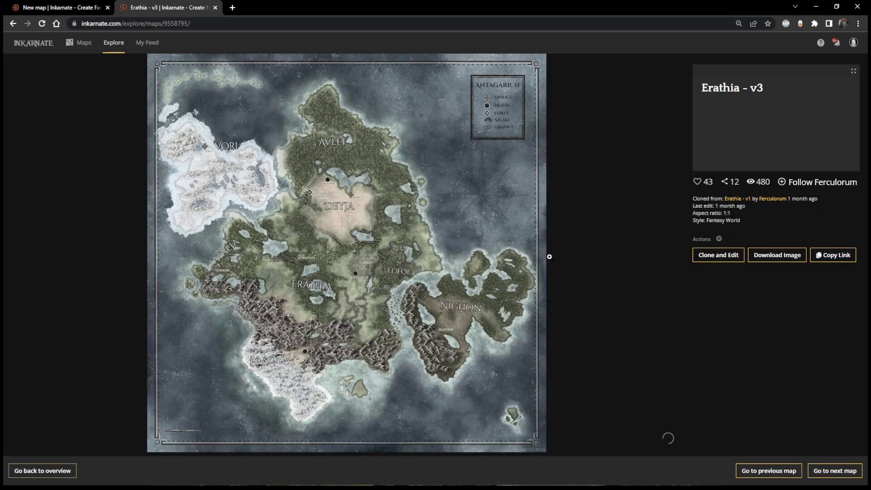
click(13, 23)
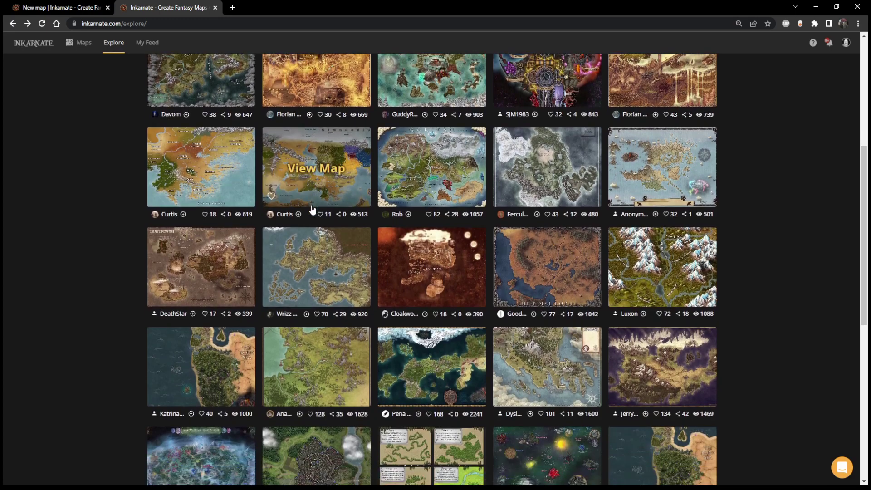
View the "Bellàm (Unedited)" map and go back to the Explore overview
scroll(352, 225, down, 1)
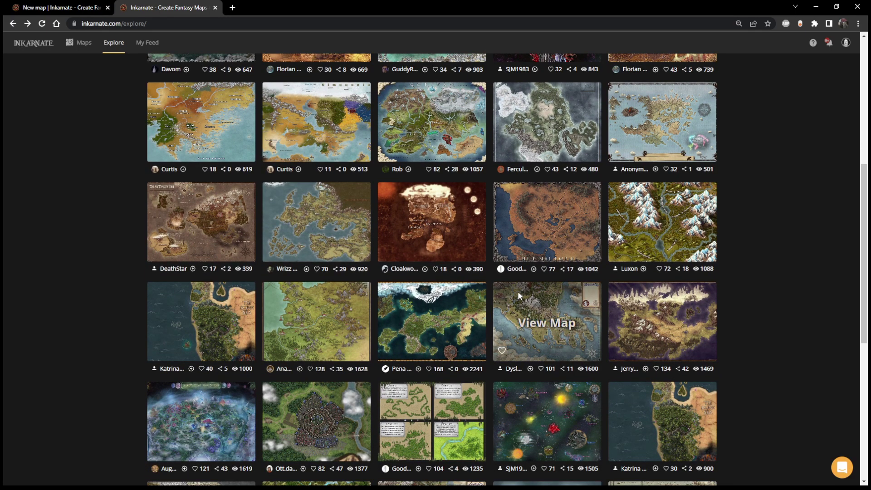
click(561, 322)
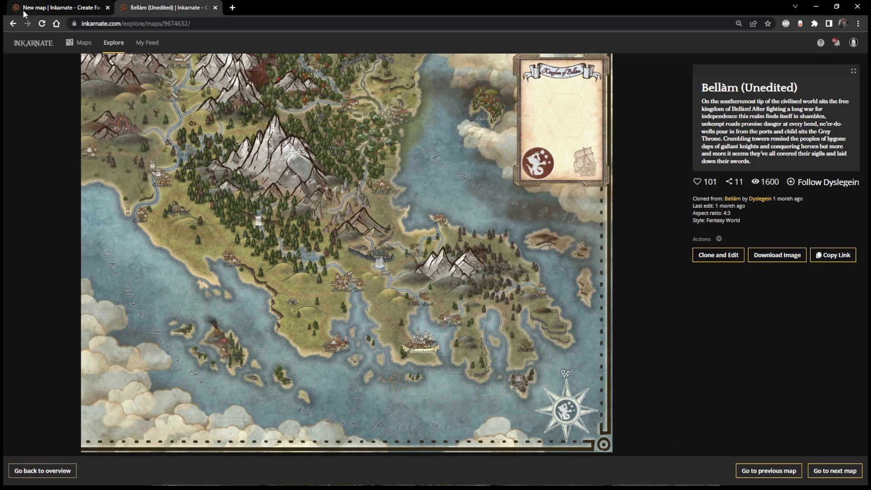
click(13, 23)
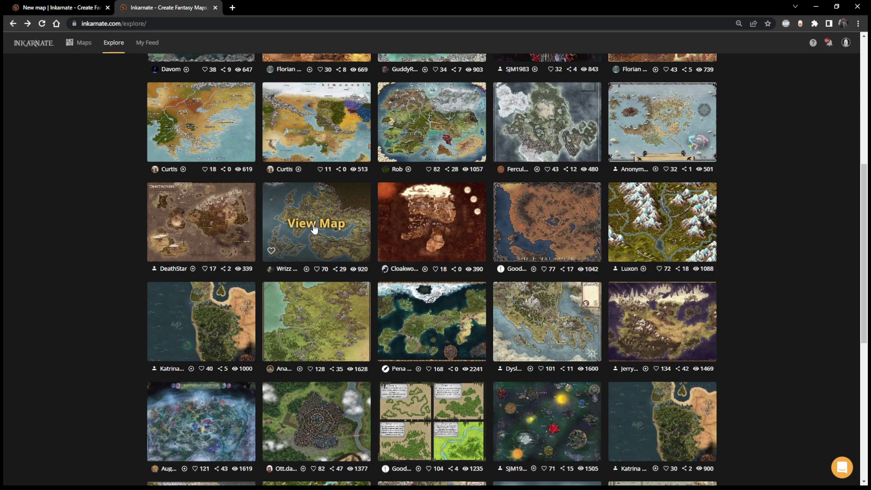
Browse further down the Fantasy World maps, view "Wor'Gul Mountains" and go back to the overview
scroll(313, 226, down, 4)
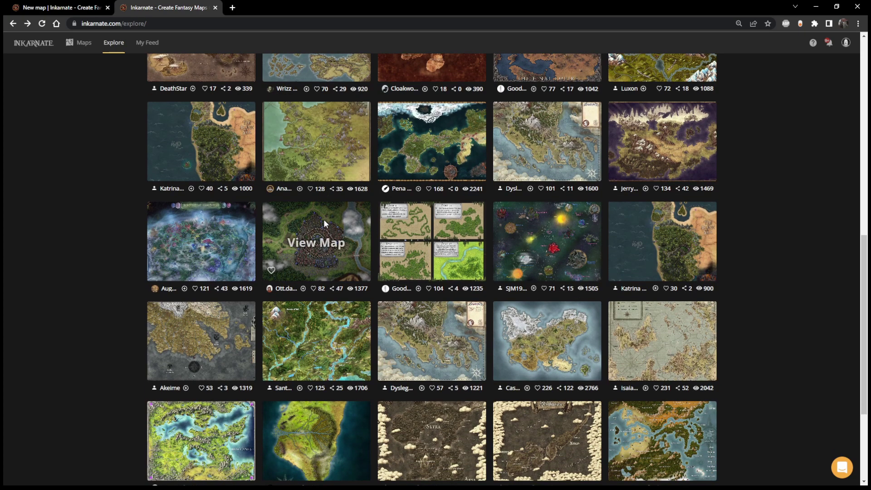
scroll(323, 219, down, 1)
scroll(325, 223, down, 1)
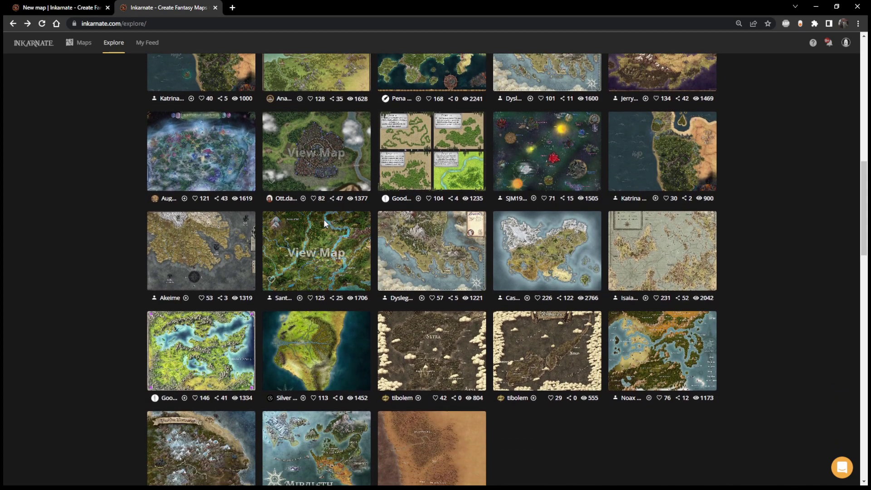
scroll(325, 223, down, 2)
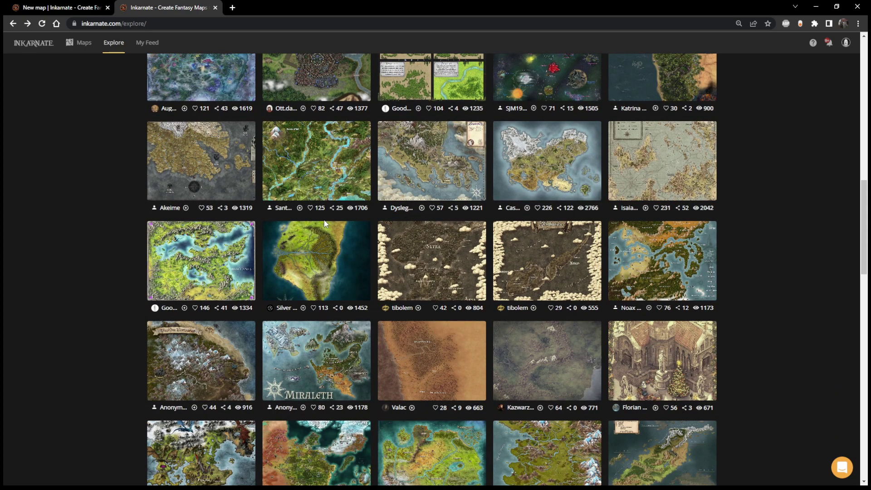
click(206, 363)
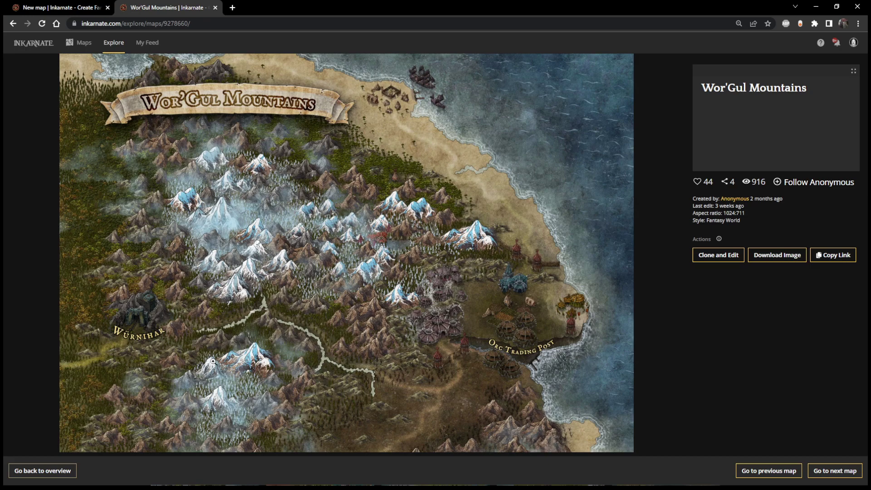
click(13, 23)
Look through more Fantasy World maps and view "Aenor Legacy (political)" and "Revelations", going back to the overview after each
scroll(488, 176, down, 4)
scroll(489, 179, down, 2)
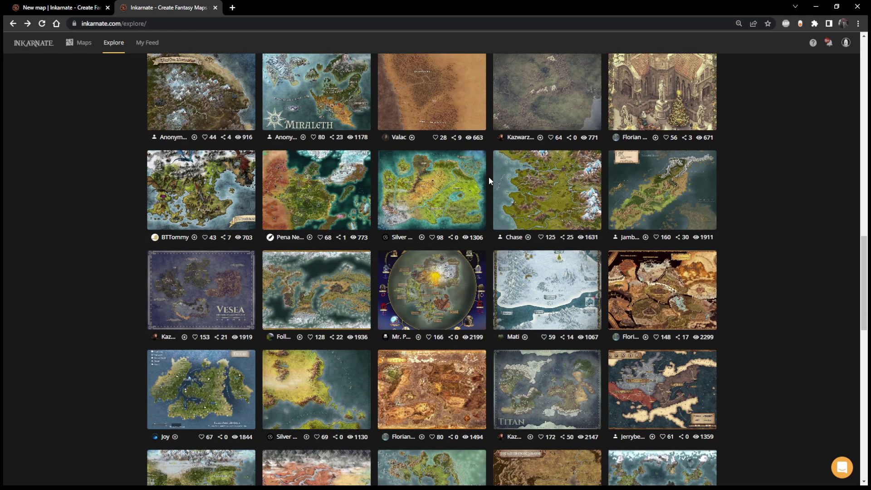
scroll(489, 180, down, 3)
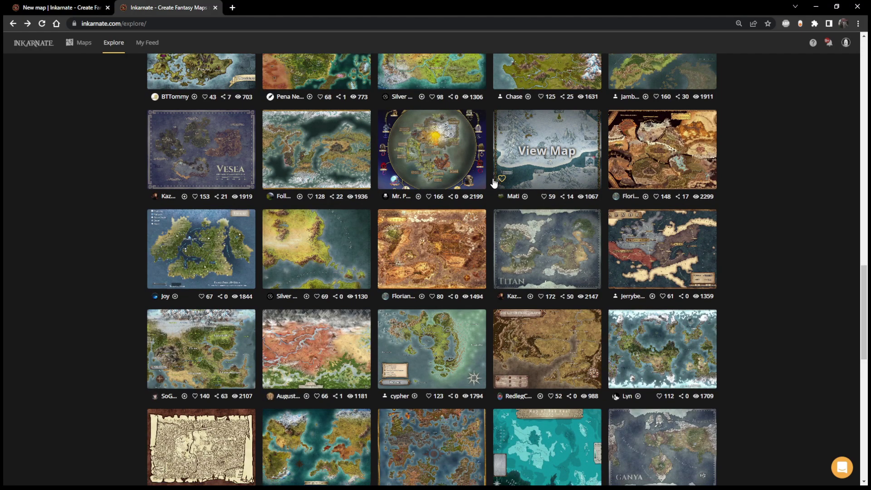
scroll(494, 181, down, 1)
click(660, 207)
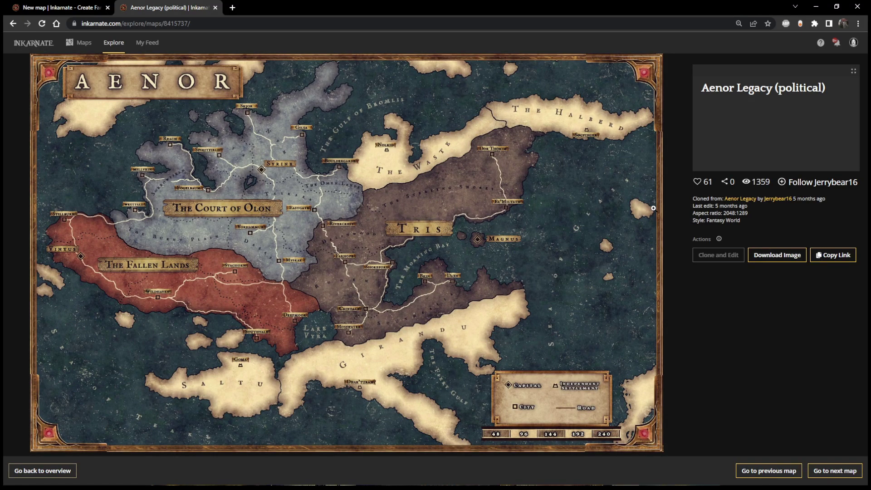
click(14, 24)
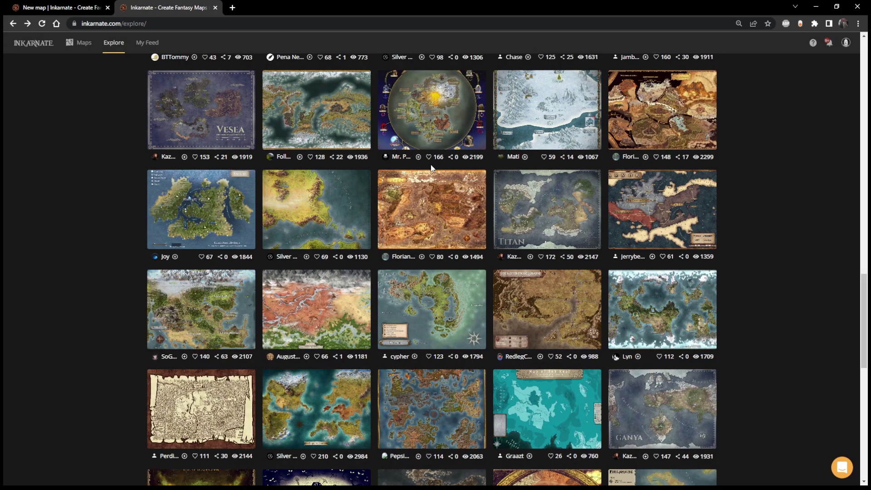
click(663, 308)
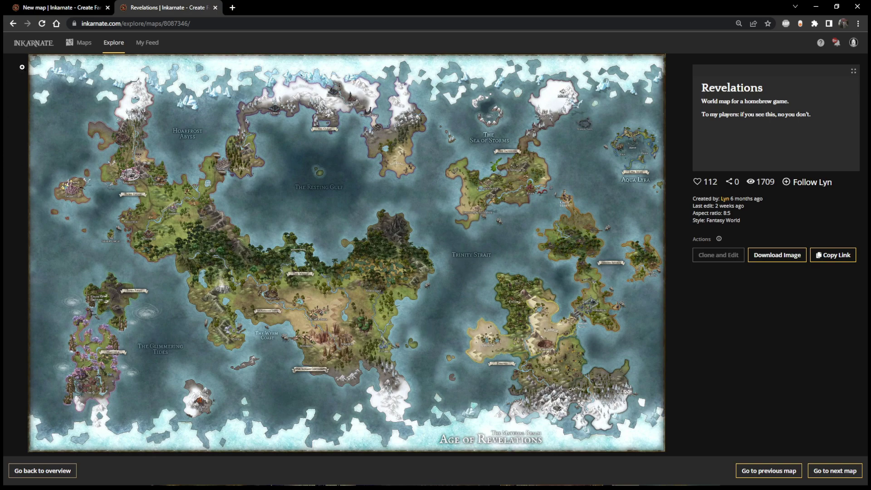
click(16, 24)
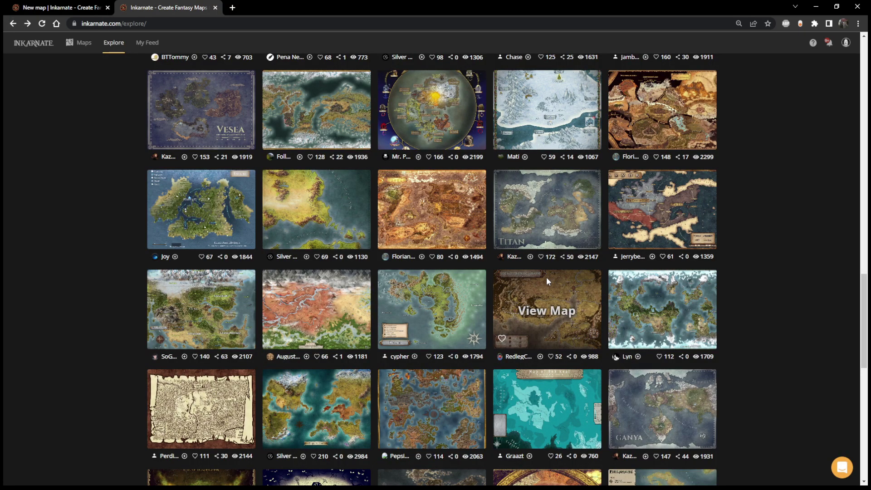
Find the "Ganya" map among the community maps and open it in the full-window viewer
scroll(535, 272, down, 2)
scroll(513, 268, down, 2)
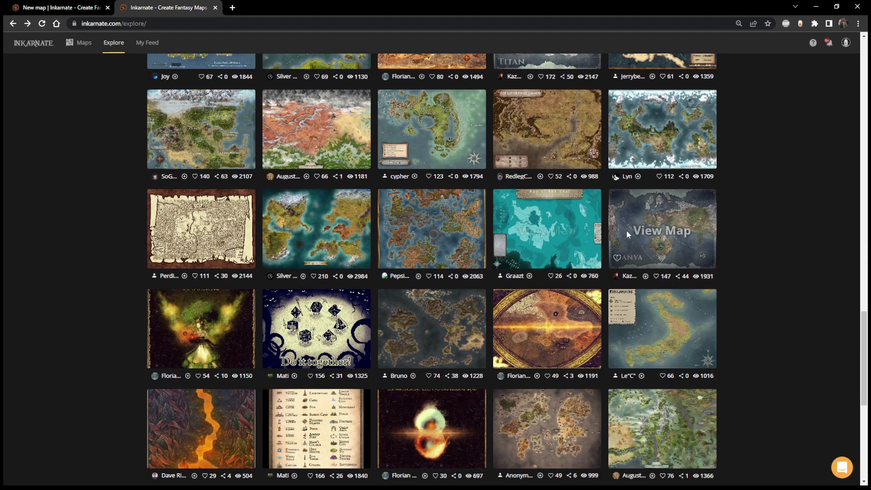
click(654, 230)
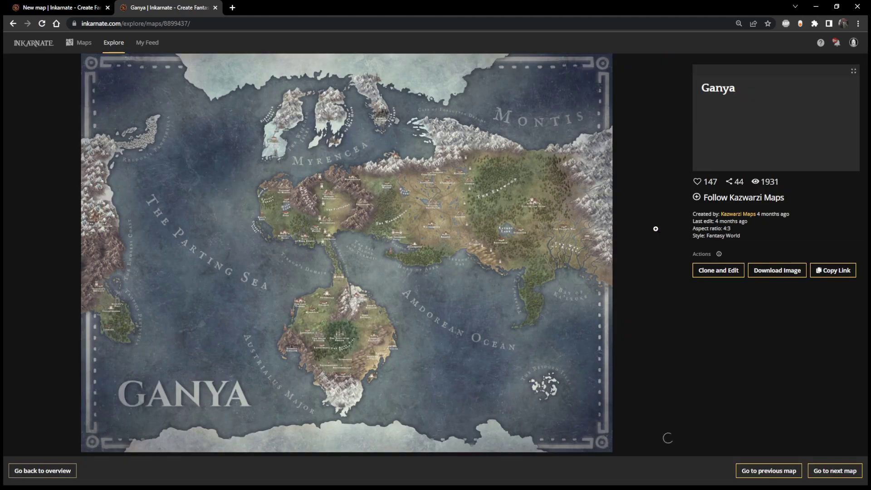
click(375, 233)
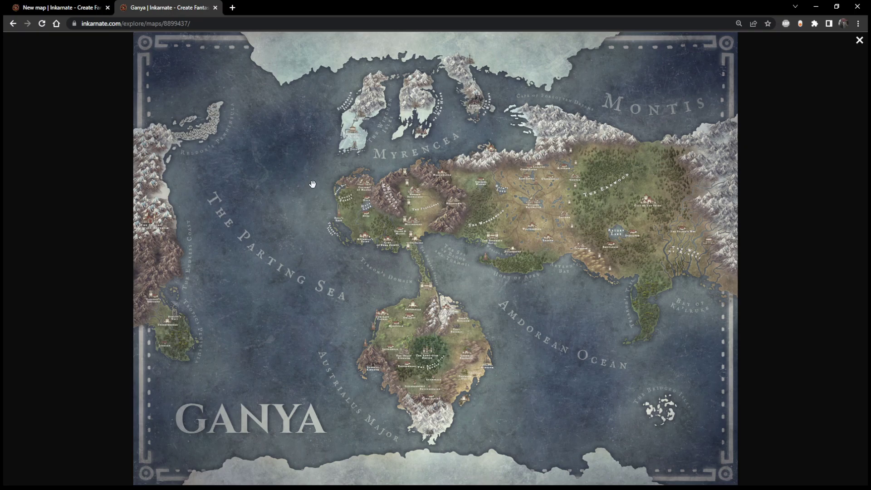
Examine the southern continent of the Ganya map up close, close the enlarged view and go back to the Explore overview
scroll(680, 154, up, 3)
scroll(256, 174, up, 2)
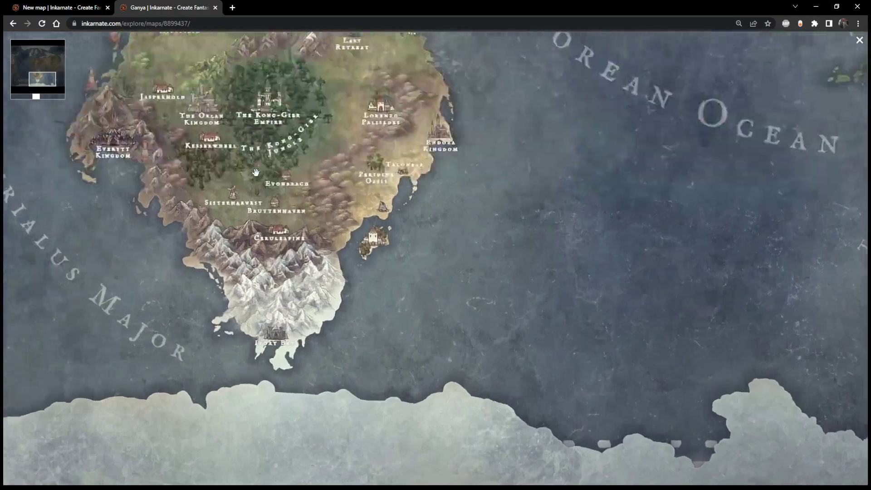
drag(256, 175, 290, 272)
scroll(319, 259, up, 2)
scroll(319, 259, down, 1)
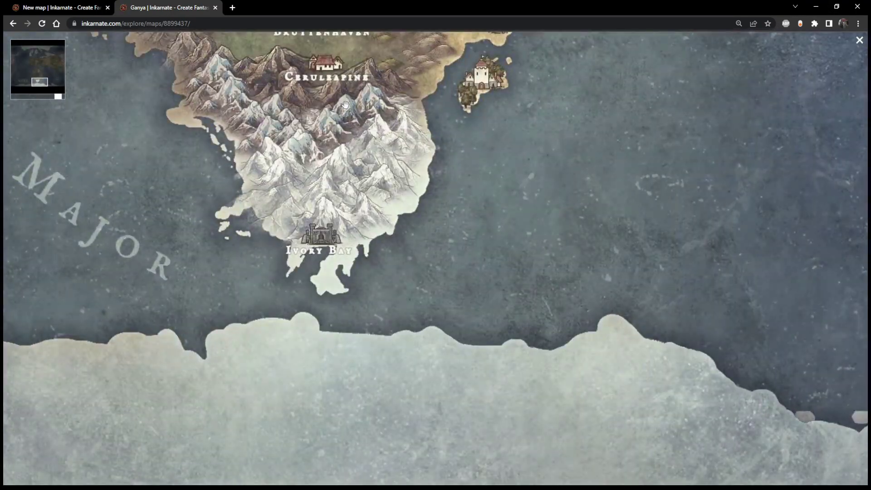
drag(346, 104, 382, 304)
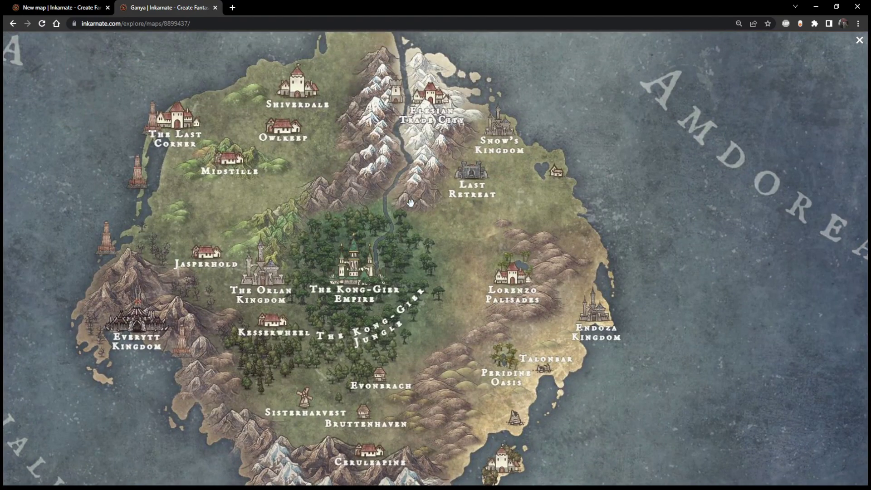
scroll(410, 202, down, 2)
scroll(491, 239, down, 3)
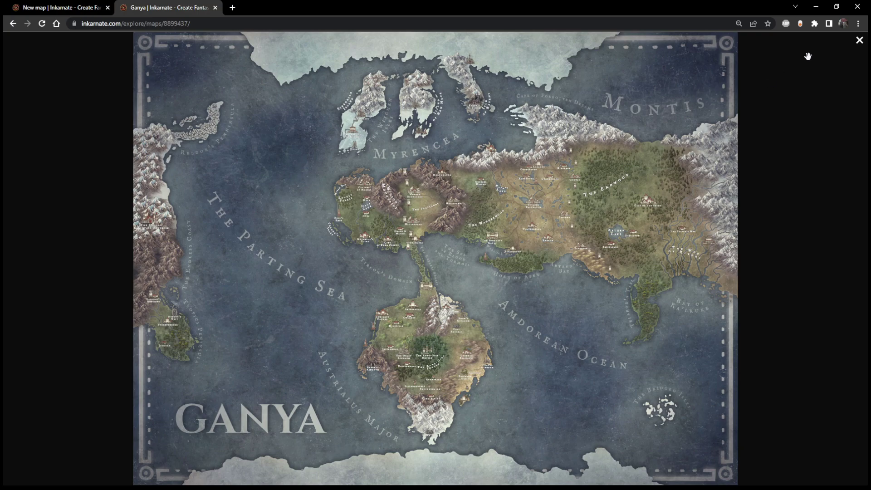
click(859, 41)
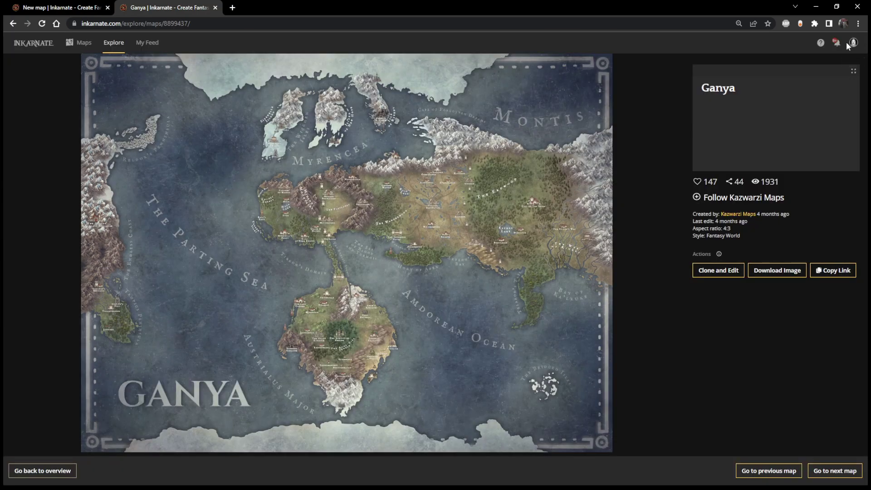
click(14, 24)
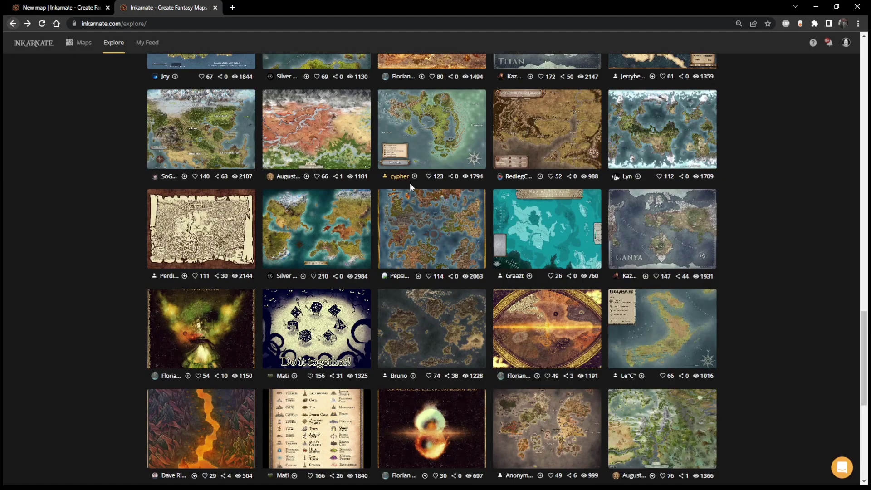
Browse the remaining community Fantasy World maps and return to the Ganya map in the list
scroll(410, 187, down, 1)
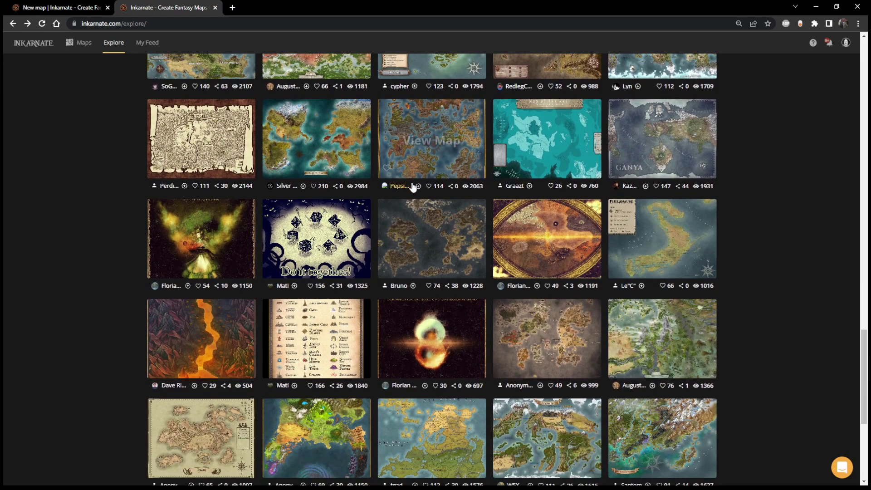
scroll(464, 186, down, 1)
scroll(463, 185, down, 1)
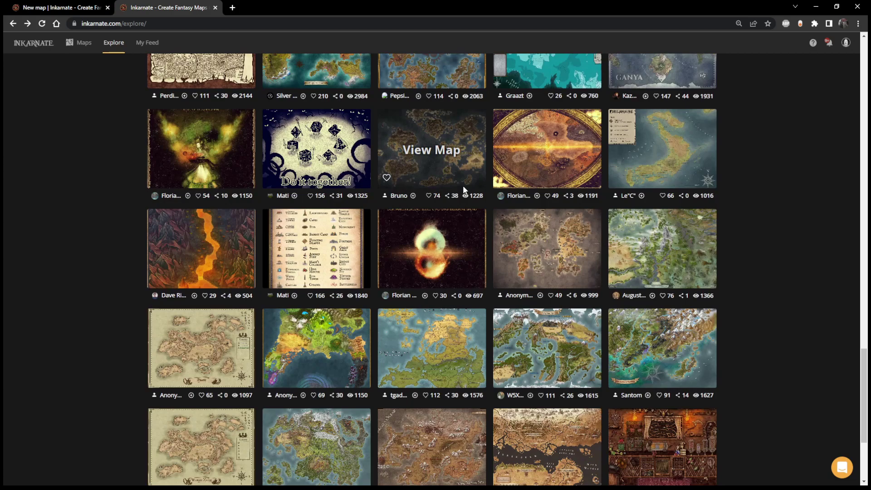
scroll(457, 185, down, 2)
scroll(457, 185, down, 1)
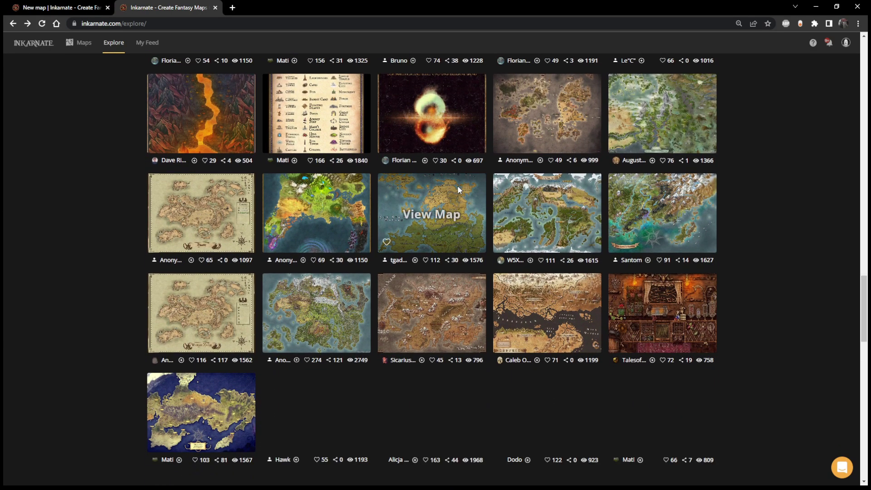
scroll(457, 186, up, 1)
scroll(456, 181, up, 6)
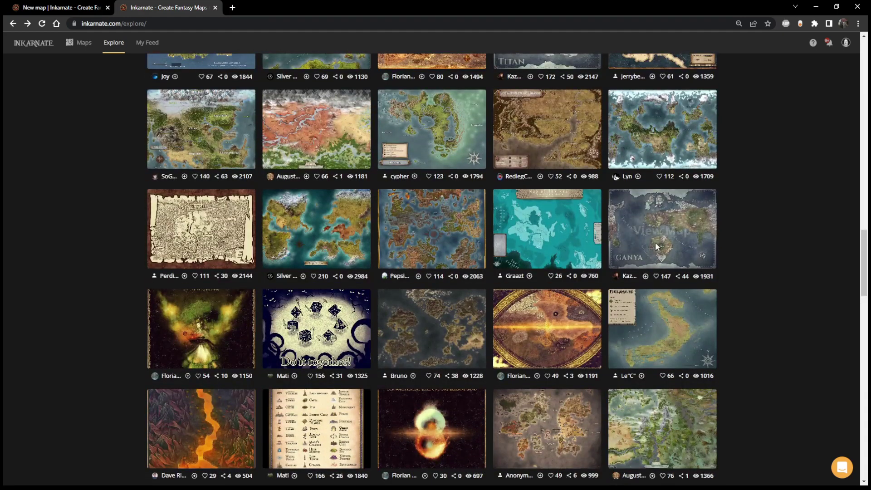
Open the Ganya map and clone it into the editor for editing
click(666, 230)
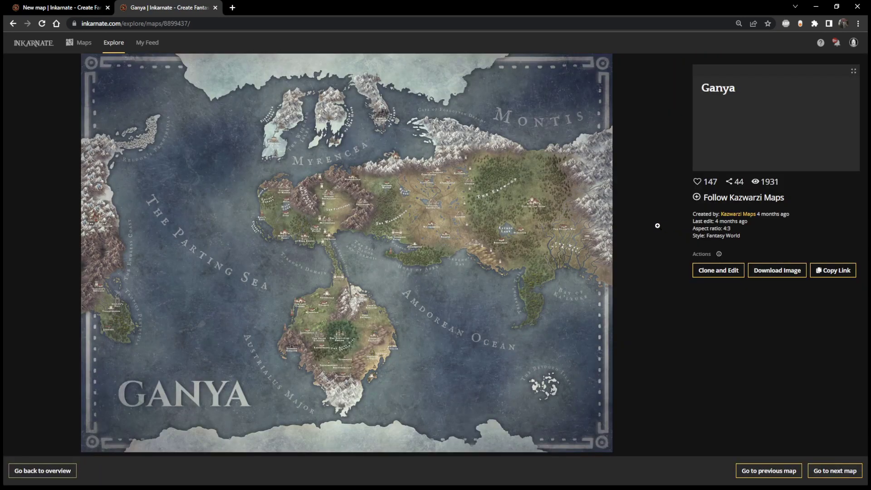
click(721, 272)
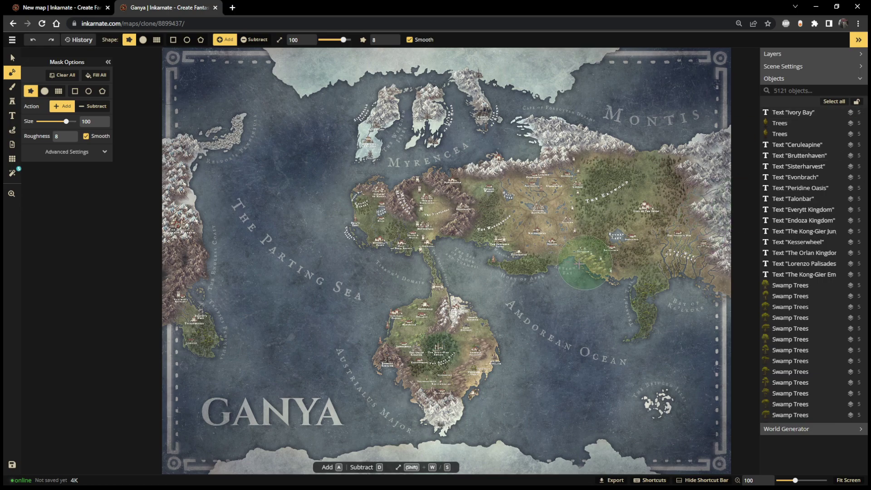
scroll(435, 356, up, 1)
scroll(436, 357, up, 5)
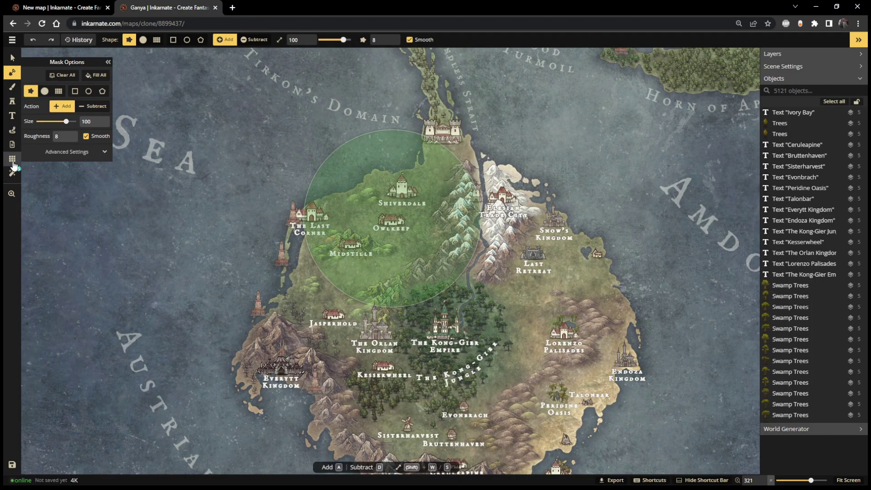
click(12, 40)
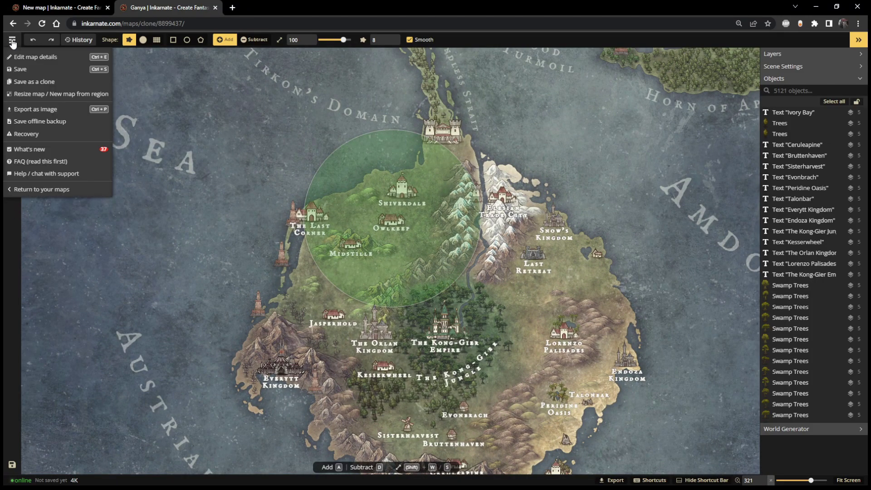
click(12, 42)
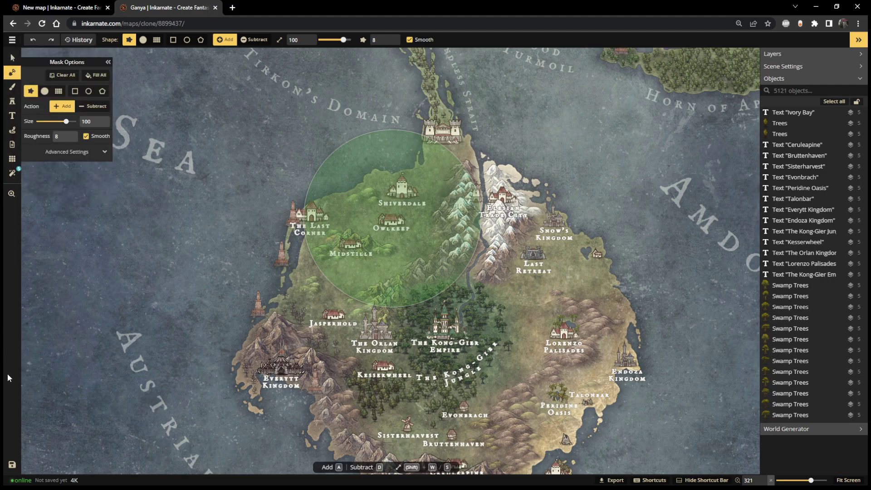
click(12, 466)
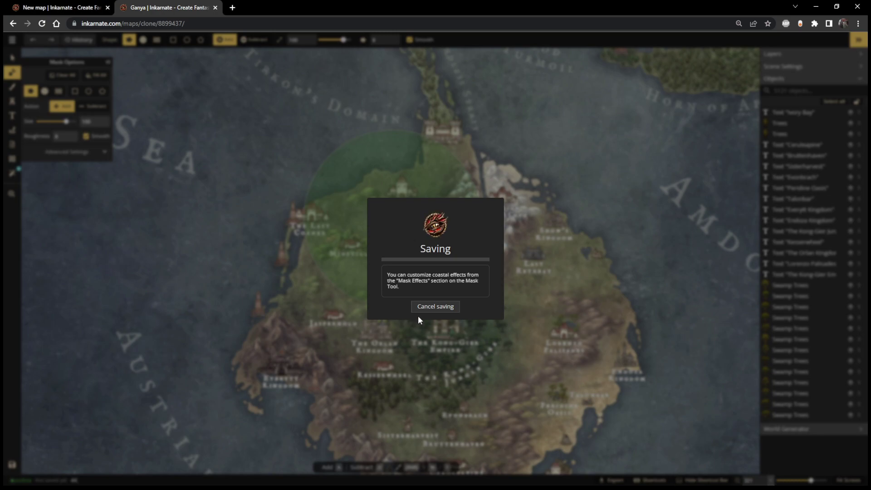
click(444, 307)
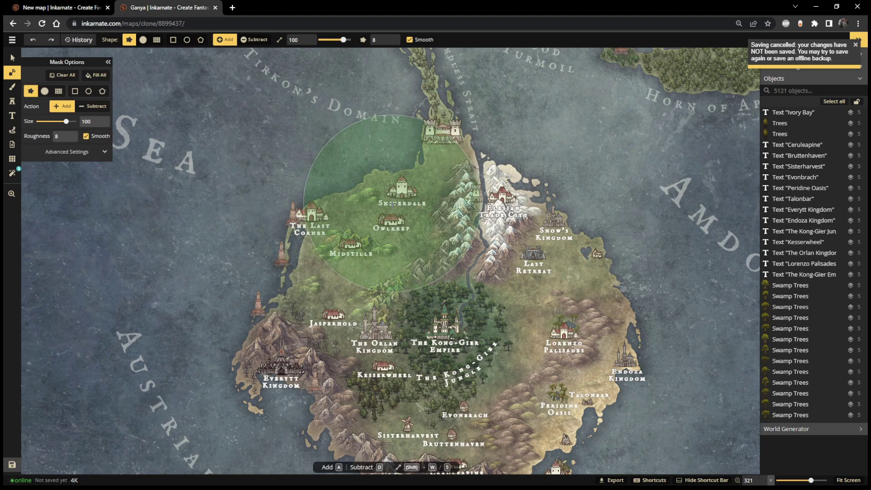
Save the map as a clone named "Ganya Clone - Test Map"
click(12, 40)
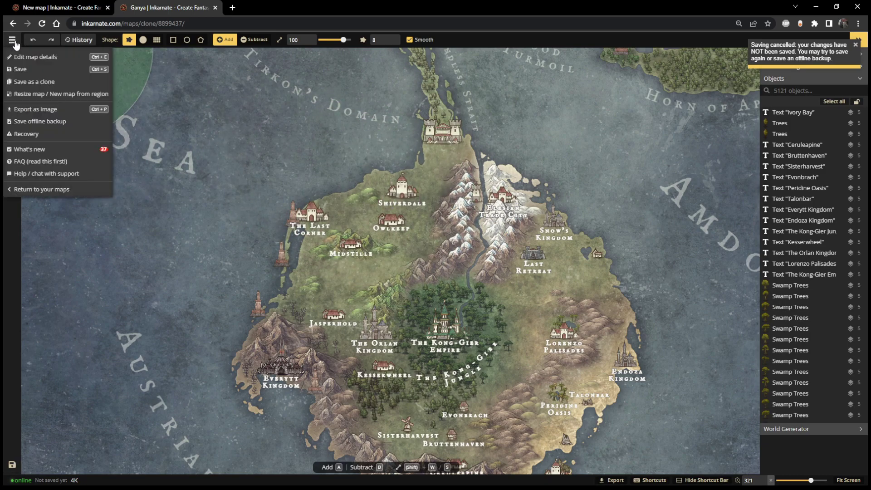
click(31, 82)
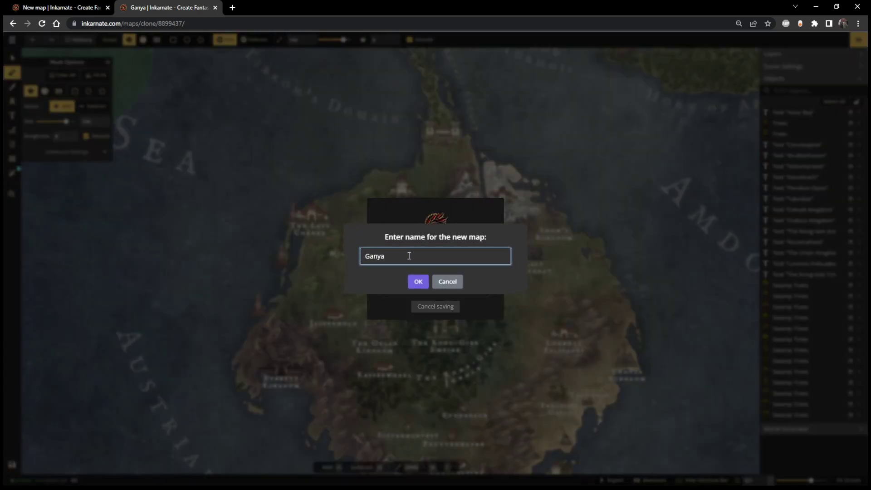
drag(408, 256, 328, 260)
text(Ganya Clone - Test Map)
click(418, 280)
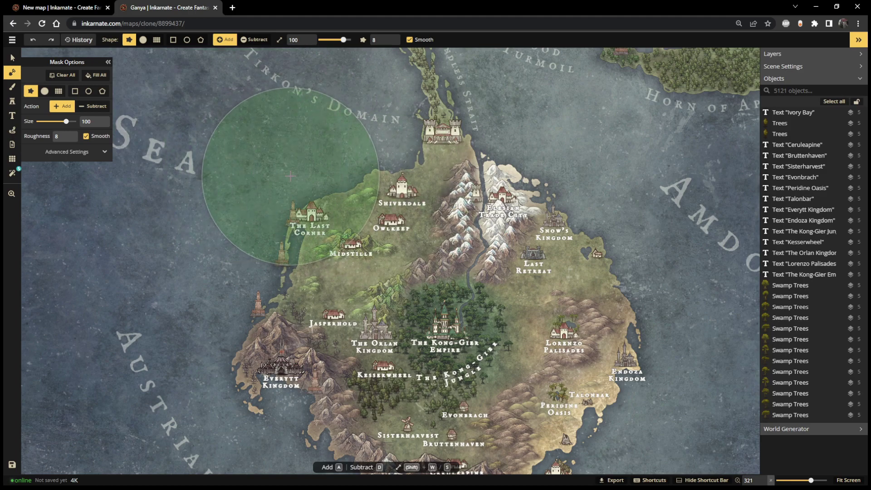
Select the Shiverdale label, try rotating it to 75 degrees and moving it, and undo the changes
click(12, 58)
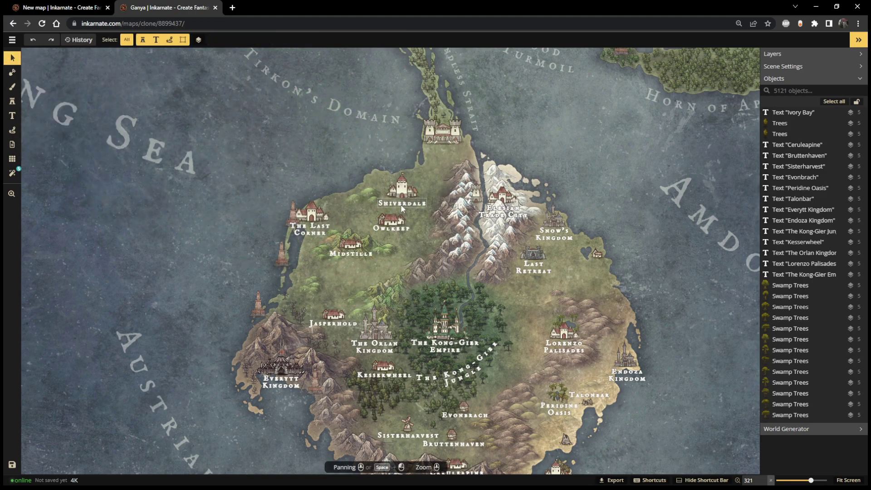
click(402, 205)
click(62, 83)
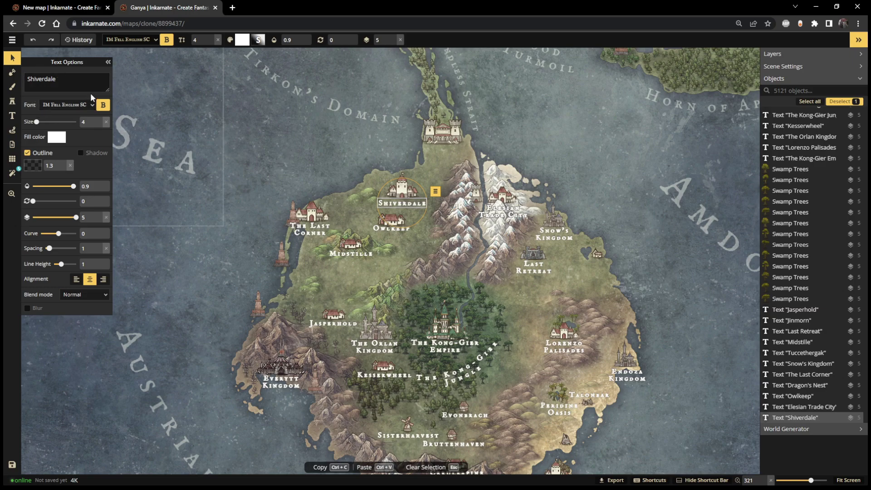
scroll(374, 186, down, 1)
scroll(375, 186, down, 4)
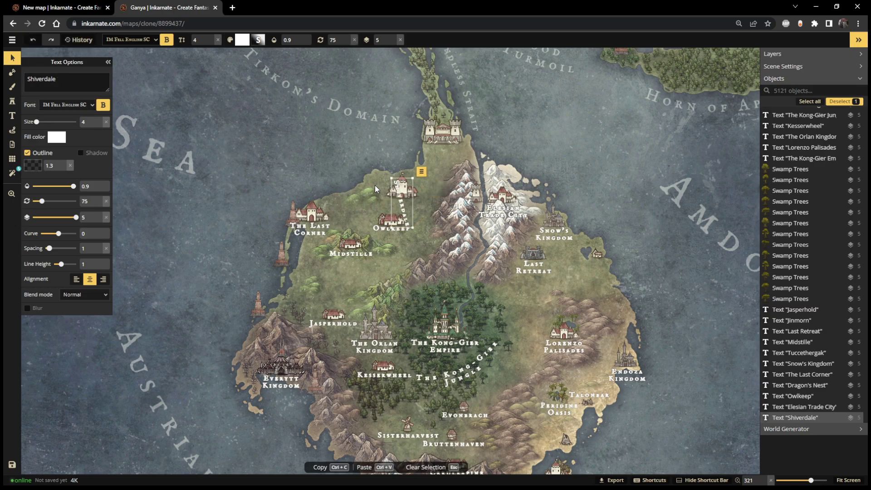
key(ctrl+z)
key(ctrl+z)
drag(420, 188, 361, 159)
key(ctrl+z)
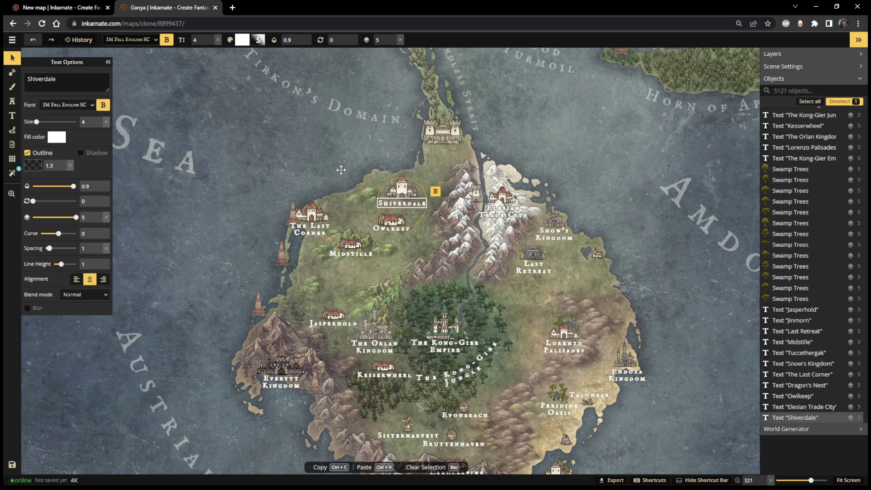
Look at the fonts available for the Shiverdale label and leave its font as it is
scroll(336, 173, up, 3)
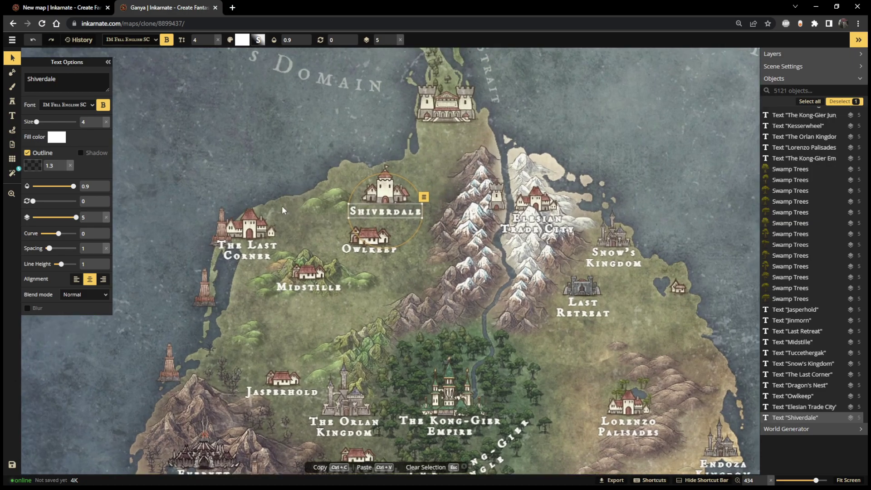
scroll(282, 205, up, 3)
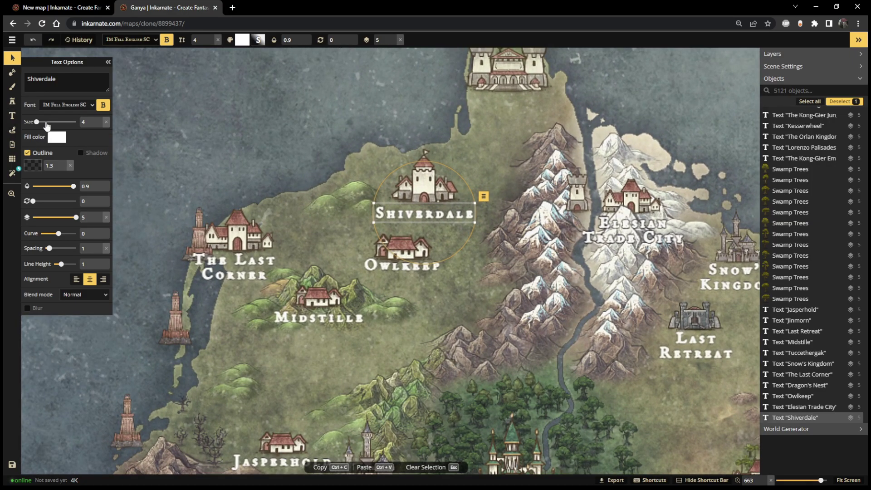
click(86, 109)
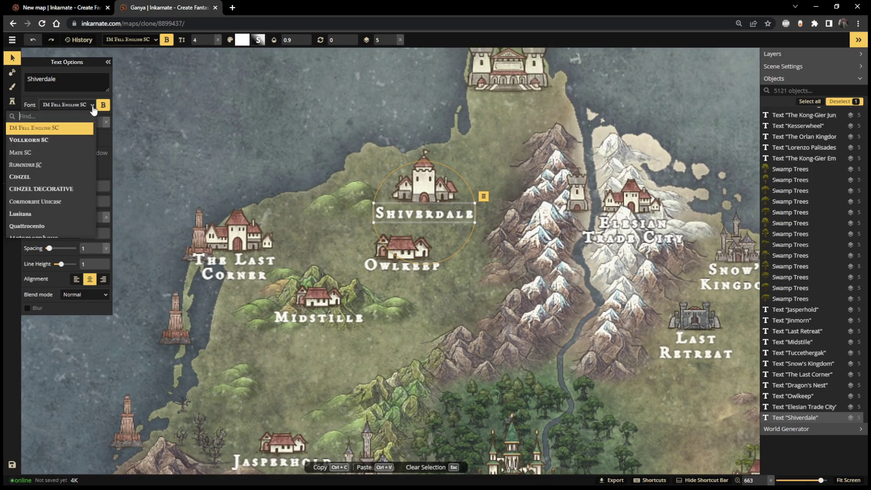
click(86, 109)
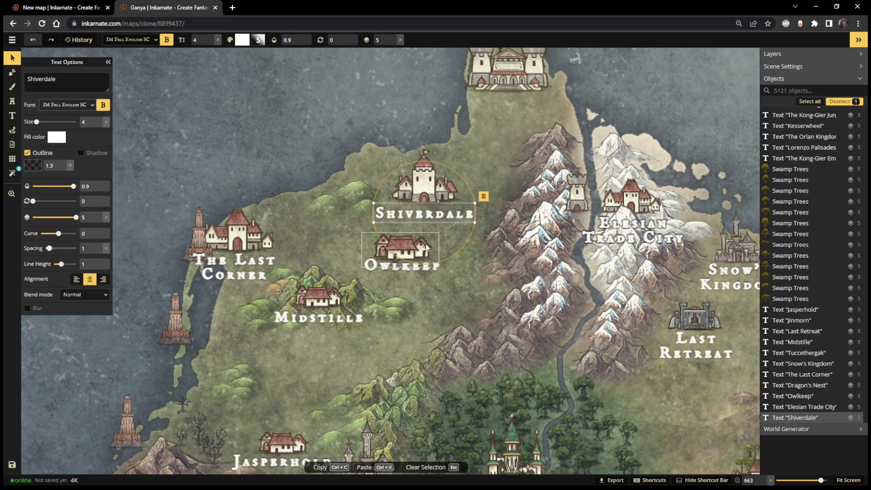
Inspect individual mountain, tree, temple, hill and dead tree stamps on the southern continent, checking their options and entries among the map's objects
click(551, 226)
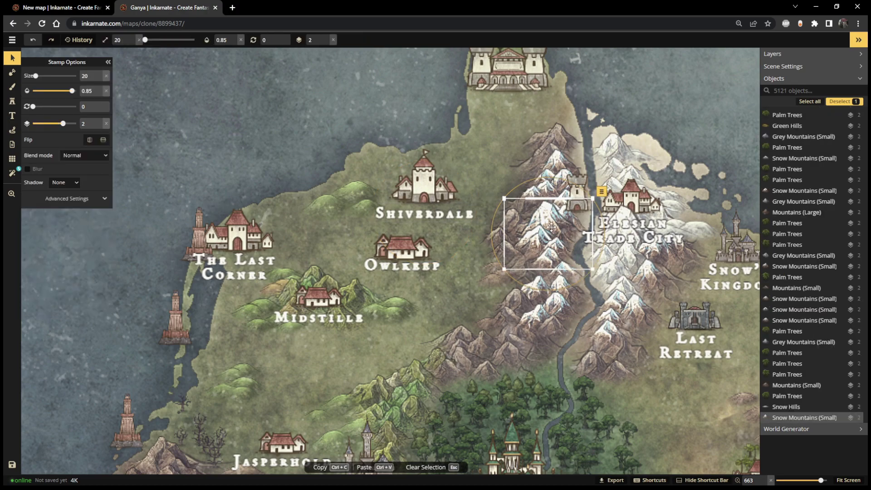
scroll(824, 370, down, 1)
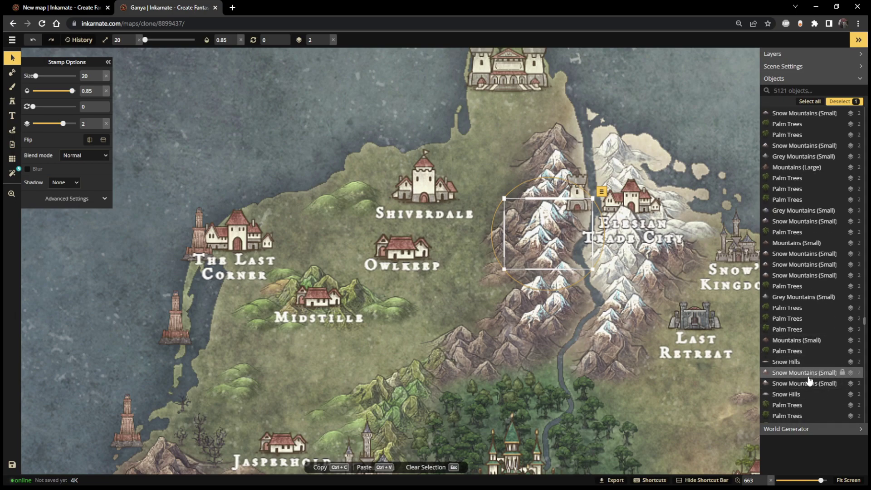
click(552, 320)
scroll(825, 356, down, 3)
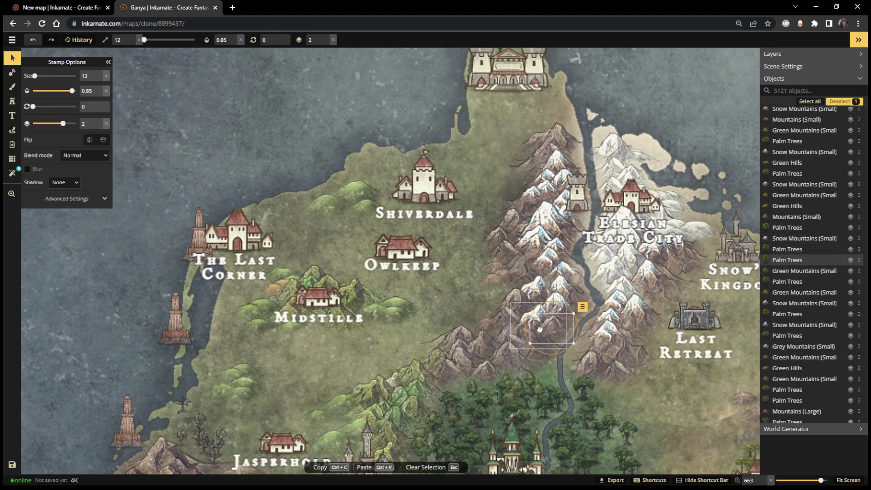
click(531, 381)
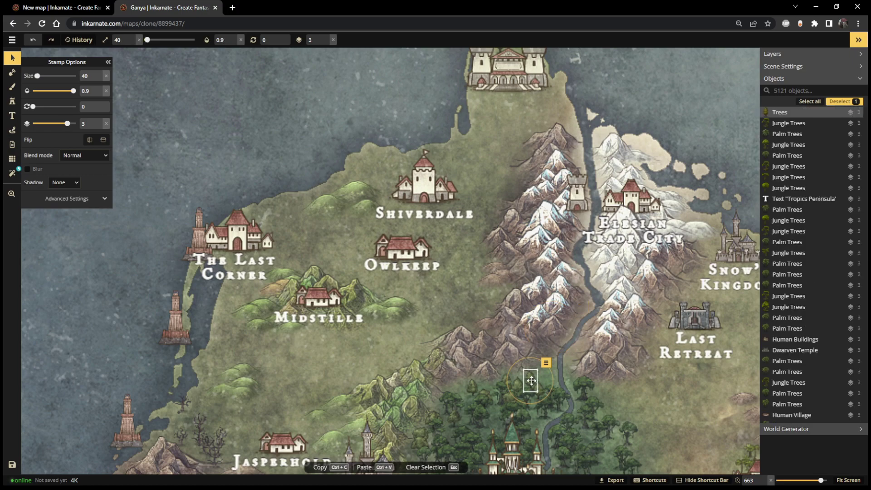
scroll(816, 322, up, 4)
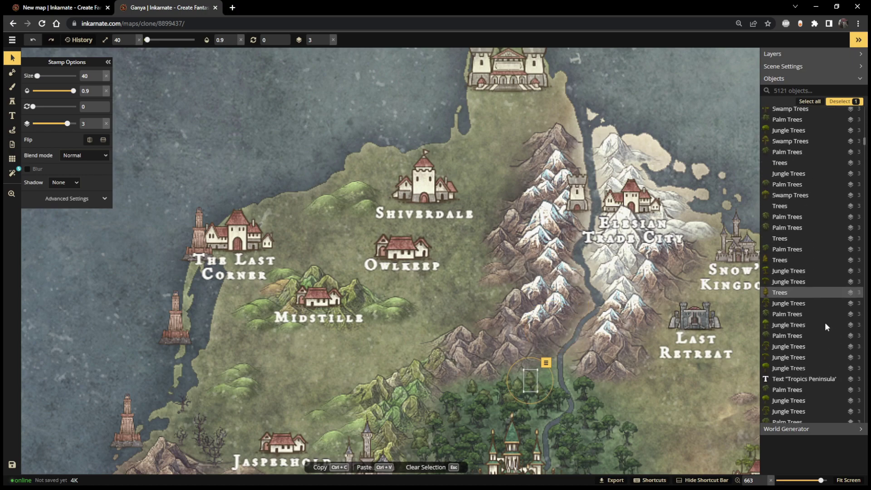
click(686, 319)
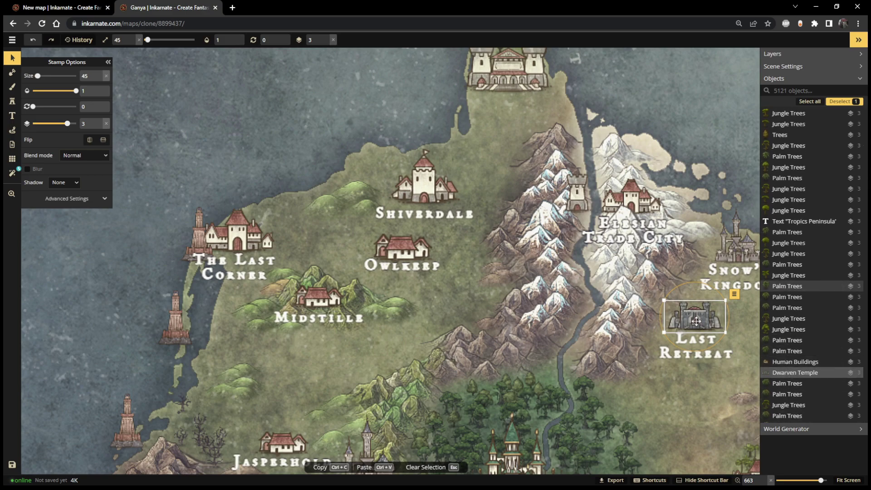
click(369, 310)
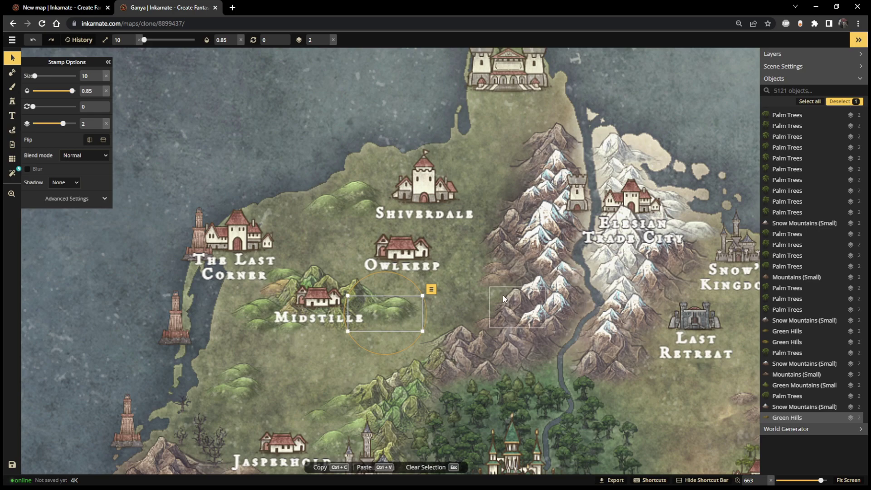
click(196, 432)
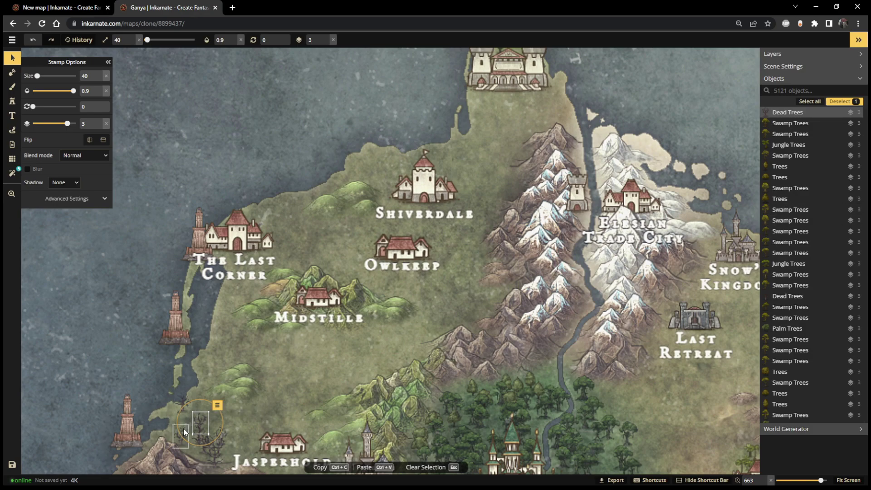
Look over the continents of the cloned map and fit the whole map to the screen
scroll(501, 270, down, 8)
scroll(496, 245, down, 6)
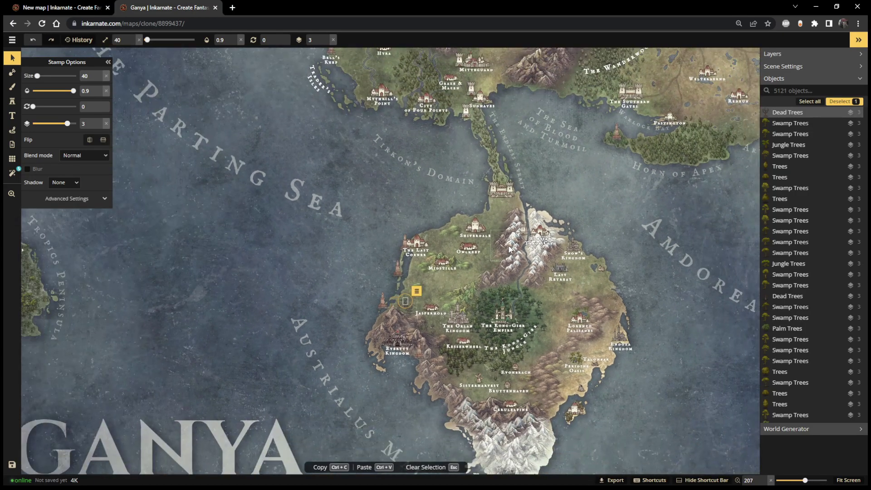
scroll(508, 267, down, 4)
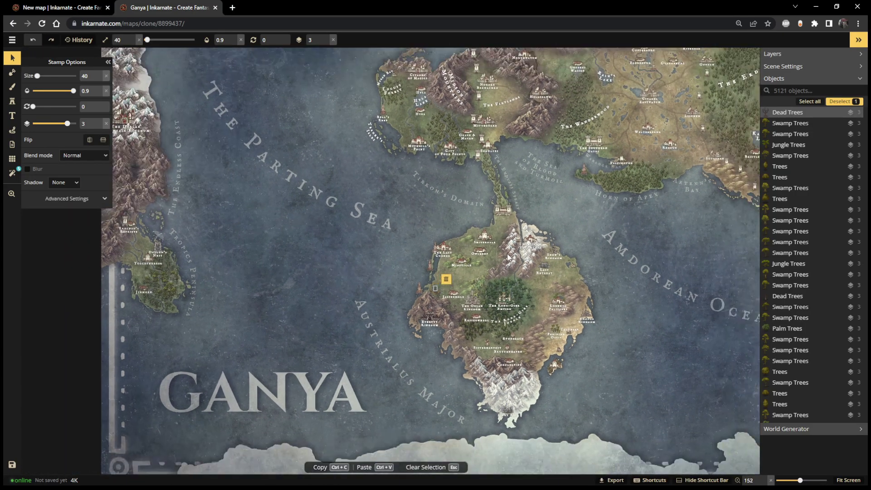
scroll(576, 169, up, 4)
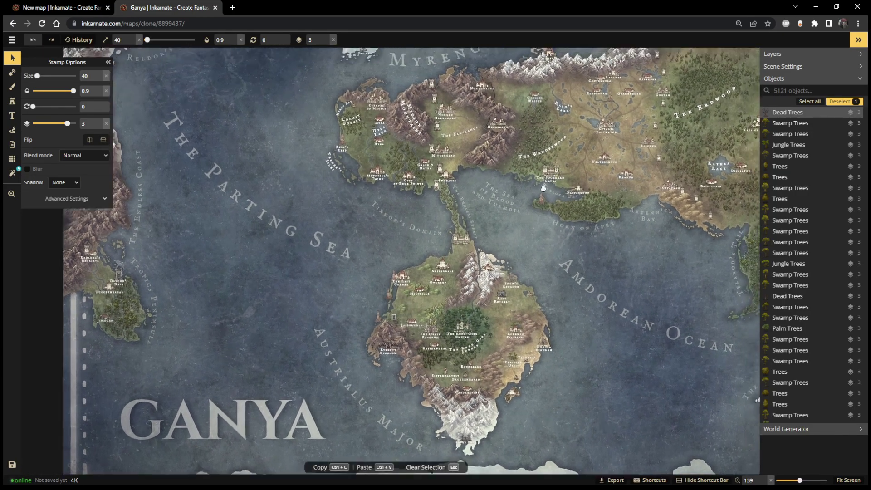
scroll(542, 191, down, 6)
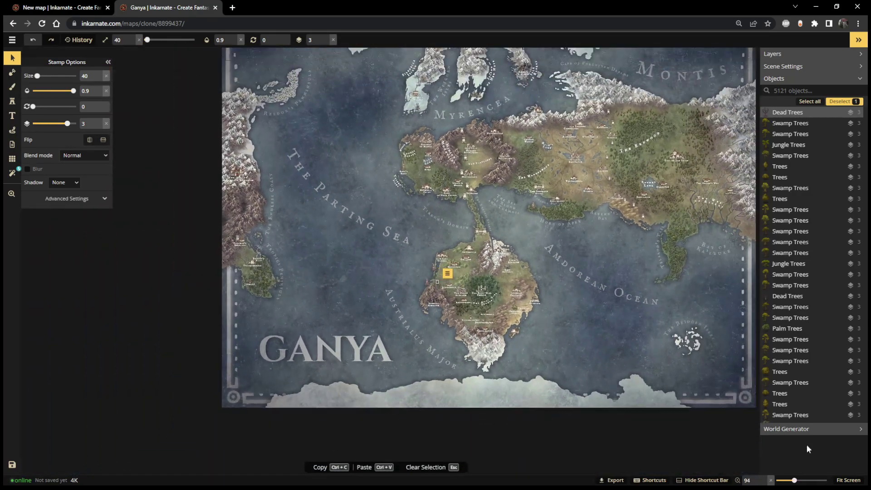
click(846, 480)
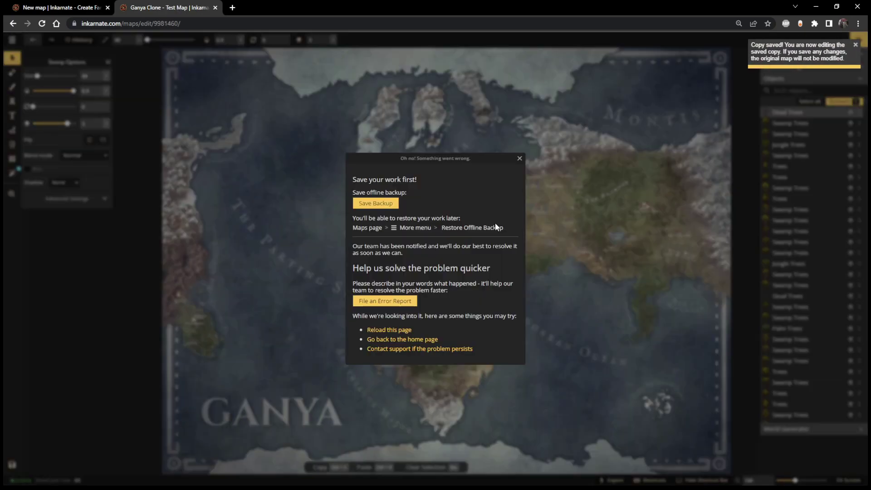
Dismiss the error dialog and compare the cloned Ganya map with the blank new map by switching between their browser tabs
click(519, 158)
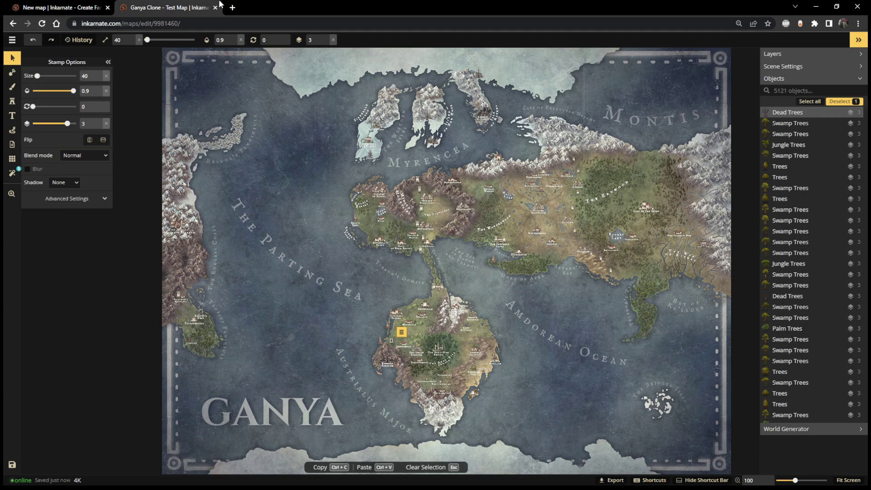
click(71, 9)
click(143, 9)
scroll(427, 164, down, 1)
scroll(426, 161, down, 5)
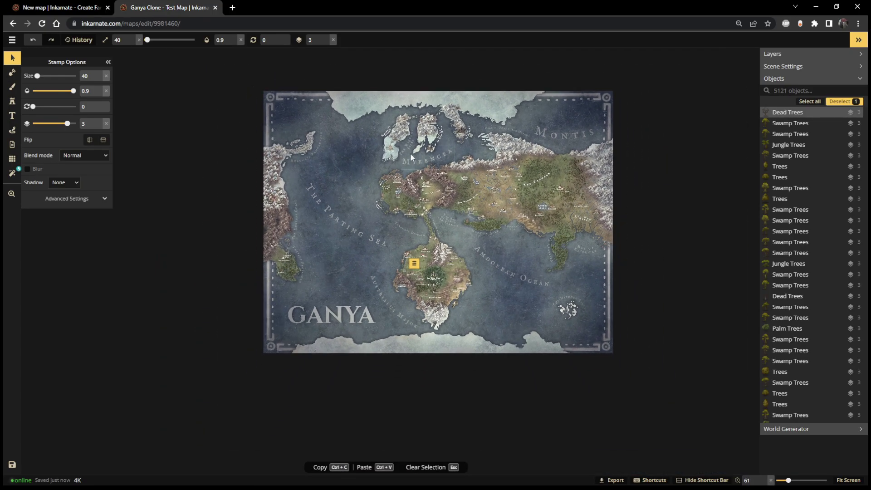
click(45, 9)
click(211, 9)
scroll(249, 122, up, 2)
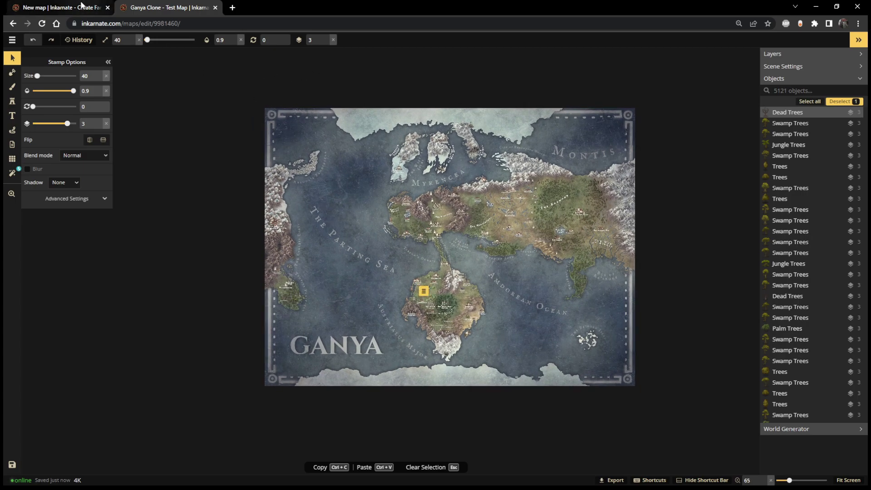
click(81, 5)
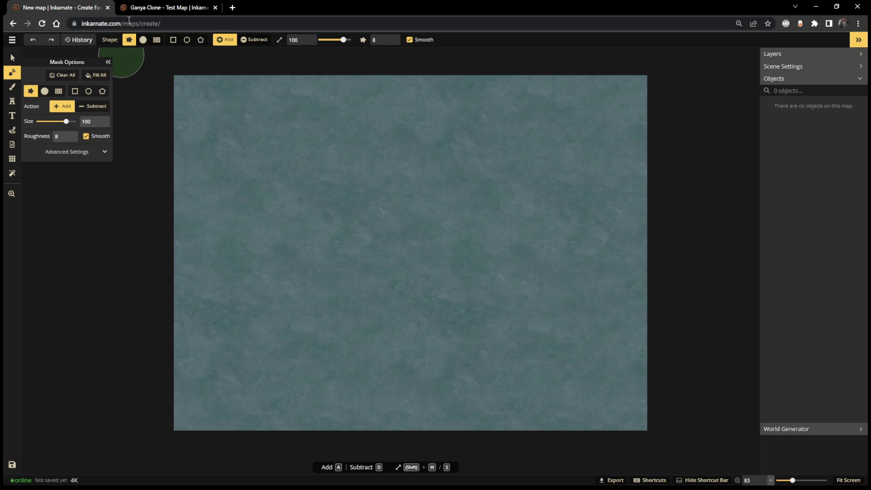
click(139, 8)
click(68, 7)
click(185, 5)
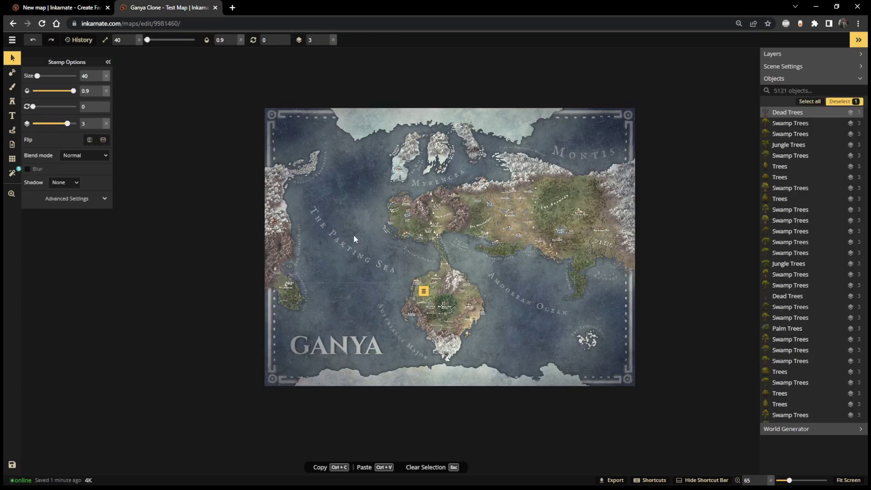
Look over the stamp, text, mask and brush tool options in the Ganya clone and the brush's Fantasy World texture catalog
click(12, 101)
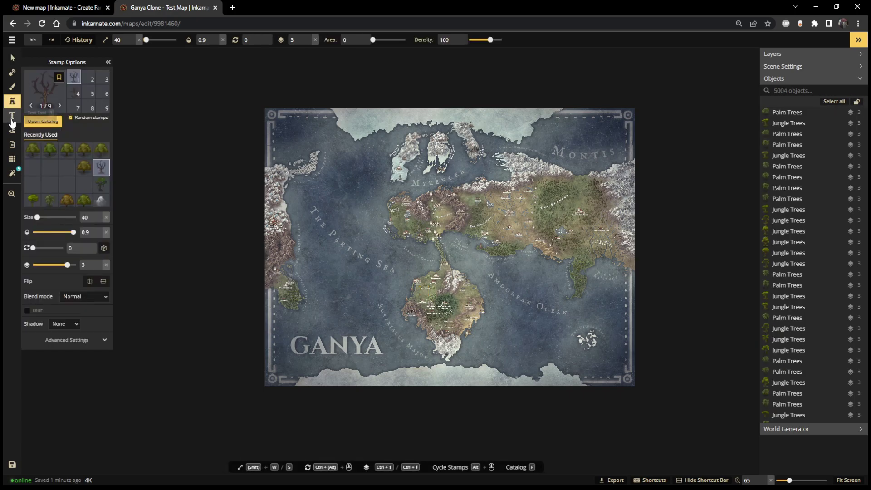
click(11, 119)
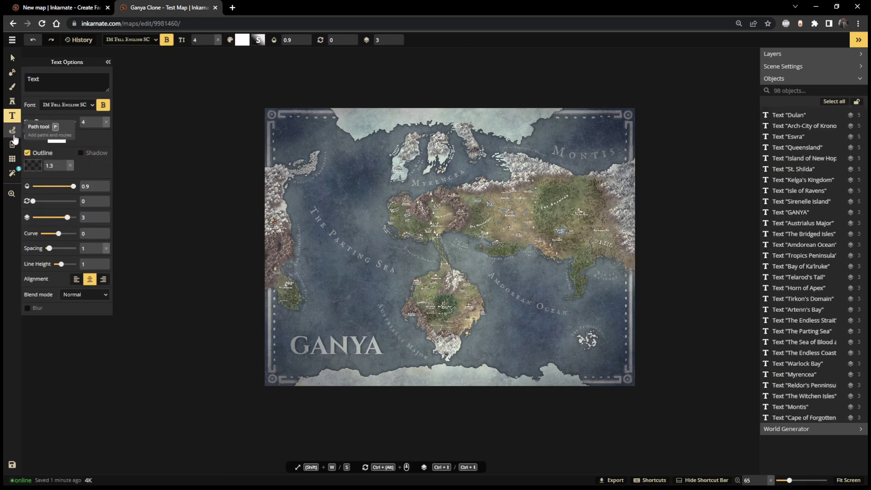
click(12, 72)
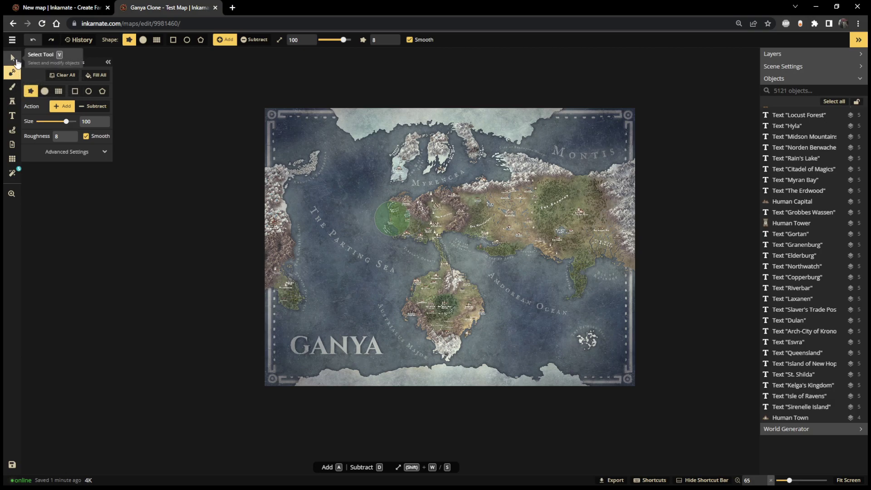
click(13, 87)
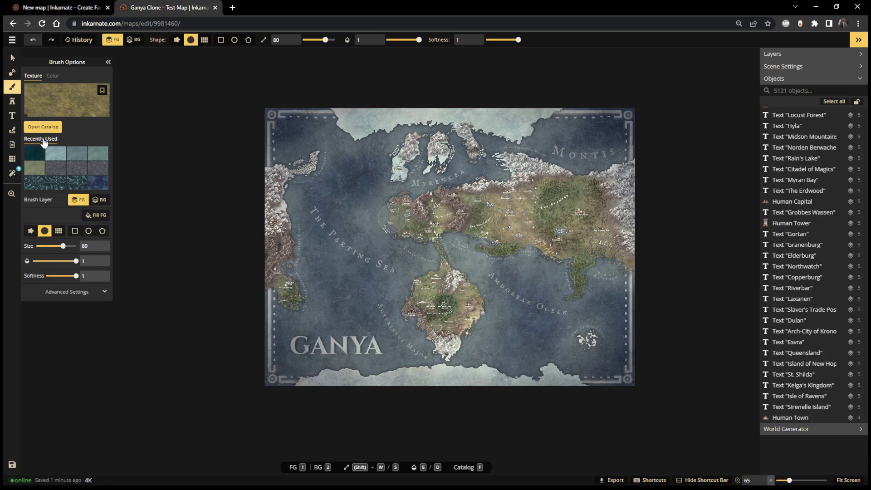
click(48, 129)
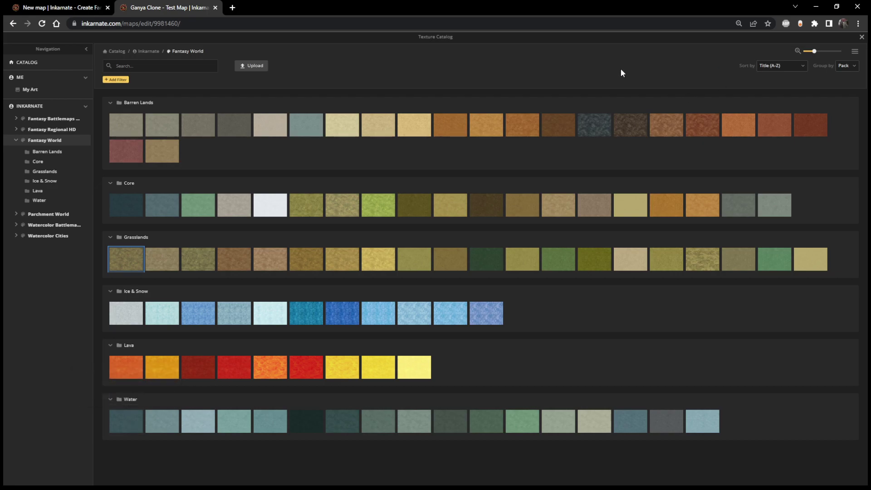
click(861, 37)
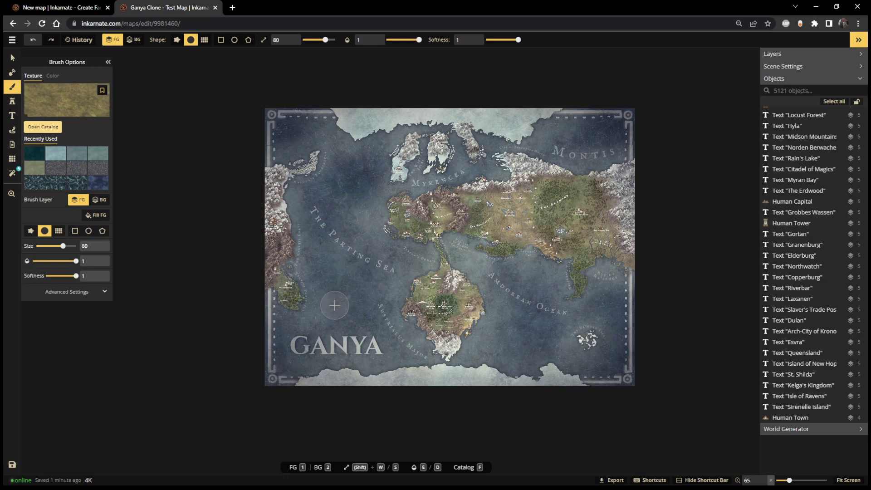
In the new map, fill the background layer with the default grass texture, then replace it with the first texture in the Water group
click(53, 8)
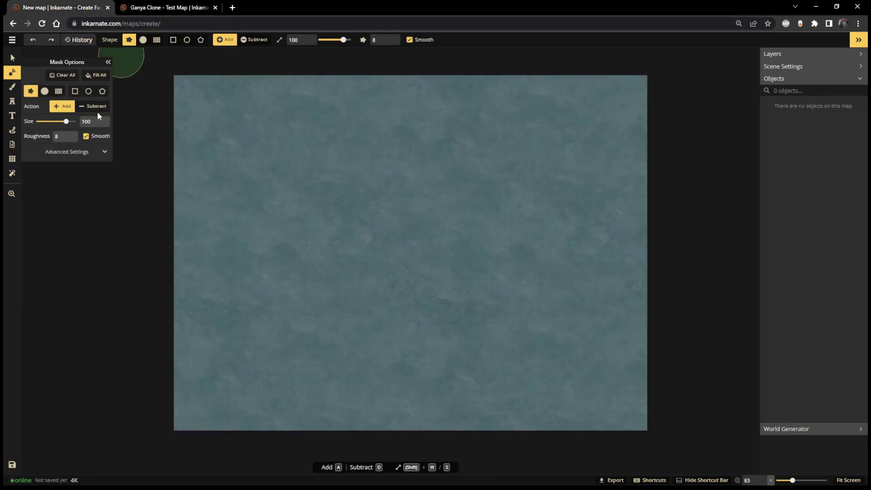
key(b)
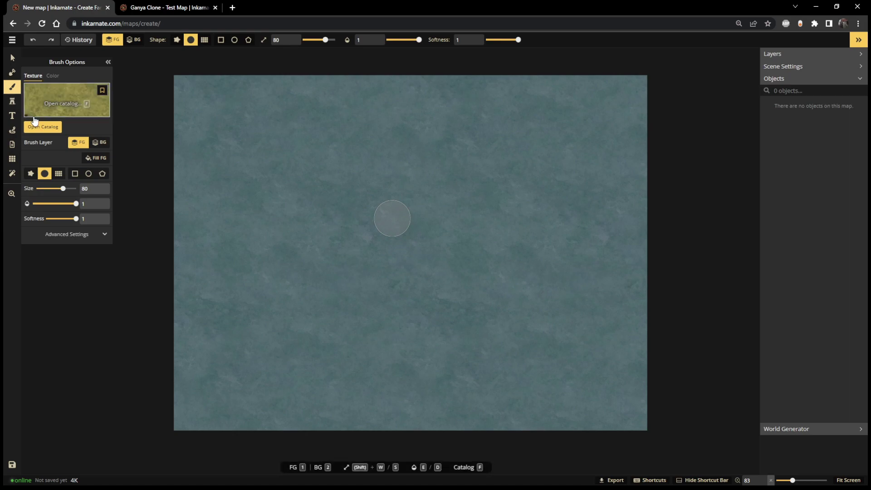
click(100, 142)
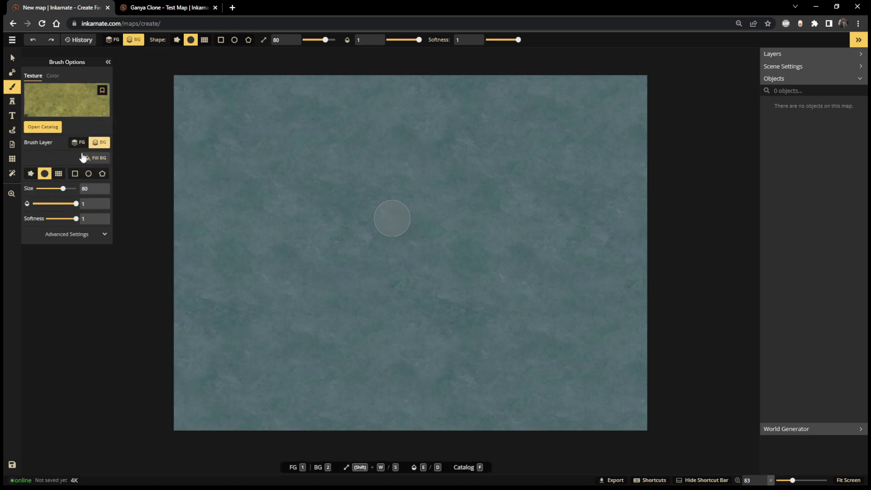
click(96, 159)
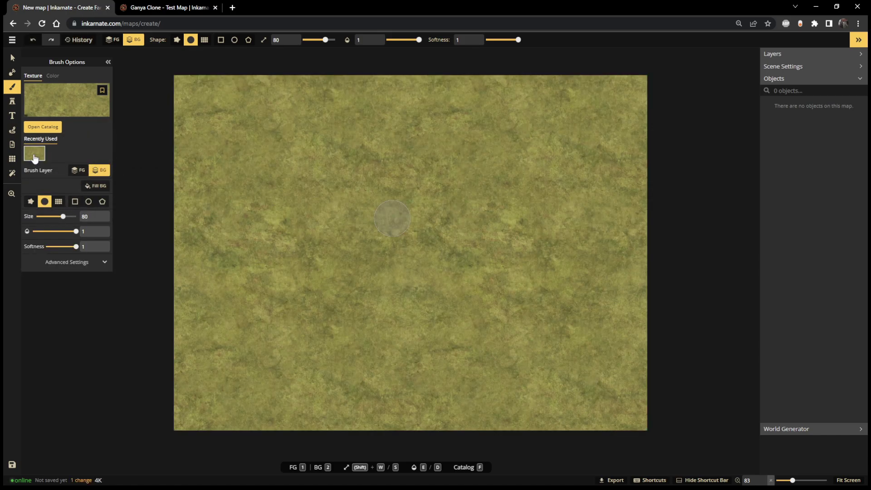
click(42, 126)
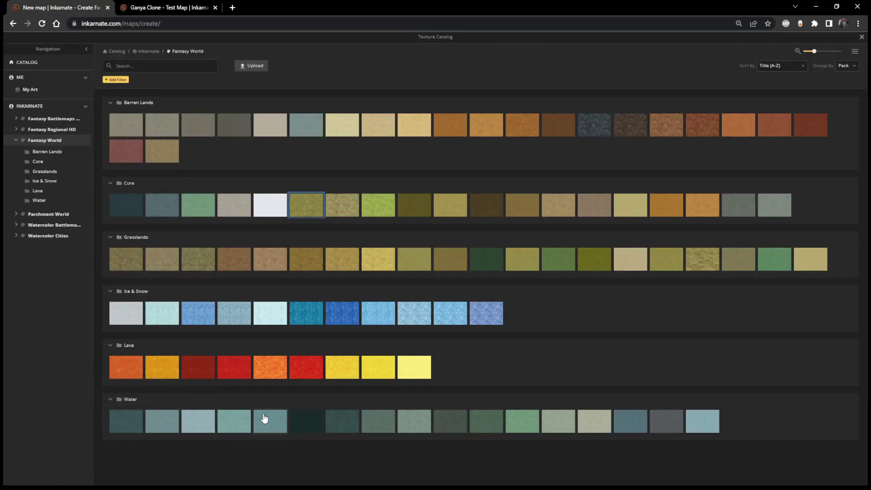
click(129, 418)
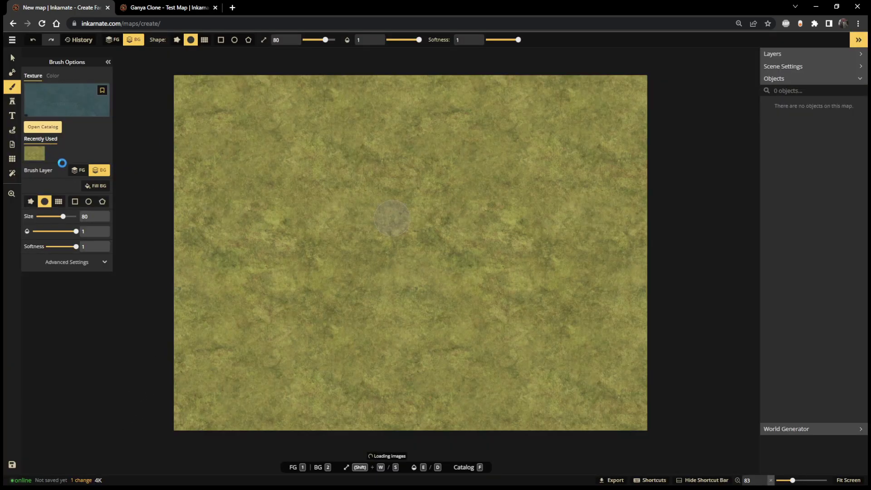
click(101, 186)
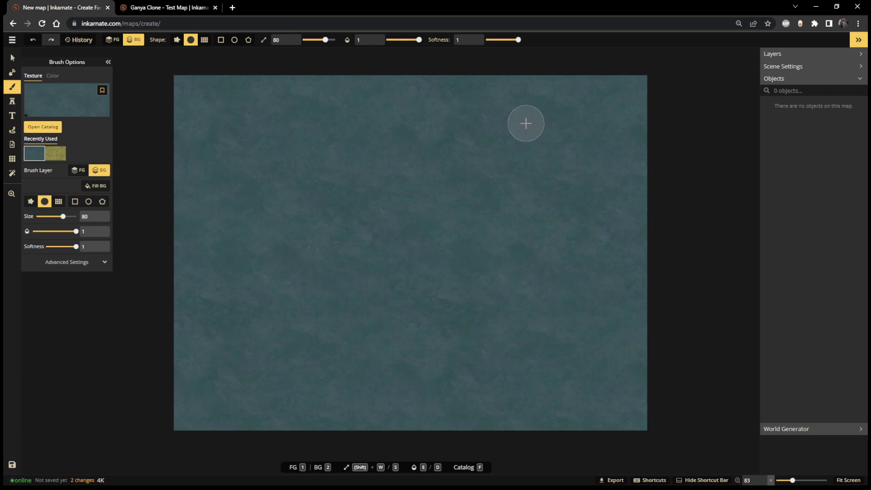
Set the brush to the rough-edged shape on the foreground layer, checking the background layer's texture catalog without changing the texture
click(76, 171)
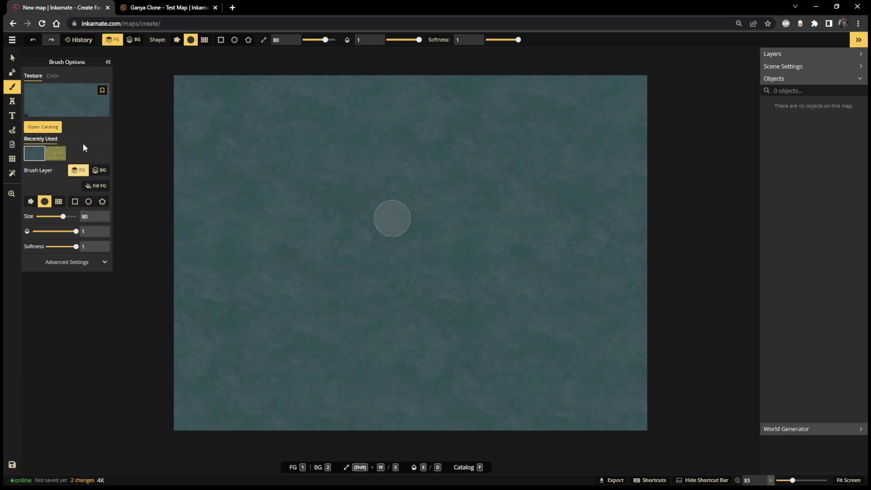
click(30, 201)
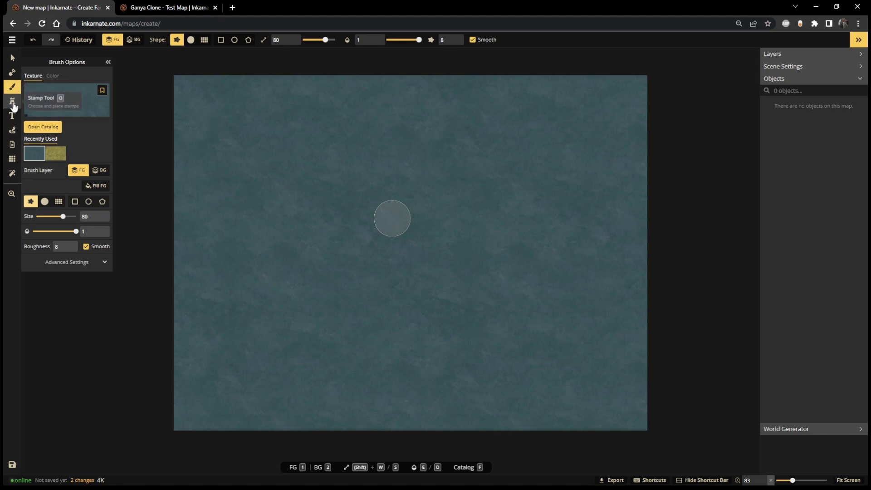
click(100, 172)
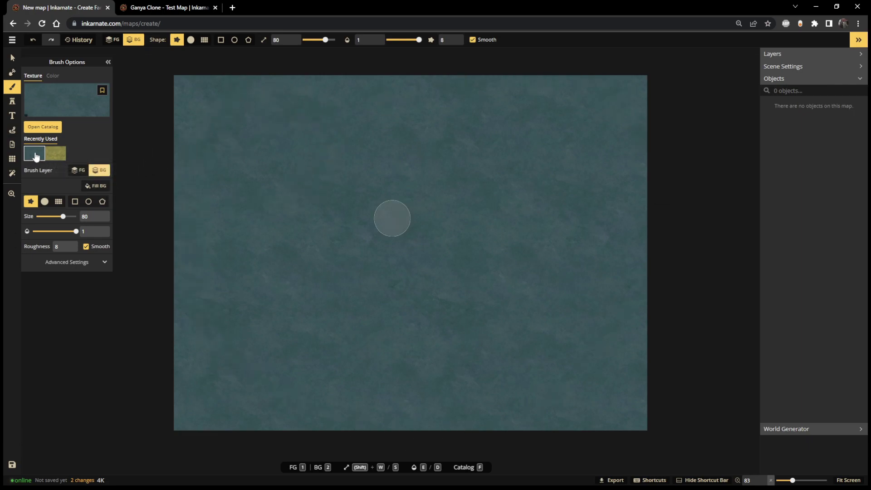
click(44, 130)
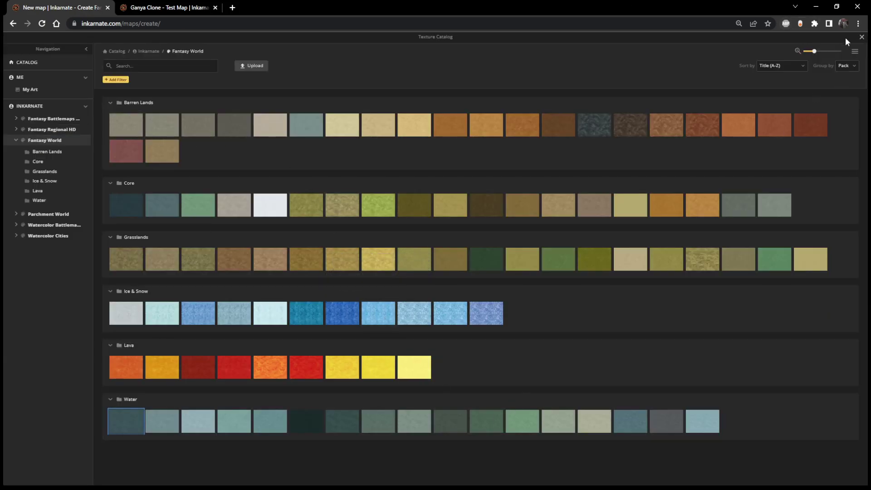
click(861, 37)
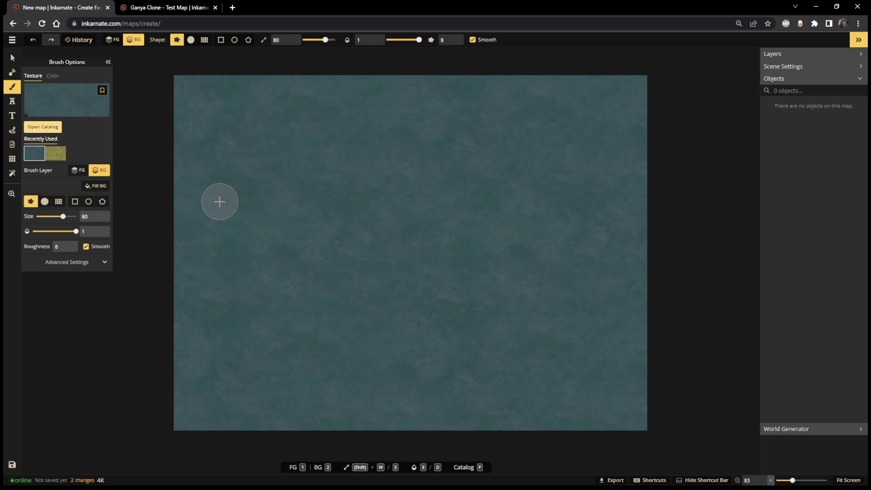
click(80, 172)
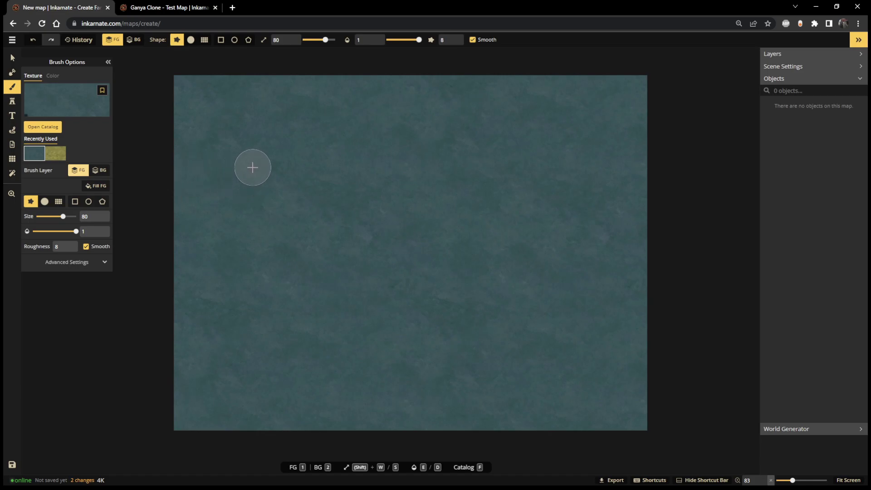
Examine the ocean textures and coastlines around Artenn's Bay, Telarod's Tail and the Amdorean Ocean in the Ganya clone
click(172, 9)
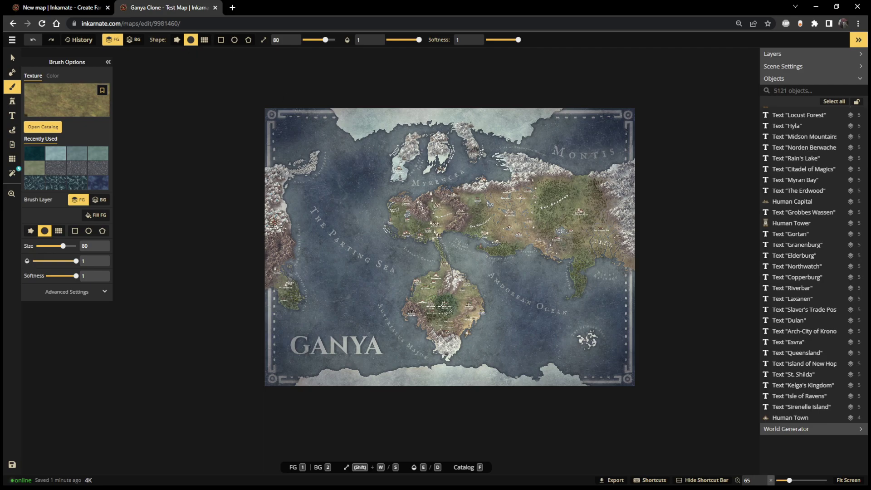
scroll(537, 239, up, 8)
scroll(537, 239, up, 8)
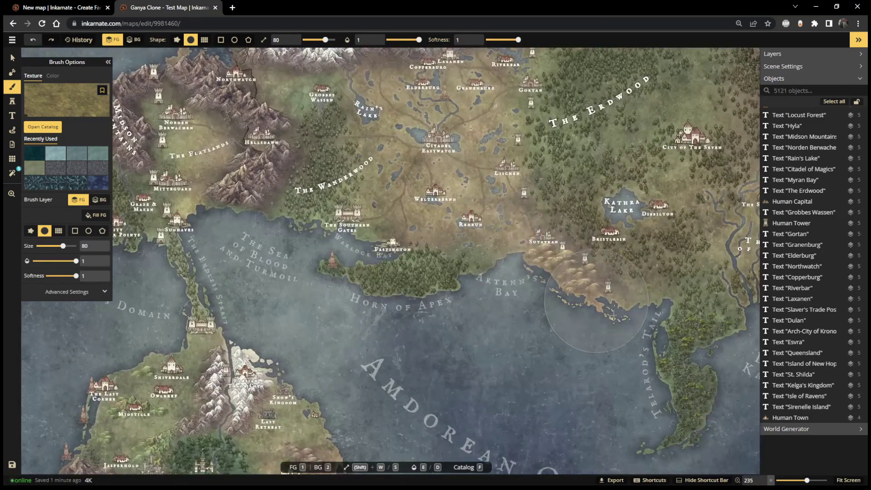
scroll(490, 193, up, 5)
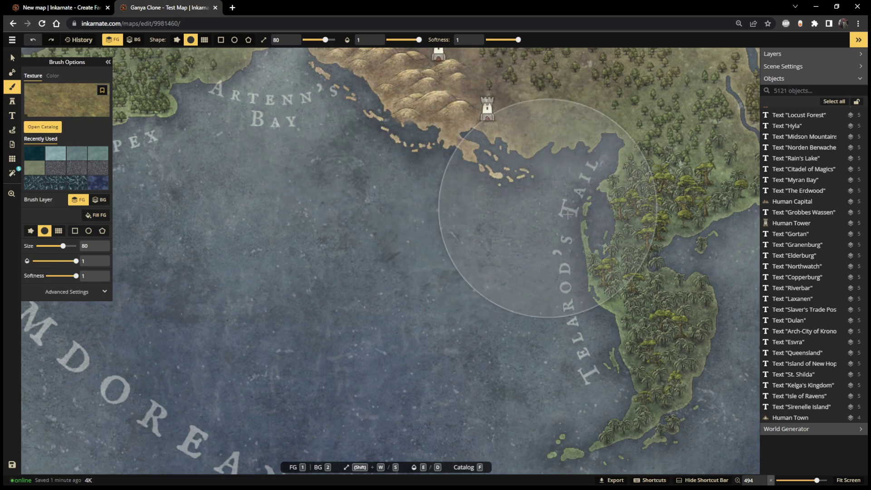
scroll(268, 155, down, 5)
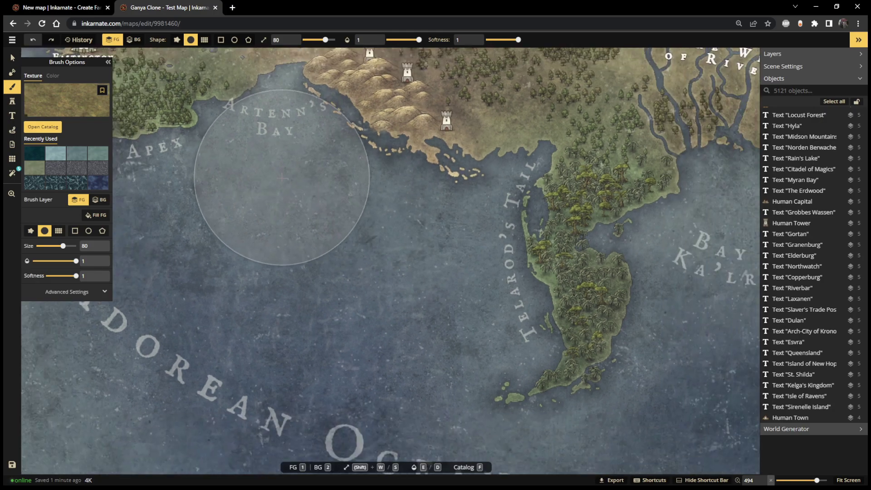
scroll(302, 151, down, 5)
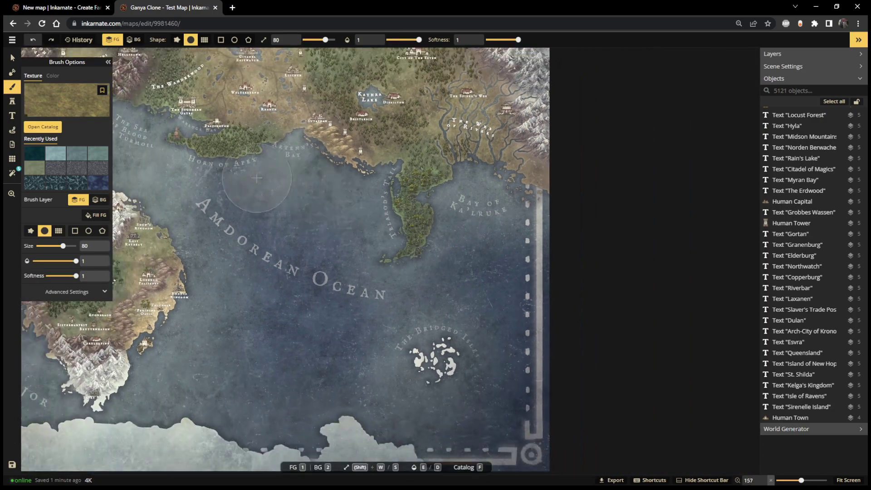
click(847, 480)
scroll(748, 420, down, 5)
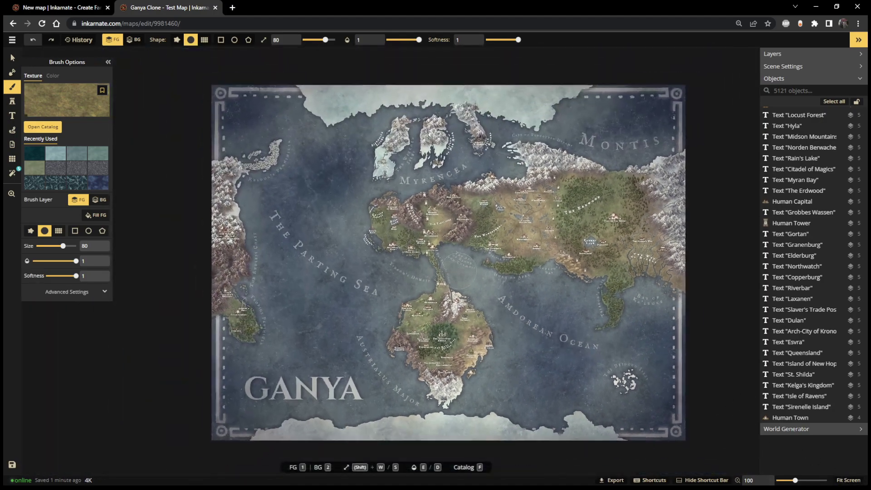
Return to the new map and fit its whole canvas in view with some margin around it
click(47, 8)
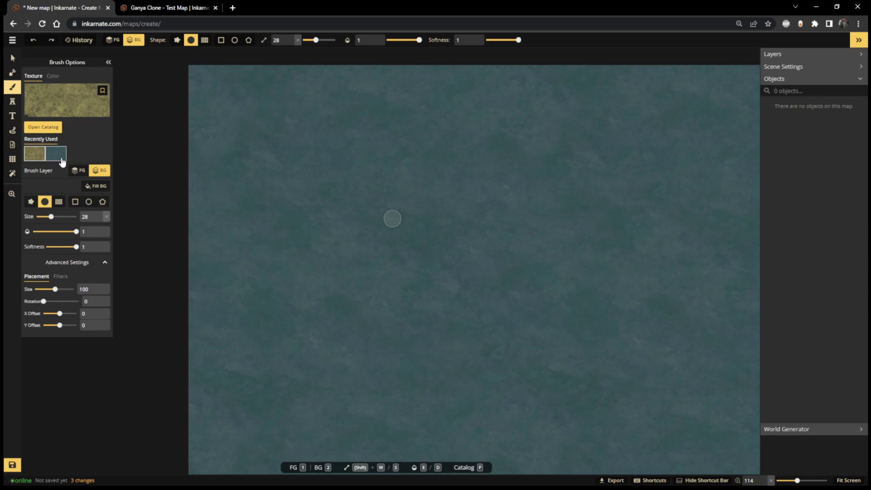
scroll(424, 266, down, 4)
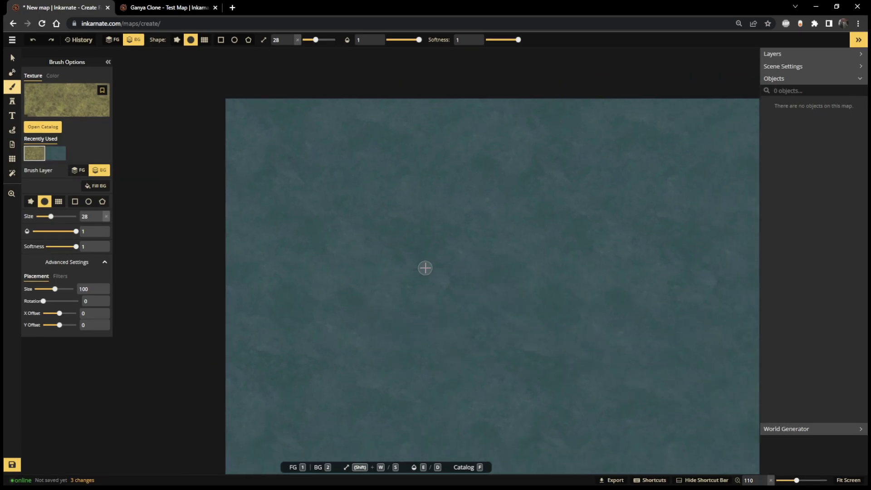
click(848, 480)
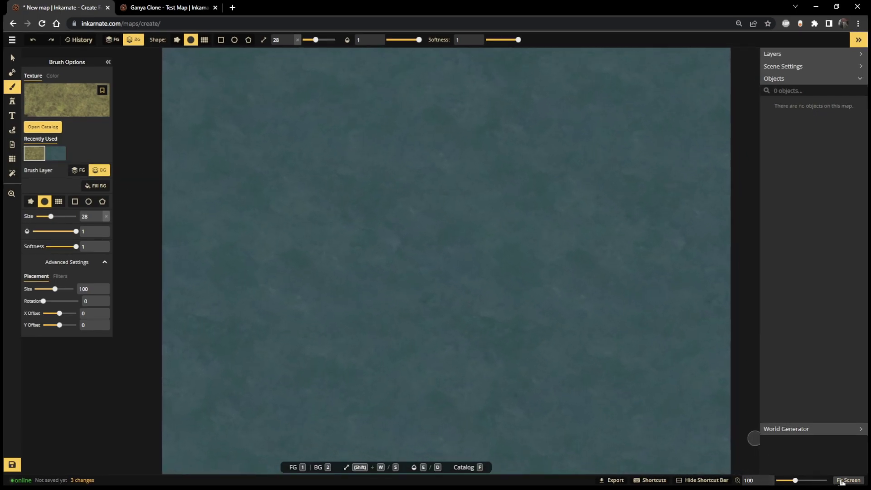
scroll(514, 266, down, 3)
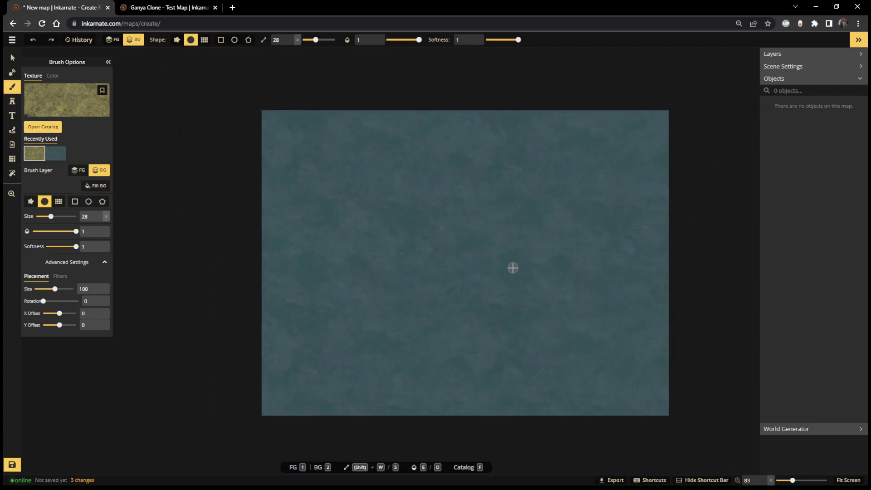
scroll(680, 275, up, 4)
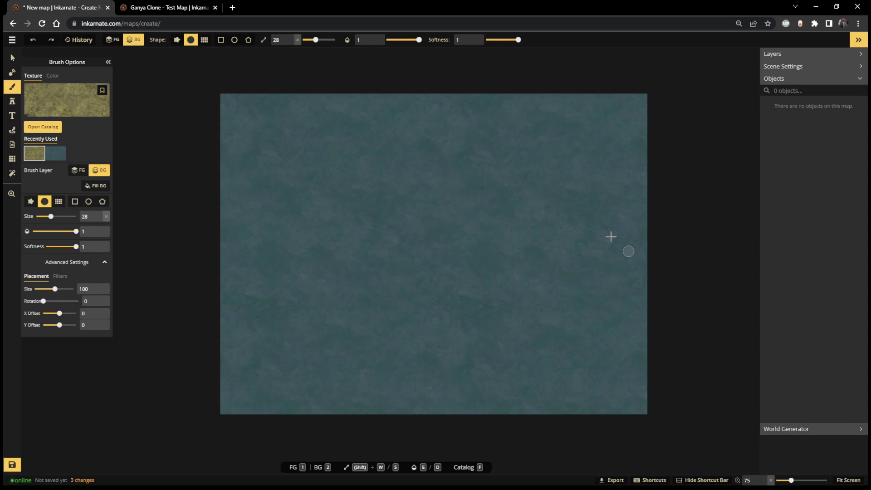
Set up the Mask tool to add land with a rough-edged brush at size 18 and roughness 3, smoothing off
click(161, 7)
click(53, 7)
click(14, 79)
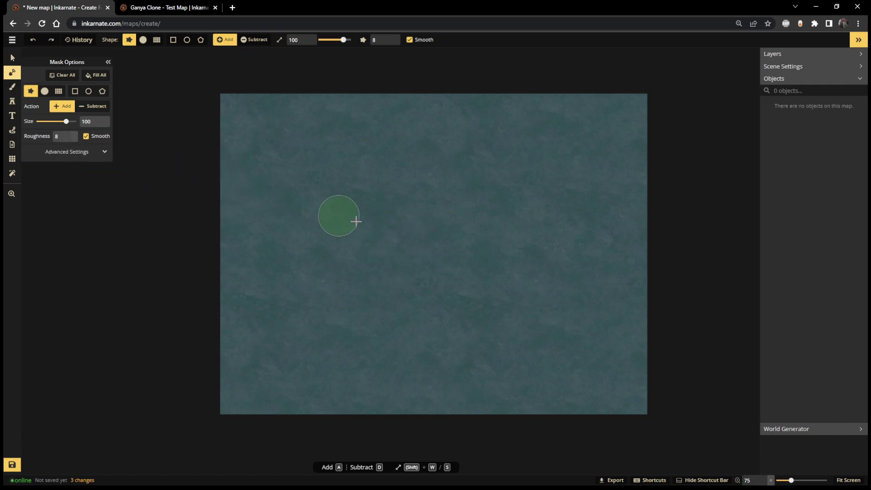
key(shift+s)
key(shift+s)
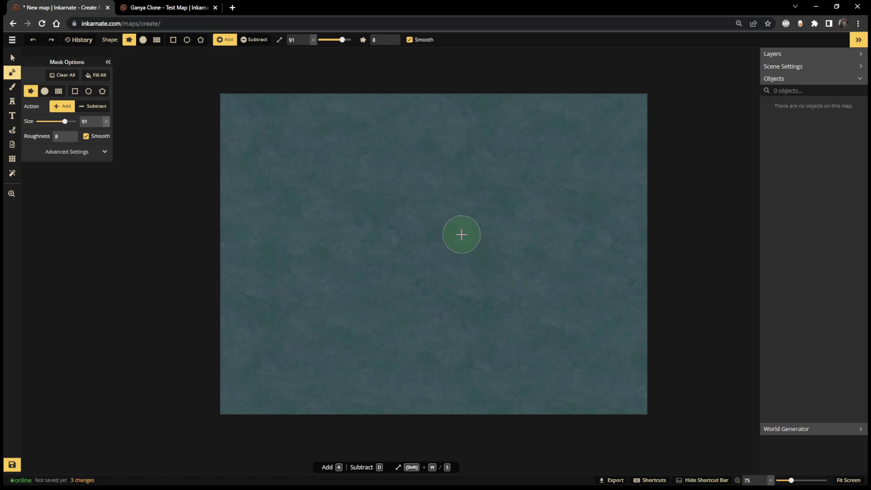
key(shift+s)
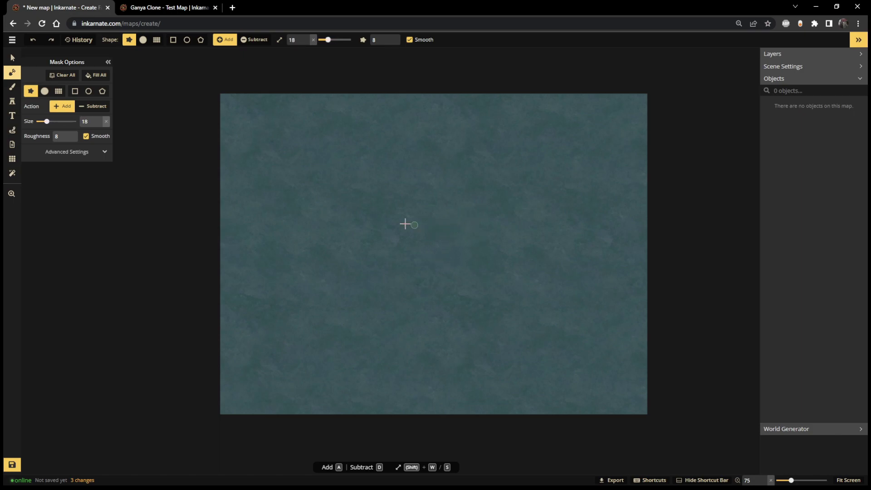
click(86, 137)
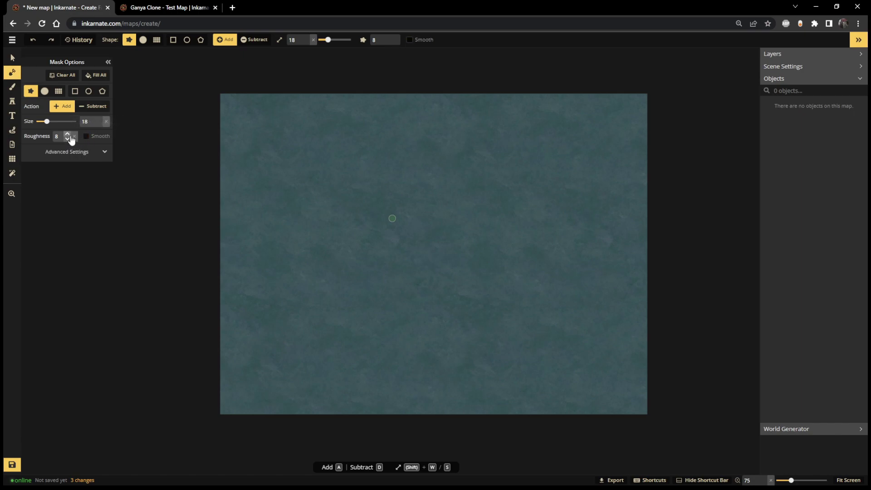
click(67, 139)
Try three land strokes with roughness rising from 3 to 17, undo them all and return the roughness to 3
mouse_move(403, 225)
mouse_down()
mouse_move(423, 202)
mouse_move(473, 192)
mouse_up()
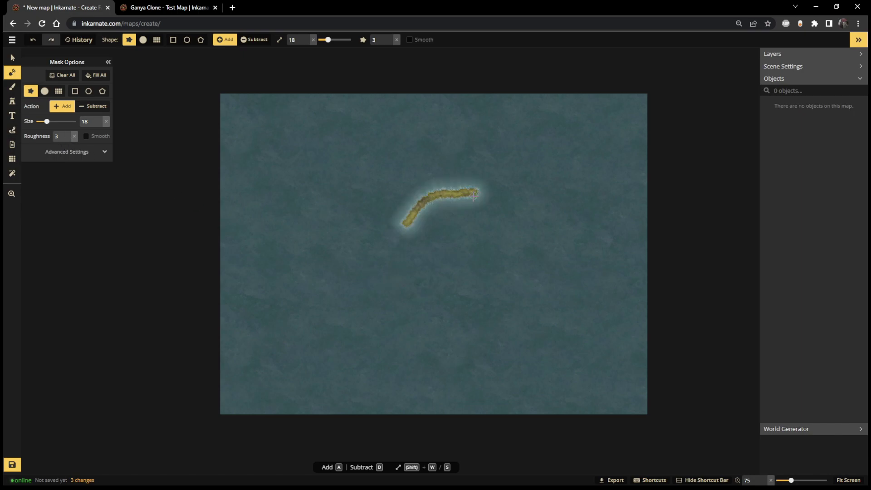
click(68, 136)
mouse_move(443, 254)
mouse_down()
mouse_move(502, 225)
mouse_move(525, 221)
mouse_up()
click(68, 136)
click(68, 136)
click(68, 136)
click(68, 136)
click(68, 136)
click(68, 136)
drag(462, 272, 564, 241)
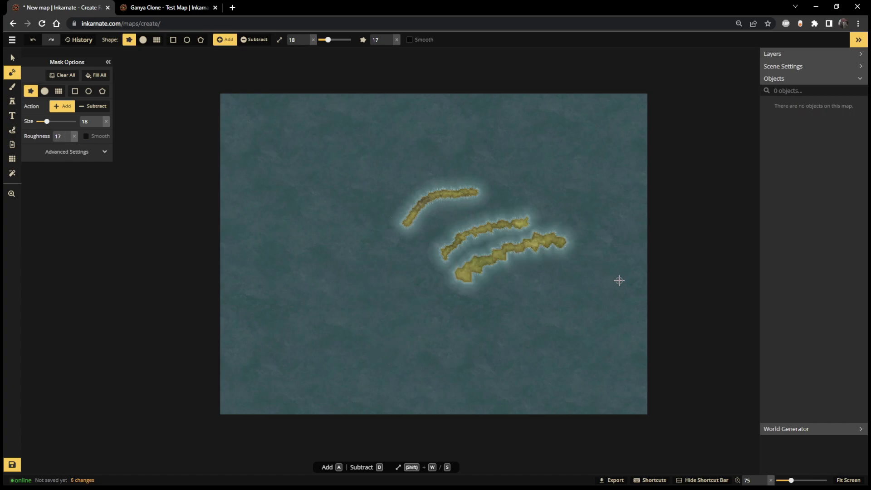
key(ctrl+z)
key(ctrl+z)
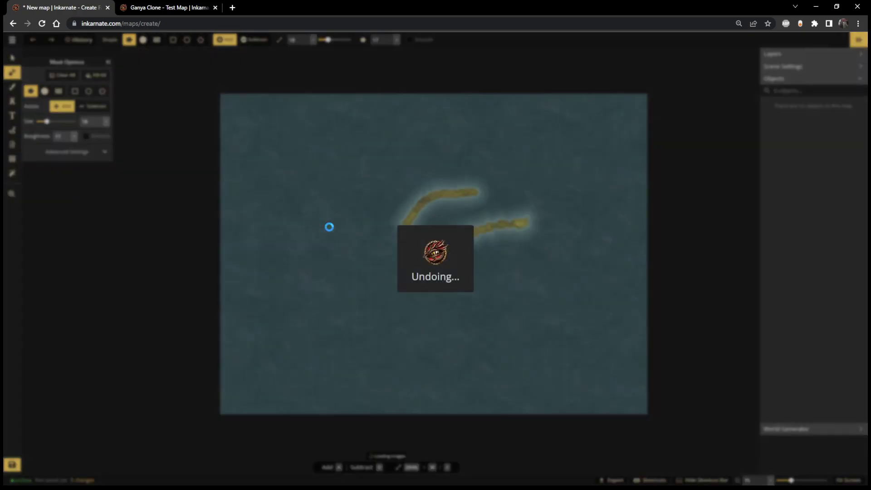
key(ctrl+z)
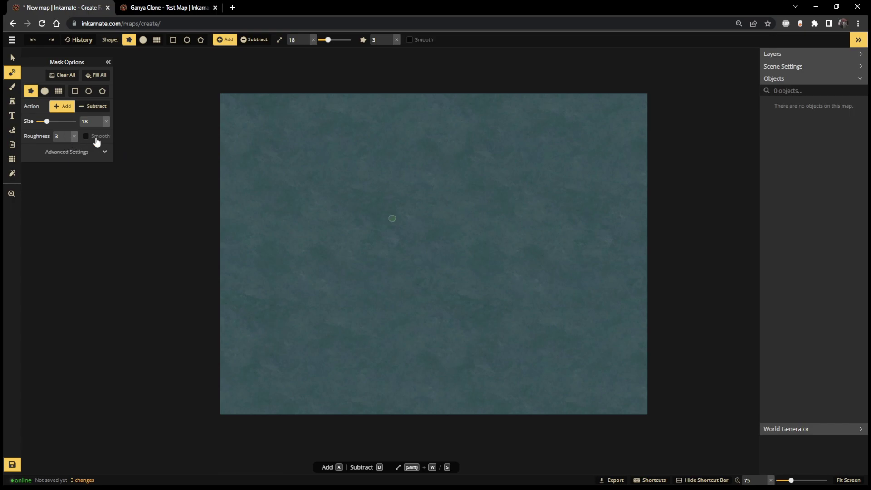
Turn smoothing on for the mask brush, test it with one land stroke and undo that stroke
click(87, 136)
drag(340, 230, 421, 198)
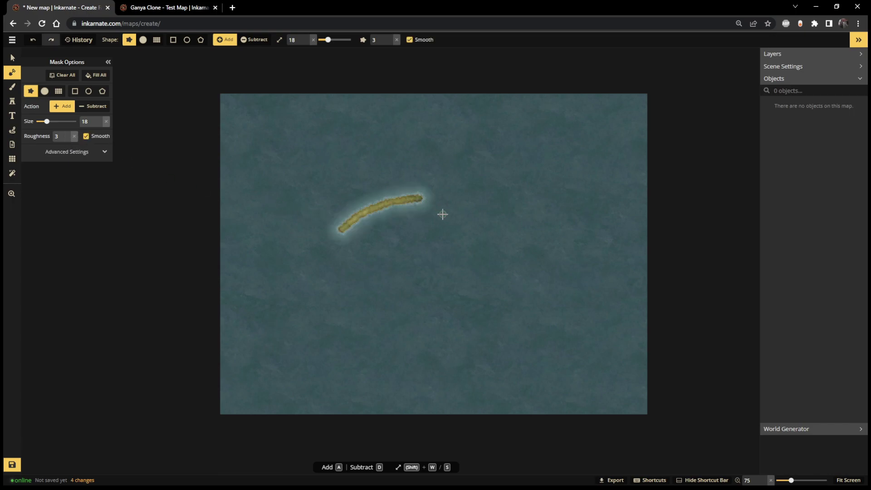
key(ctrl+z)
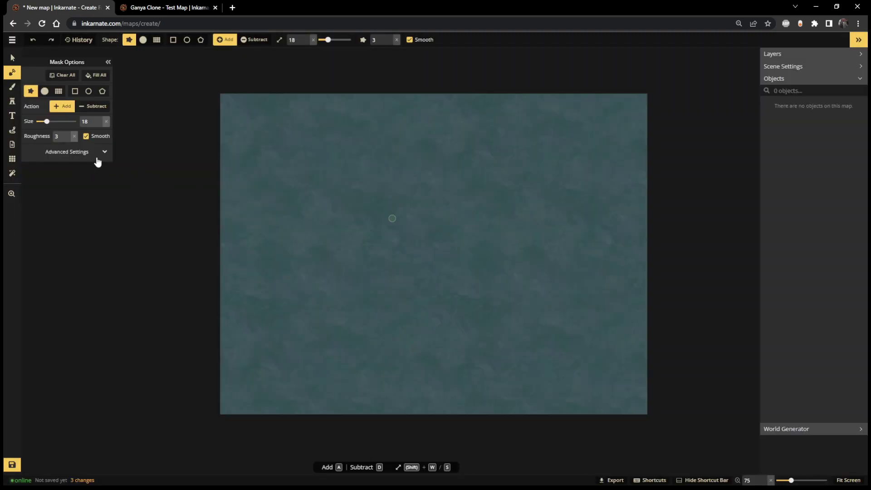
Compare the continent layout of the Ganya clone with the empty ocean canvas of the new map
click(151, 7)
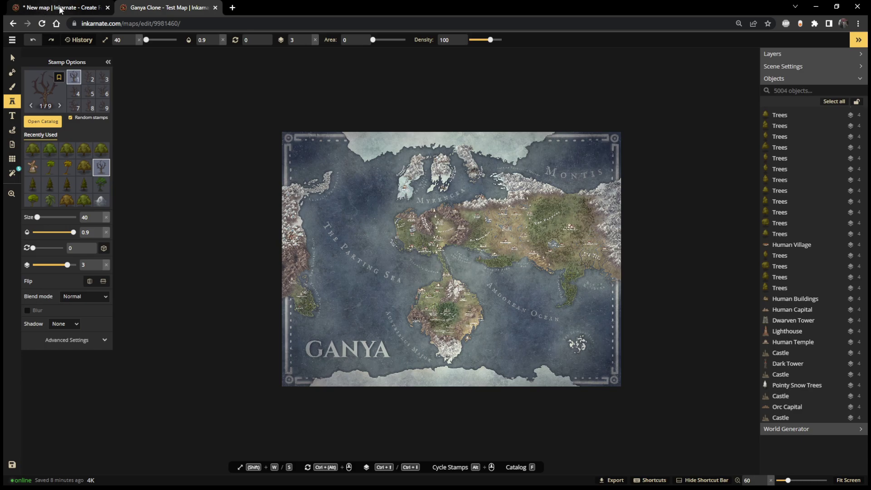
click(60, 9)
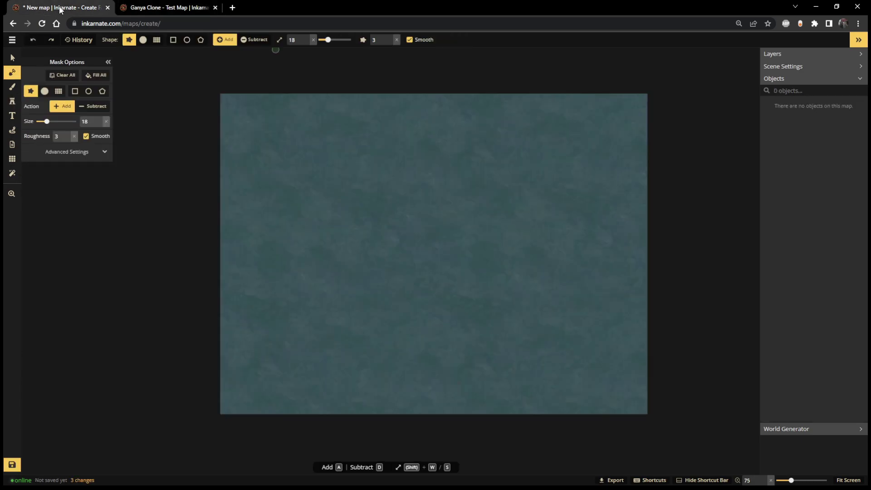
click(146, 9)
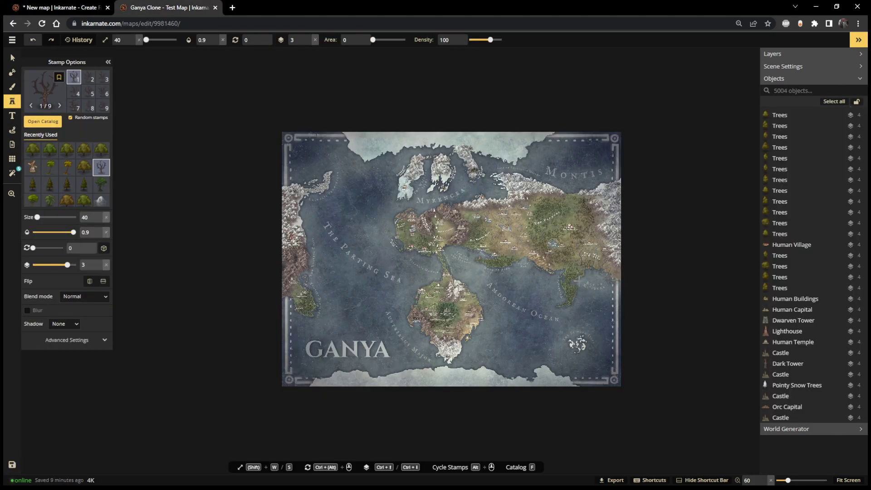
click(95, 8)
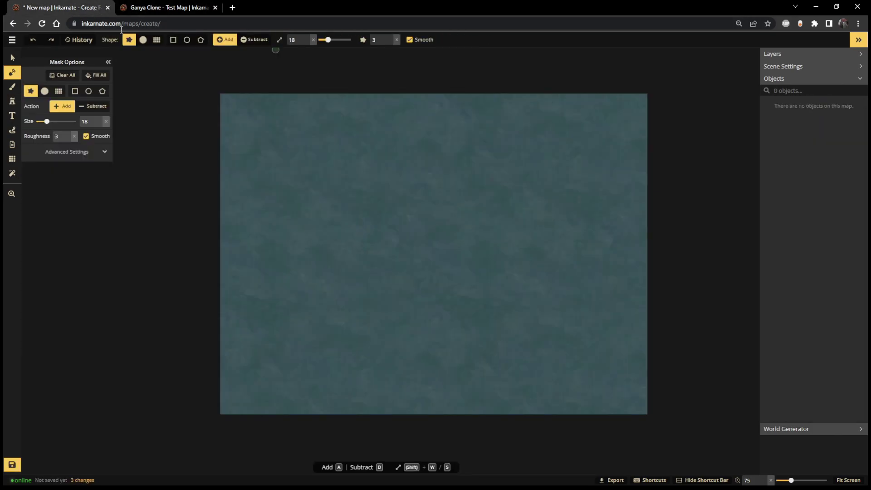
click(178, 9)
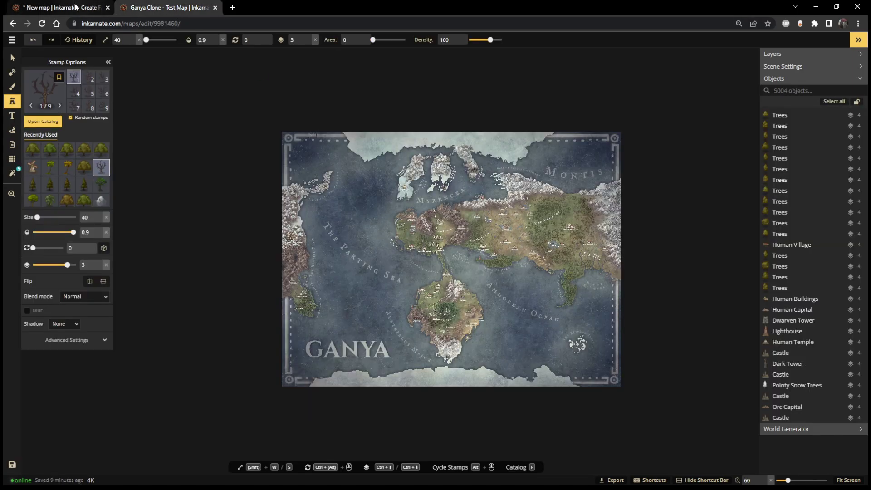
click(75, 7)
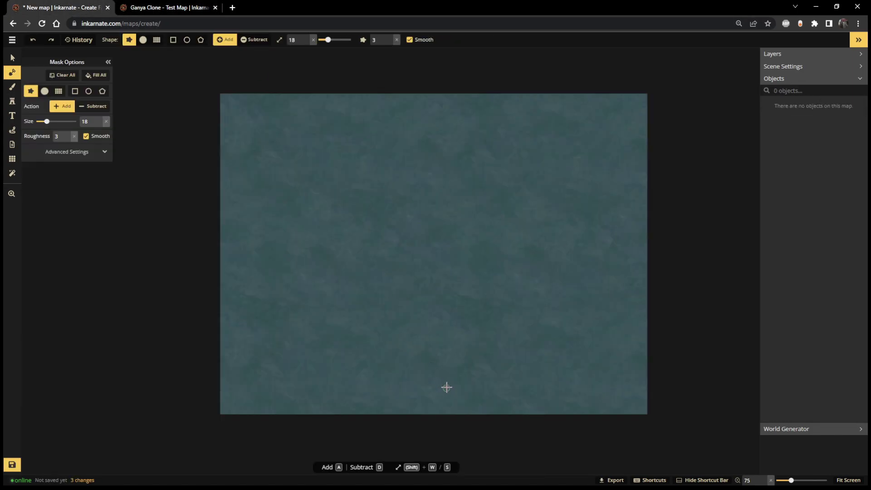
Outline a closed southern continent in the map's lower middle and a narrow land bridge running north from it
key(ctrl+y)
mouse_move(438, 367)
mouse_down()
mouse_move(419, 346)
mouse_move(426, 325)
mouse_move(403, 311)
mouse_move(401, 260)
mouse_move(442, 248)
mouse_move(463, 267)
mouse_move(469, 258)
mouse_move(480, 263)
mouse_move(477, 287)
mouse_move(455, 287)
mouse_move(453, 300)
mouse_move(474, 309)
mouse_move(501, 296)
mouse_move(551, 322)
mouse_move(514, 333)
mouse_move(516, 388)
mouse_move(495, 396)
mouse_move(446, 377)
mouse_up()
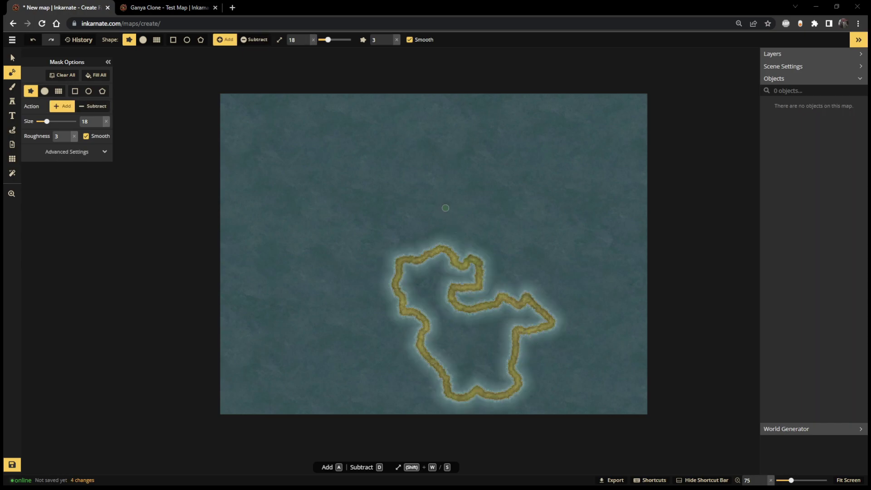
click(183, 8)
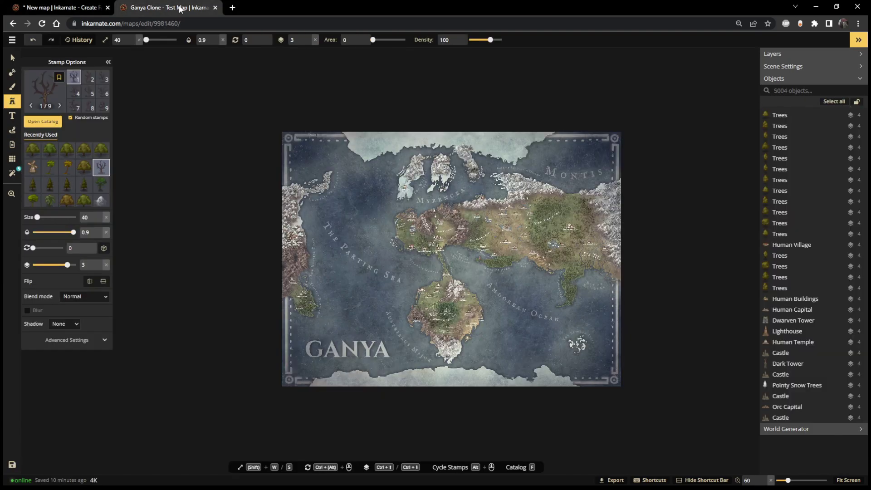
click(64, 10)
drag(437, 247, 432, 210)
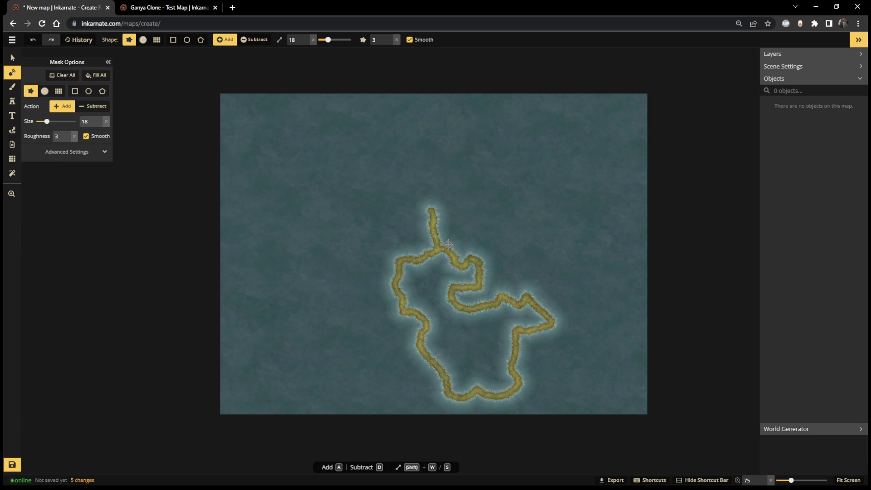
mouse_move(446, 245)
mouse_down()
mouse_move(451, 231)
mouse_move(435, 207)
mouse_up()
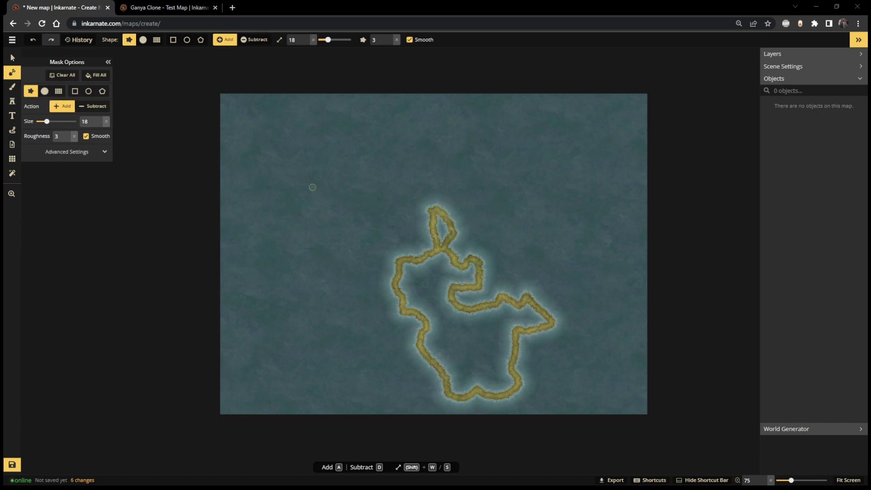
Outline the northern continent from the land bridge, extending its north and south coasts to the map's east edge
click(167, 9)
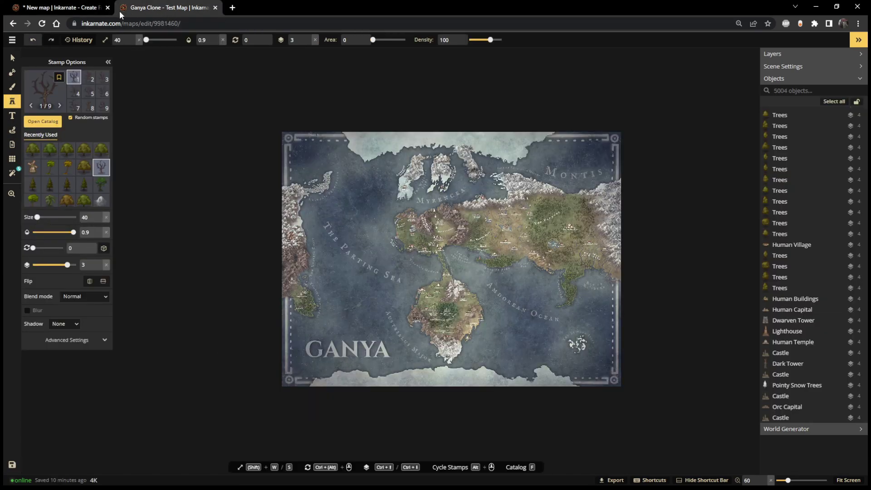
click(87, 8)
mouse_move(430, 210)
mouse_down()
mouse_move(406, 223)
mouse_move(373, 216)
mouse_move(356, 199)
mouse_move(356, 174)
mouse_move(418, 153)
mouse_move(446, 183)
mouse_move(474, 183)
mouse_move(499, 198)
mouse_move(540, 150)
mouse_move(602, 160)
mouse_move(648, 146)
mouse_up()
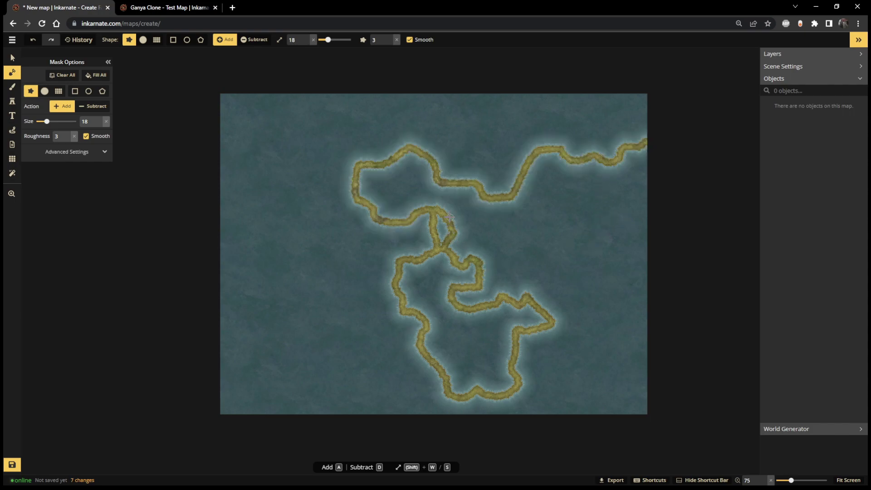
mouse_move(438, 208)
mouse_down()
mouse_move(489, 218)
mouse_move(508, 254)
mouse_move(551, 263)
mouse_move(586, 286)
mouse_move(623, 254)
mouse_move(656, 285)
mouse_up()
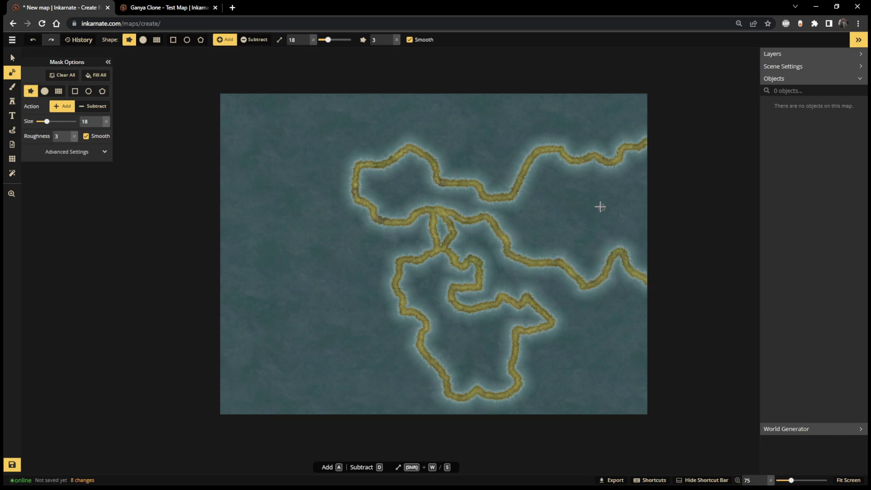
Add an island chain in the map's northwest, with two outlined islands and two small solid ones trailing toward the northern continent
click(169, 11)
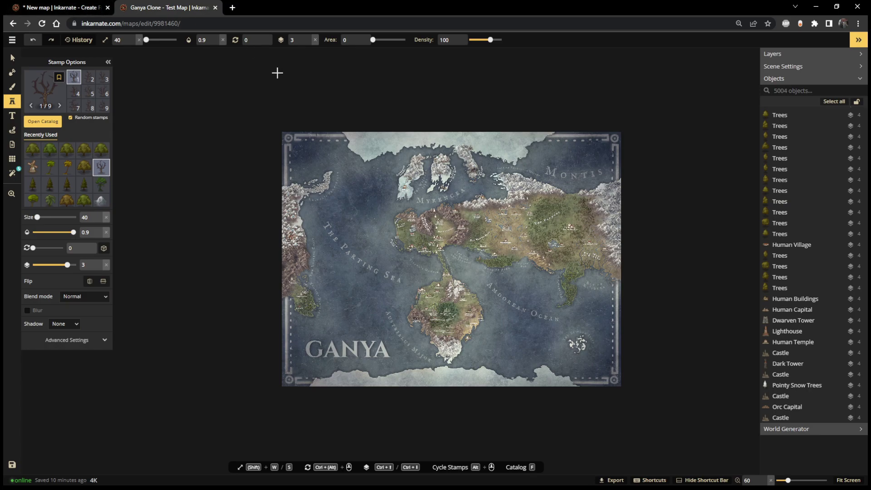
click(68, 8)
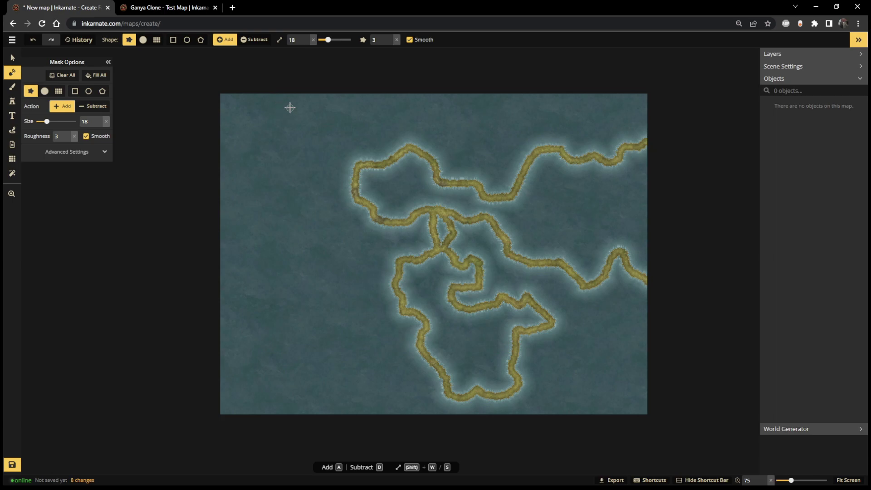
mouse_move(282, 103)
mouse_down()
mouse_move(280, 133)
mouse_move(292, 139)
mouse_move(313, 117)
mouse_move(289, 105)
mouse_move(330, 108)
mouse_move(333, 148)
mouse_move(343, 146)
mouse_move(340, 97)
mouse_up()
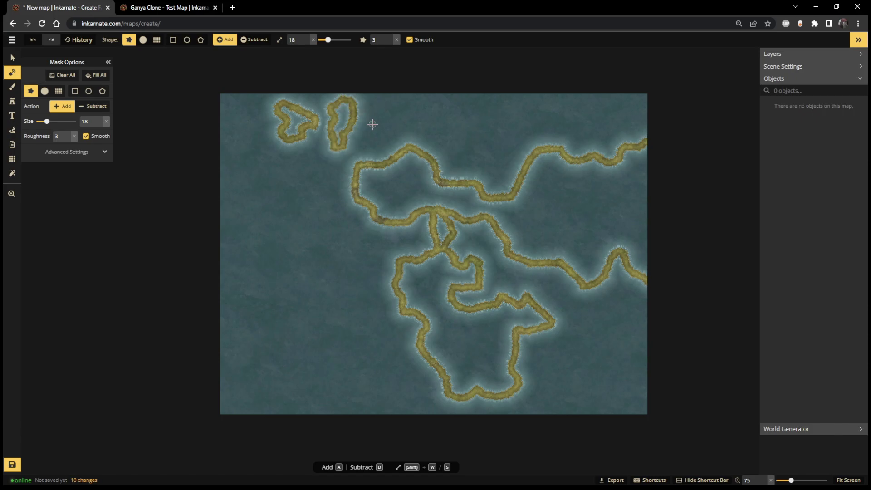
mouse_move(373, 133)
mouse_down()
mouse_move(363, 138)
mouse_move(373, 136)
mouse_up()
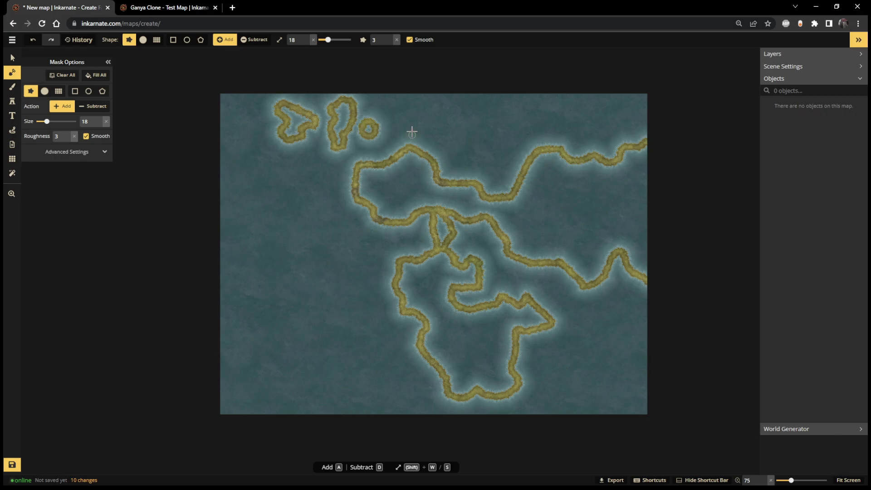
key(ctrl+z)
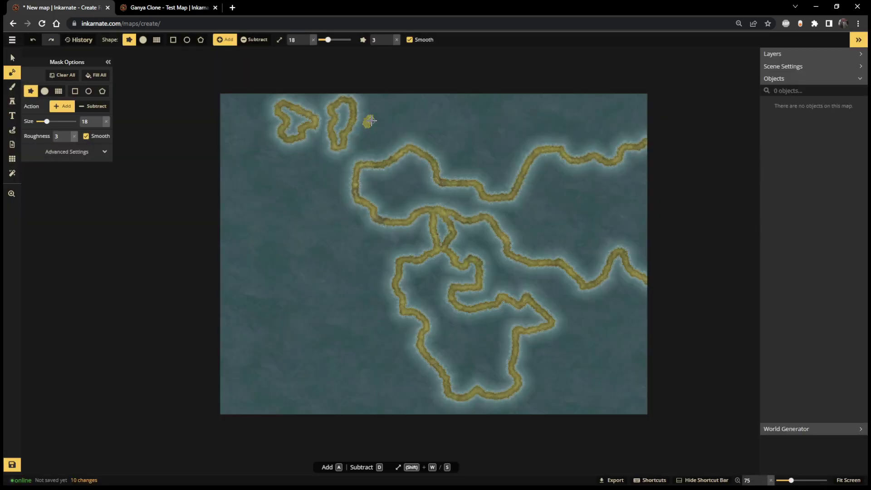
drag(371, 121, 371, 121)
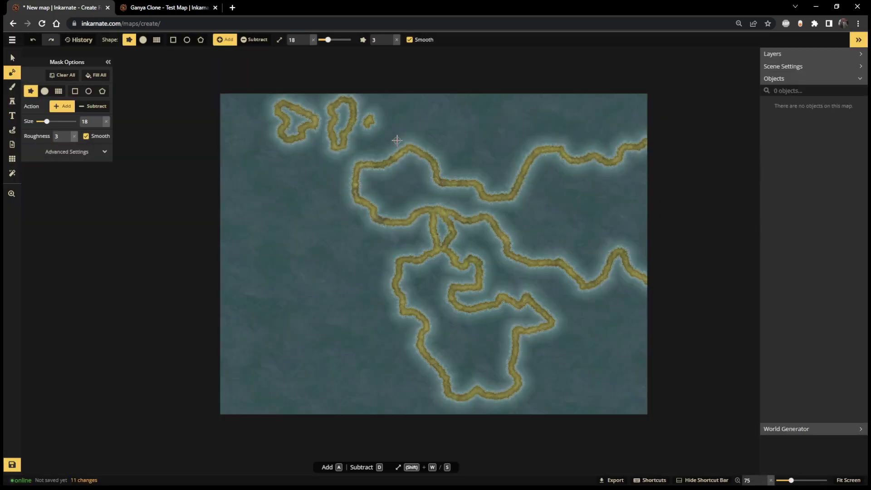
click(389, 131)
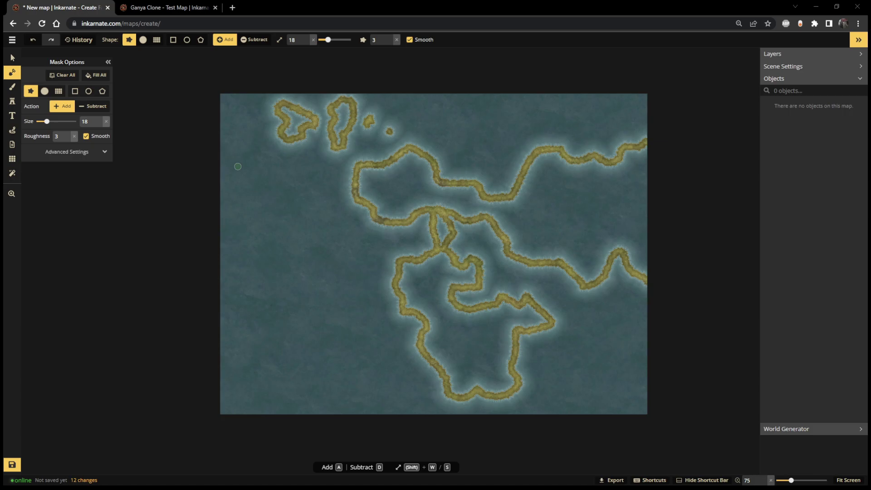
Draw a coastline bulging in from the map's west edge, checking the layout against the Ganya clone
click(163, 8)
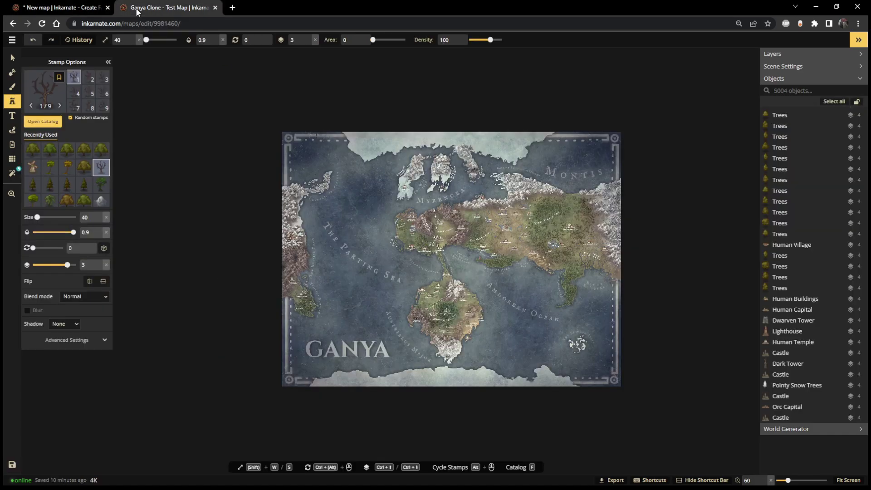
click(68, 10)
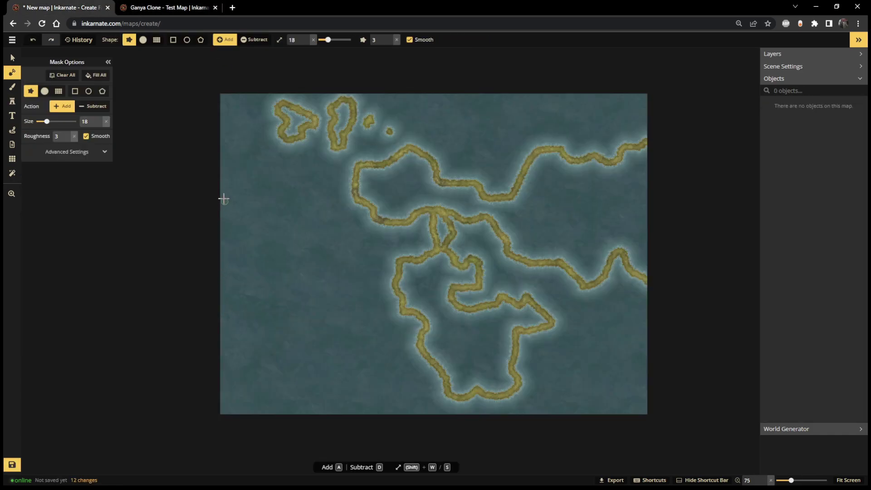
mouse_move(219, 205)
mouse_down()
mouse_move(252, 273)
mouse_move(239, 292)
mouse_move(243, 340)
mouse_move(231, 335)
mouse_move(228, 362)
mouse_move(204, 368)
mouse_move(184, 349)
mouse_up()
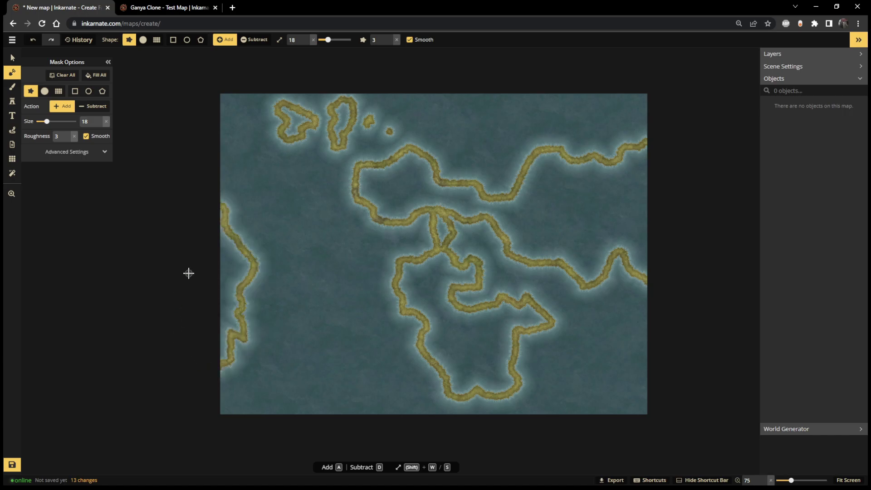
click(176, 13)
click(99, 12)
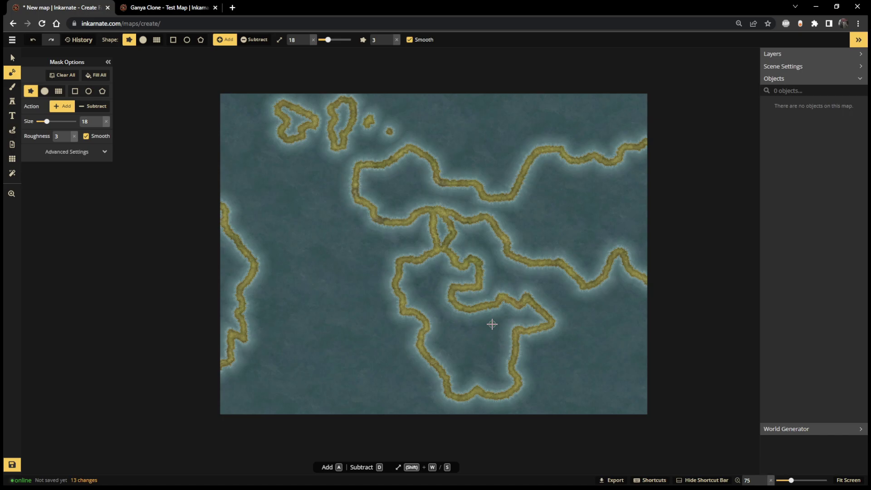
Switch the mask brush to Subtract and set its size to 30
click(89, 105)
key(shift+w)
key(shift+w)
key(shift+w)
key(shift+w)
key(shift+w)
key(shift+w)
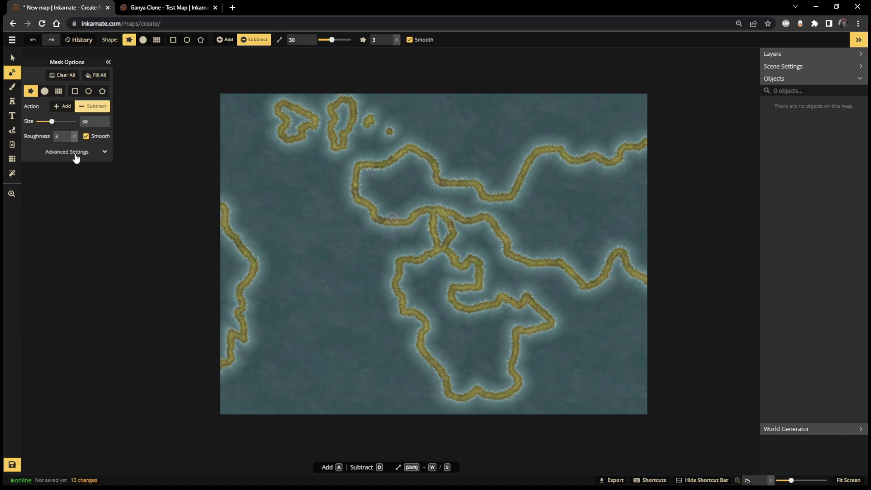
Erase the southern continent with the Subtract brush at size 91 and redraw its outline below the land bridge with Add at size 18
drag(52, 122, 65, 121)
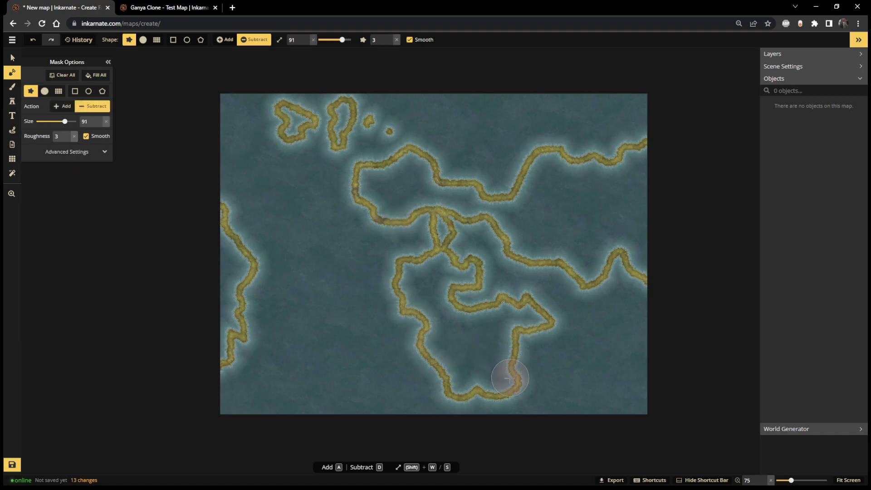
mouse_move(503, 390)
mouse_down()
mouse_move(510, 352)
mouse_move(525, 325)
mouse_move(544, 320)
mouse_move(466, 307)
mouse_move(453, 280)
mouse_move(476, 284)
mouse_move(483, 272)
mouse_move(461, 272)
mouse_move(437, 230)
mouse_move(445, 238)
mouse_move(418, 269)
mouse_move(401, 280)
mouse_move(395, 272)
mouse_move(403, 316)
mouse_move(428, 340)
mouse_move(457, 404)
mouse_move(501, 403)
mouse_up()
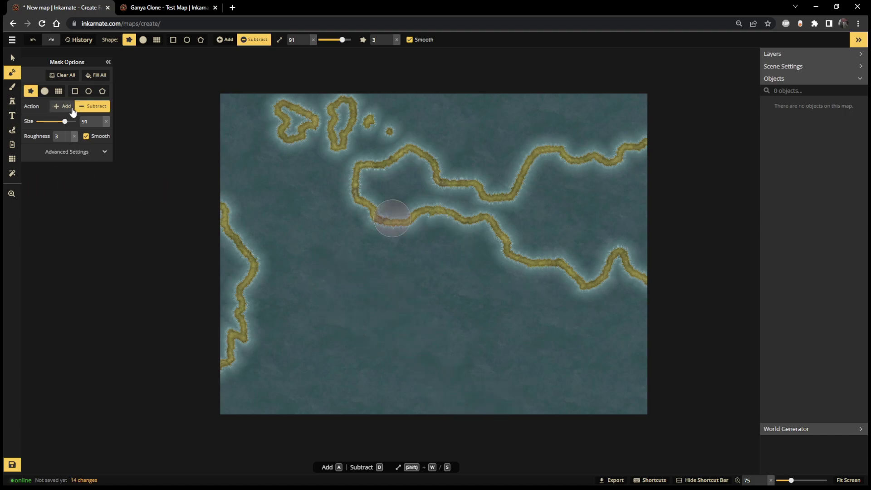
click(71, 109)
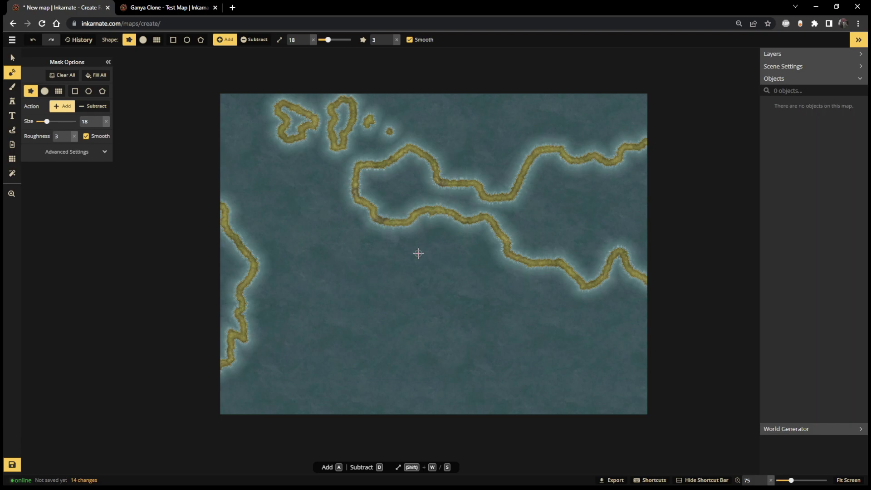
mouse_move(431, 216)
mouse_down()
mouse_move(434, 234)
mouse_move(408, 262)
mouse_up()
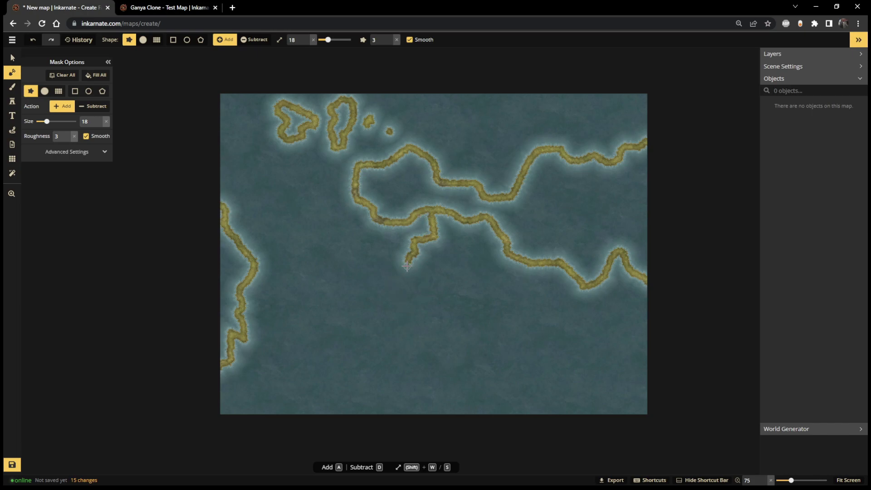
mouse_move(397, 268)
mouse_down()
mouse_move(385, 298)
mouse_move(339, 299)
mouse_move(339, 320)
mouse_move(312, 339)
mouse_move(314, 351)
mouse_move(346, 354)
mouse_move(360, 395)
mouse_move(463, 412)
mouse_move(471, 382)
mouse_move(509, 376)
mouse_move(512, 353)
mouse_move(487, 337)
mouse_move(510, 316)
mouse_move(501, 295)
mouse_move(434, 335)
mouse_move(424, 299)
mouse_move(443, 275)
mouse_up()
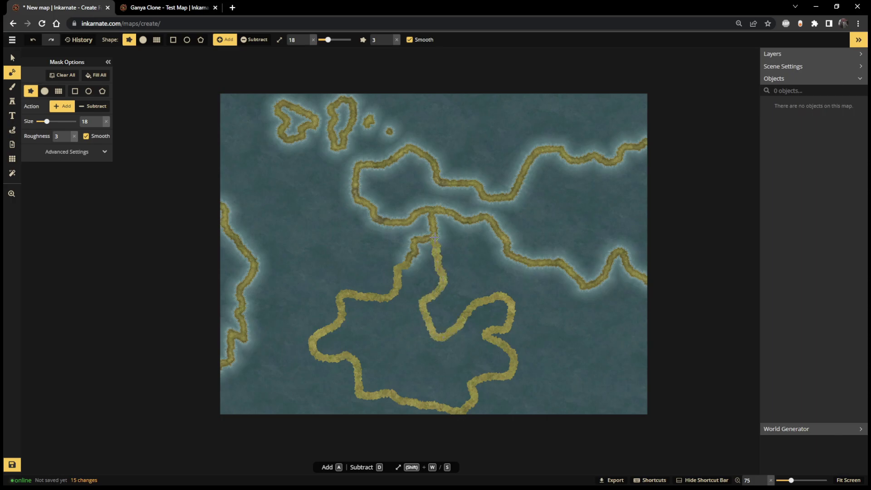
drag(450, 277, 451, 259)
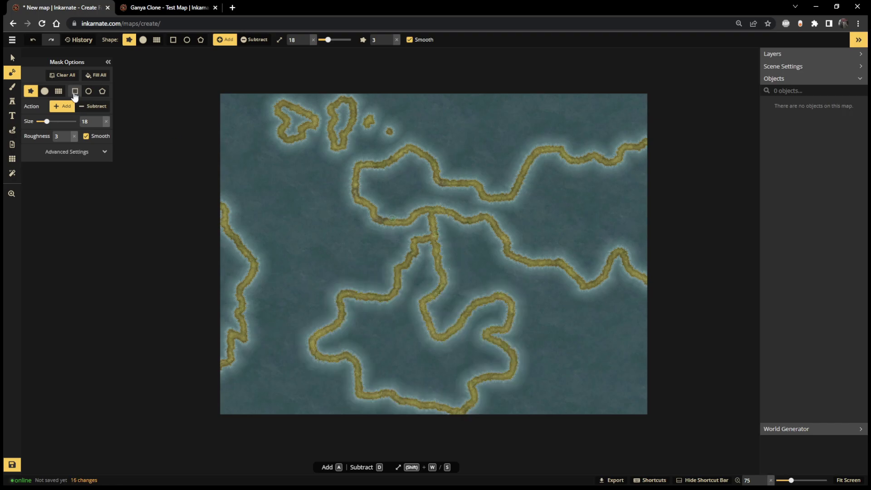
Fill the northern continent's interior with land from east to west, using the Add brush at size 96 and reducing it to 54
drag(55, 122, 66, 122)
mouse_move(631, 175)
mouse_down()
mouse_move(648, 163)
mouse_move(627, 168)
mouse_move(651, 261)
mouse_move(623, 221)
mouse_move(606, 229)
mouse_move(600, 177)
mouse_move(575, 184)
mouse_move(548, 169)
mouse_move(533, 199)
mouse_move(576, 213)
mouse_move(585, 249)
mouse_up()
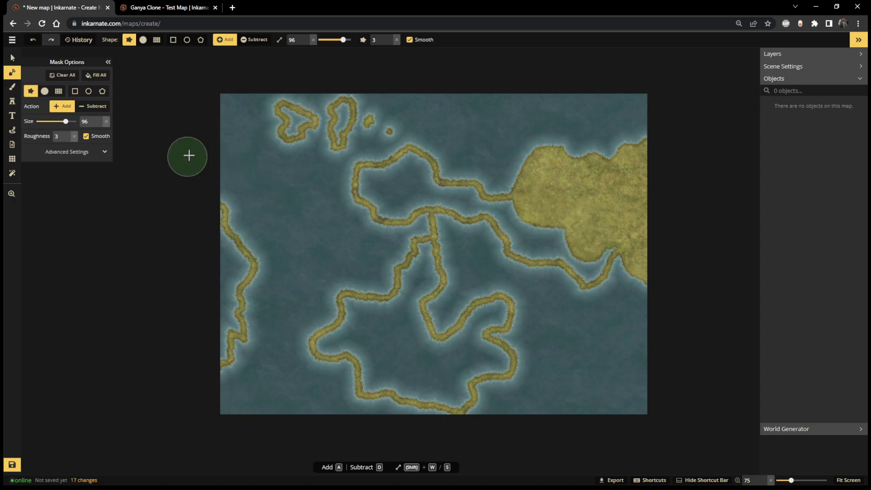
double_click(80, 121)
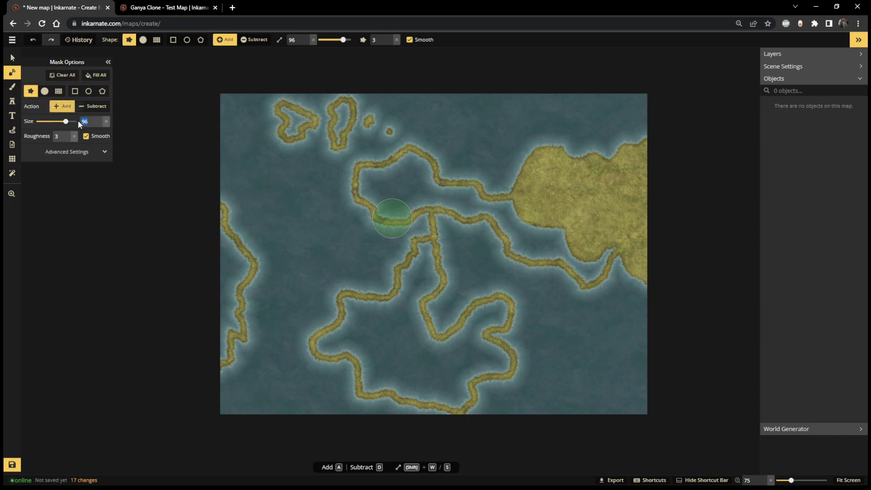
text(ssssssss)
drag(594, 253, 592, 234)
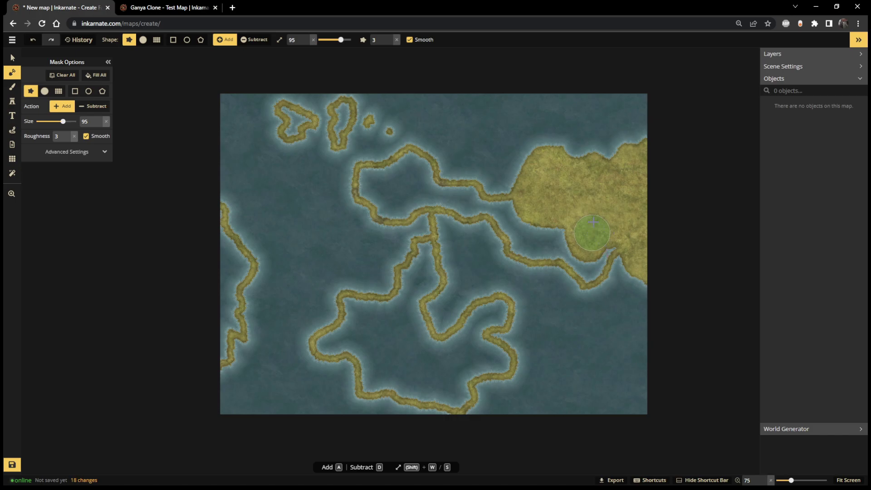
mouse_move(598, 259)
mouse_down()
mouse_move(559, 226)
mouse_move(556, 252)
mouse_move(512, 238)
mouse_move(520, 248)
mouse_move(540, 242)
mouse_move(544, 230)
mouse_move(510, 205)
mouse_move(515, 229)
mouse_move(484, 204)
mouse_move(506, 229)
mouse_up()
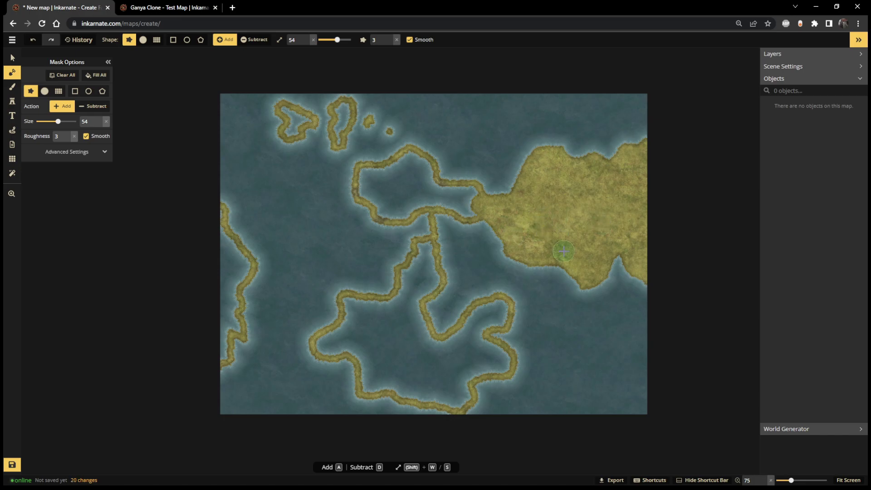
mouse_move(478, 211)
mouse_down()
mouse_move(440, 194)
mouse_move(410, 160)
mouse_move(401, 173)
mouse_move(368, 176)
mouse_up()
mouse_move(389, 173)
mouse_down()
mouse_move(365, 190)
mouse_move(392, 210)
mouse_move(385, 206)
mouse_move(427, 199)
mouse_move(467, 208)
mouse_move(409, 188)
mouse_move(377, 194)
mouse_up()
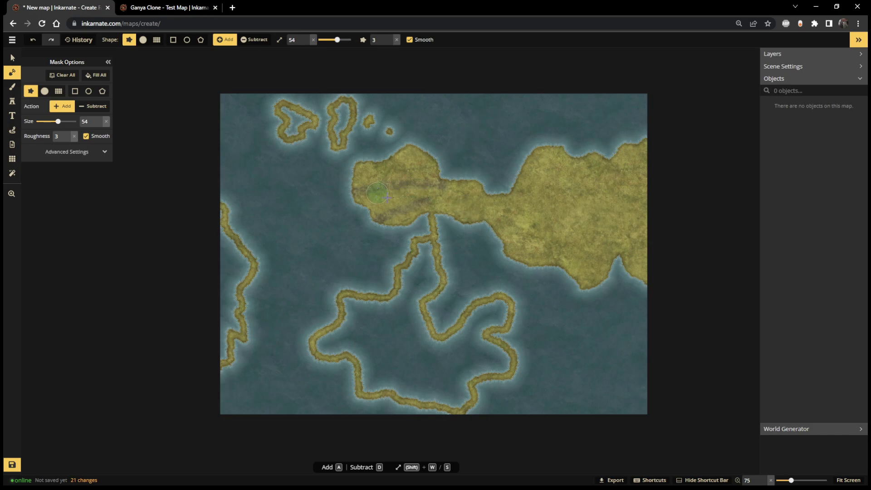
Fill the southern continent and the landmass on the map's west edge with land, using the size 54 brush
mouse_move(427, 243)
mouse_down()
mouse_move(431, 276)
mouse_move(417, 286)
mouse_move(414, 261)
mouse_move(415, 279)
mouse_move(408, 278)
mouse_move(410, 320)
mouse_move(413, 299)
mouse_move(426, 338)
mouse_move(457, 346)
mouse_move(480, 310)
mouse_move(498, 305)
mouse_move(499, 315)
mouse_move(468, 332)
mouse_move(503, 364)
mouse_move(488, 345)
mouse_move(456, 355)
mouse_move(491, 372)
mouse_move(466, 376)
mouse_move(458, 407)
mouse_move(438, 385)
mouse_move(453, 368)
mouse_move(448, 396)
mouse_move(370, 385)
mouse_move(431, 364)
mouse_move(379, 299)
mouse_move(396, 307)
mouse_move(349, 312)
mouse_move(350, 304)
mouse_move(357, 307)
mouse_move(348, 329)
mouse_move(321, 345)
mouse_move(335, 339)
mouse_move(327, 350)
mouse_move(360, 348)
mouse_move(377, 371)
mouse_move(358, 328)
mouse_move(390, 355)
mouse_move(411, 358)
mouse_move(404, 376)
mouse_up()
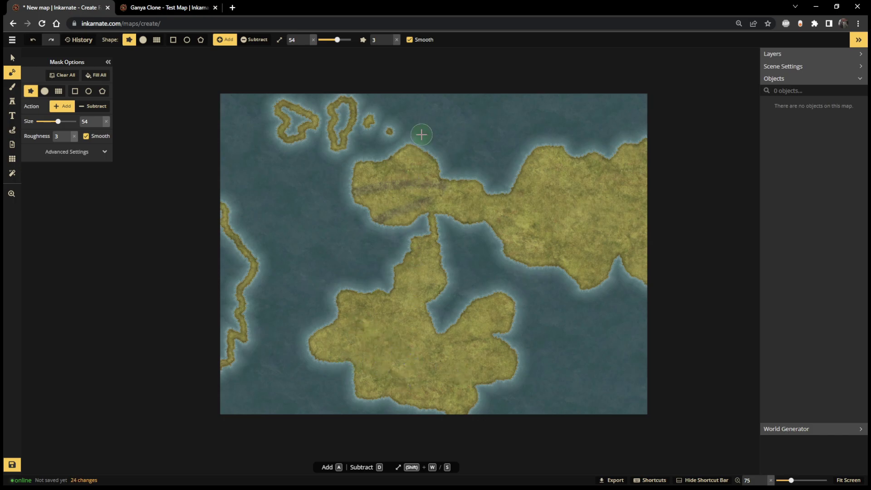
mouse_move(213, 218)
mouse_down()
mouse_move(237, 270)
mouse_move(219, 259)
mouse_move(244, 263)
mouse_move(217, 283)
mouse_move(230, 287)
mouse_move(226, 311)
mouse_move(235, 324)
mouse_move(225, 317)
mouse_move(218, 366)
mouse_up()
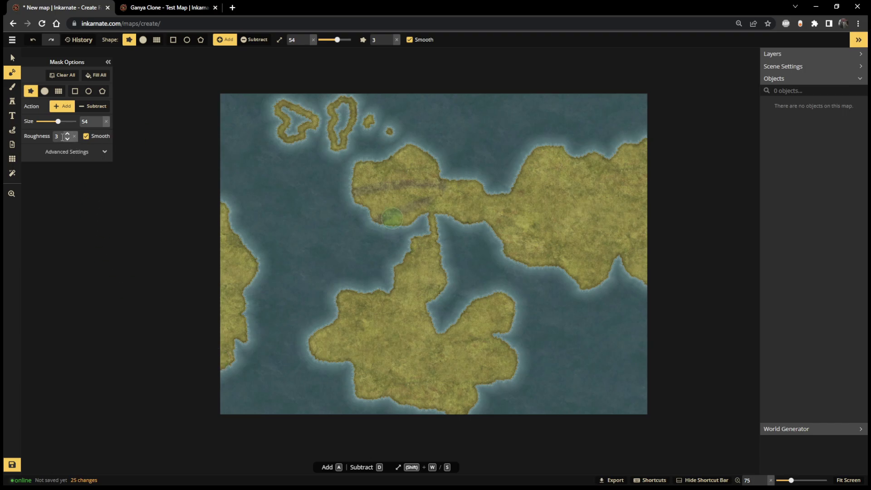
Set the mask brush size to 25, fill the two outlined northwest islands, and thicken the land bridge between the continents
key(shift+s)
key(shift+s)
key(shift+s)
double_click(87, 121)
text(25)
mouse_move(347, 113)
mouse_down()
mouse_move(338, 112)
mouse_move(336, 143)
mouse_up()
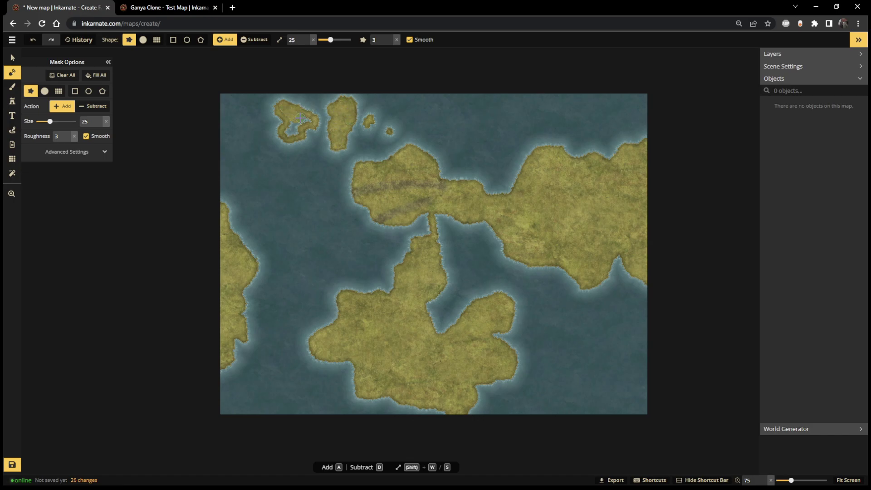
mouse_move(296, 122)
mouse_down()
mouse_move(305, 147)
mouse_move(278, 146)
mouse_up()
drag(425, 213, 434, 259)
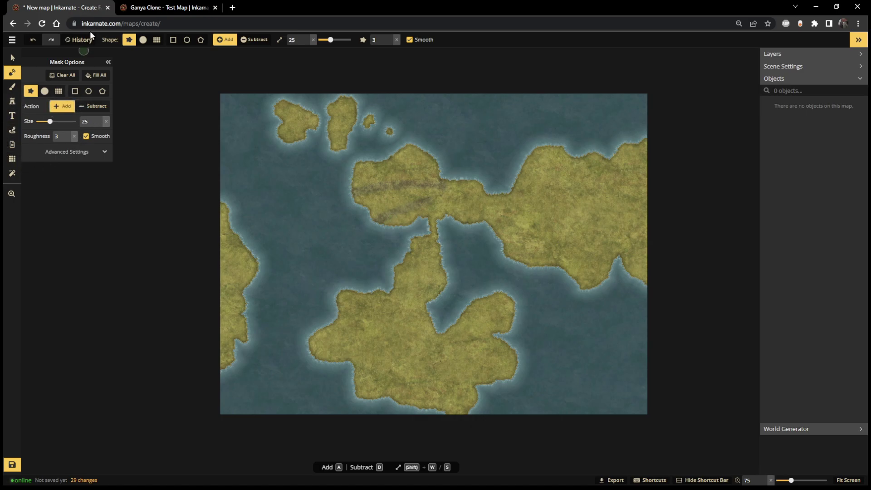
Check the Ganya clone's layout and add a ring-shaped cluster of small islands in the map's southeast corner with the size 25 brush
click(143, 9)
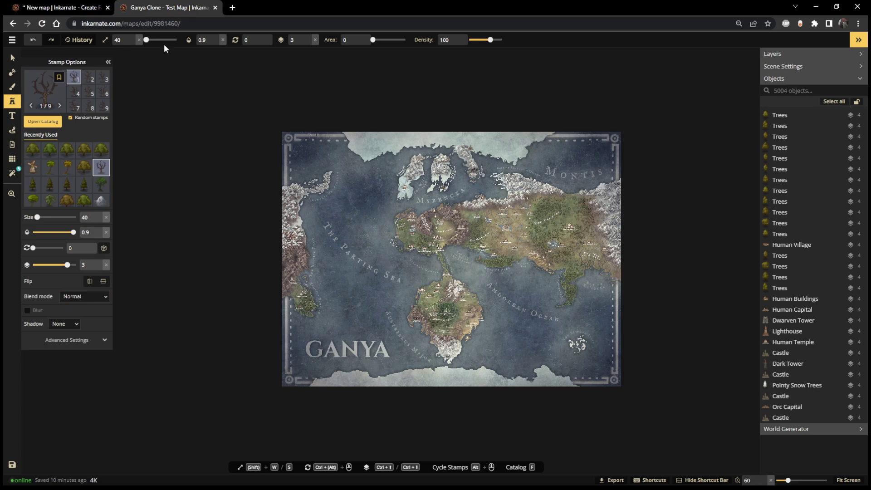
click(68, 8)
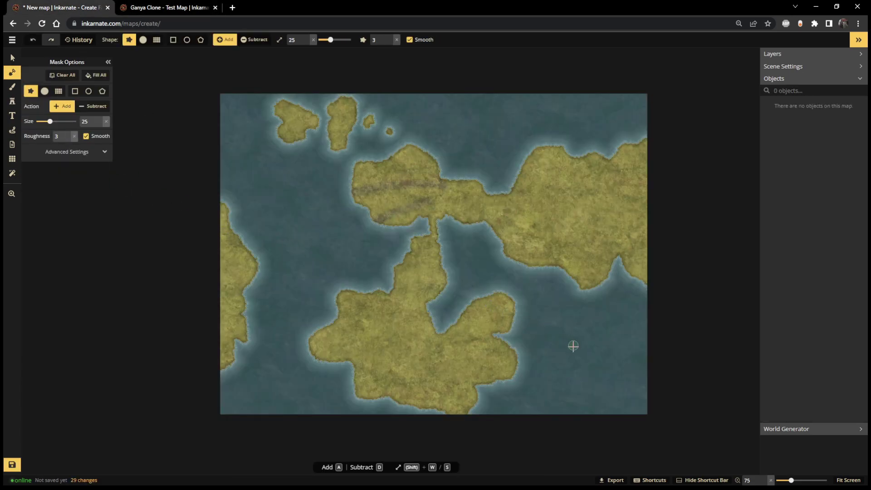
click(579, 380)
click(582, 361)
click(608, 363)
click(599, 376)
click(598, 396)
click(608, 395)
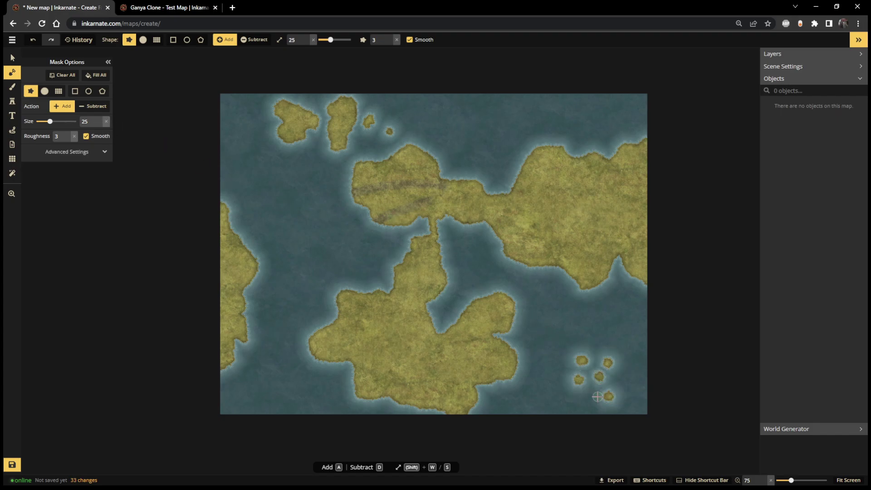
click(595, 363)
click(589, 391)
click(618, 379)
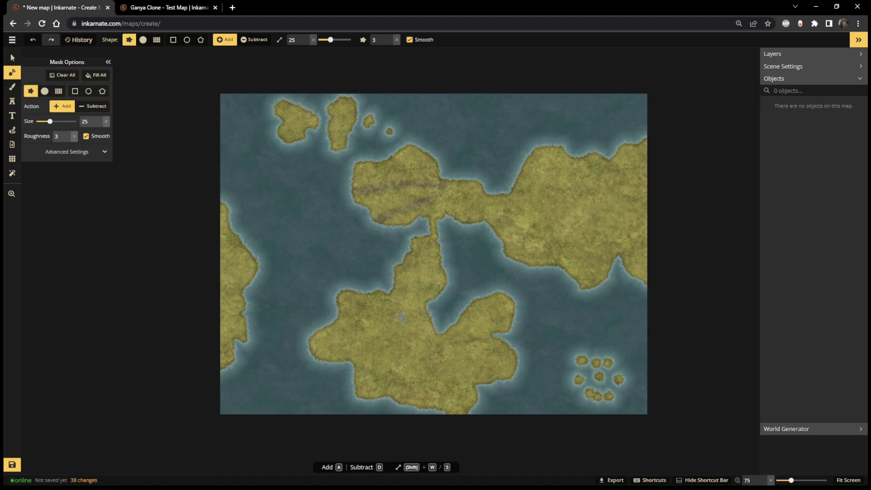
Trim the southern continent's south coast away from the map's edge with the Subtract brush at size 36
click(65, 122)
click(93, 106)
drag(65, 121, 54, 121)
mouse_move(428, 426)
mouse_down()
mouse_move(477, 406)
mouse_move(538, 440)
mouse_move(461, 451)
mouse_move(447, 434)
mouse_move(462, 428)
mouse_move(441, 414)
mouse_move(471, 415)
mouse_up()
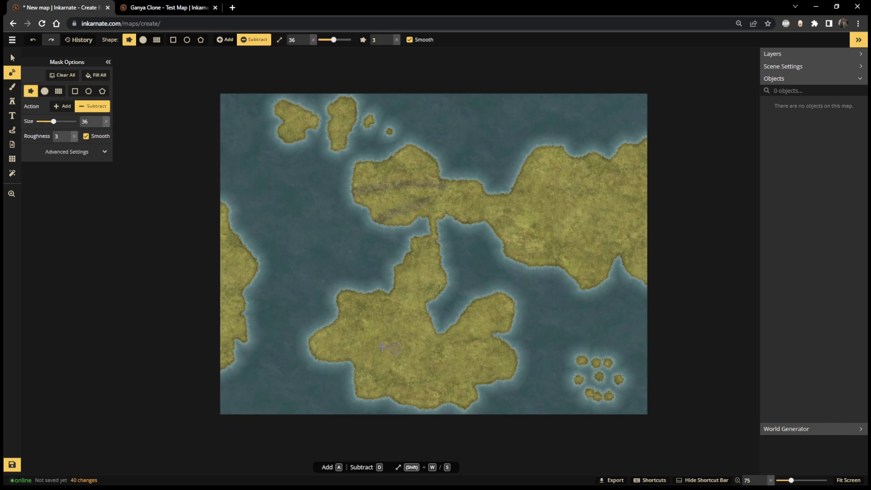
Save the map under the name "Public Map"
click(12, 466)
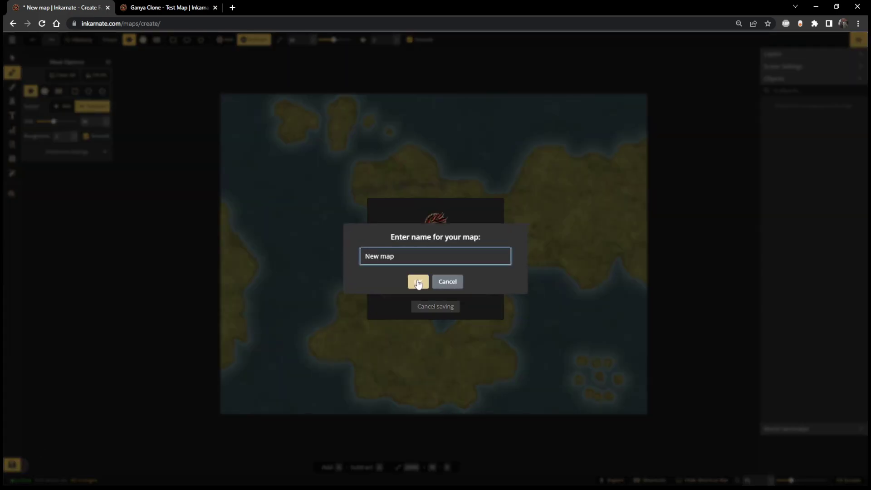
drag(396, 256, 346, 262)
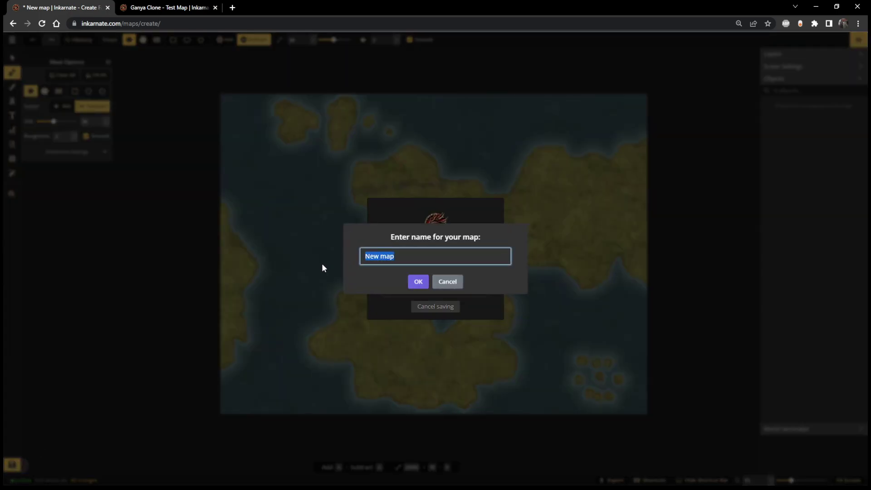
text(Public Map)
click(417, 281)
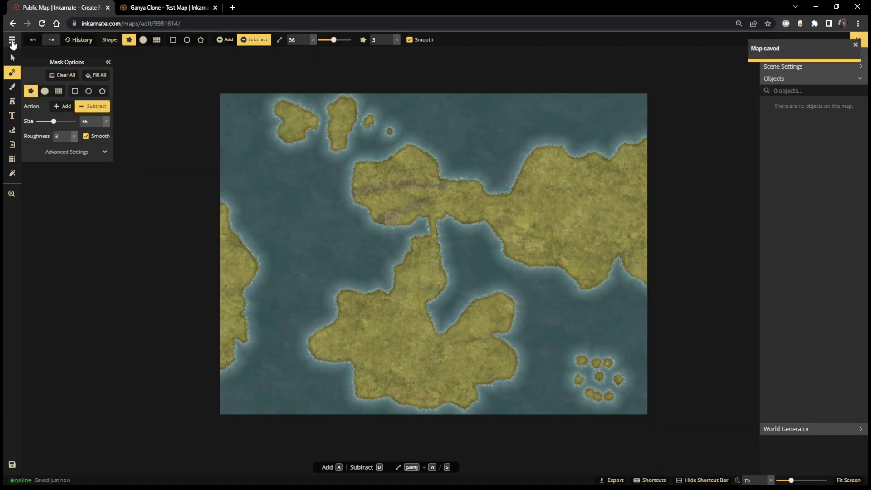
View the map's title and description editor and close it without saving
click(13, 39)
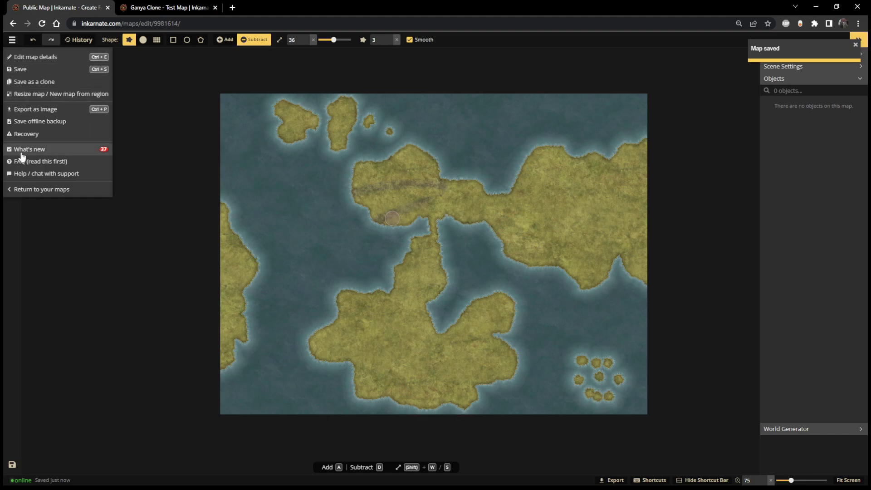
click(35, 57)
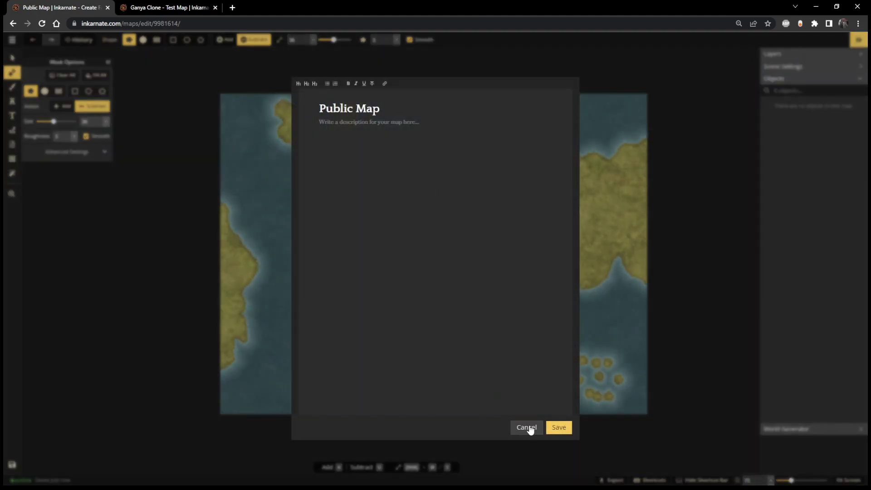
click(526, 427)
Return to the map library and reopen Public Map at Ultra (4K) resolution
click(12, 40)
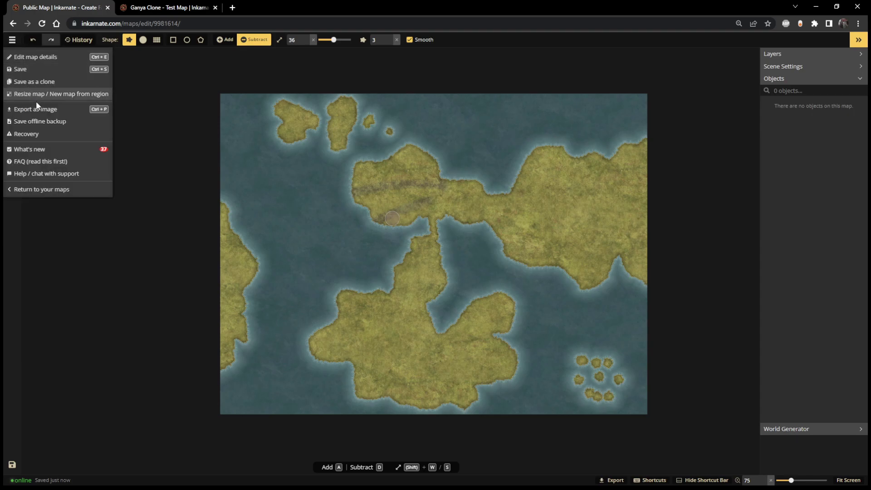
click(42, 189)
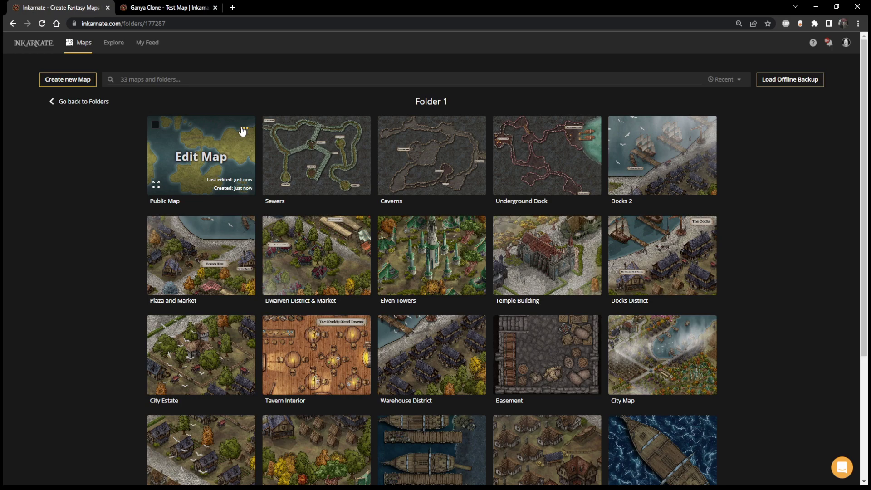
click(245, 128)
click(253, 154)
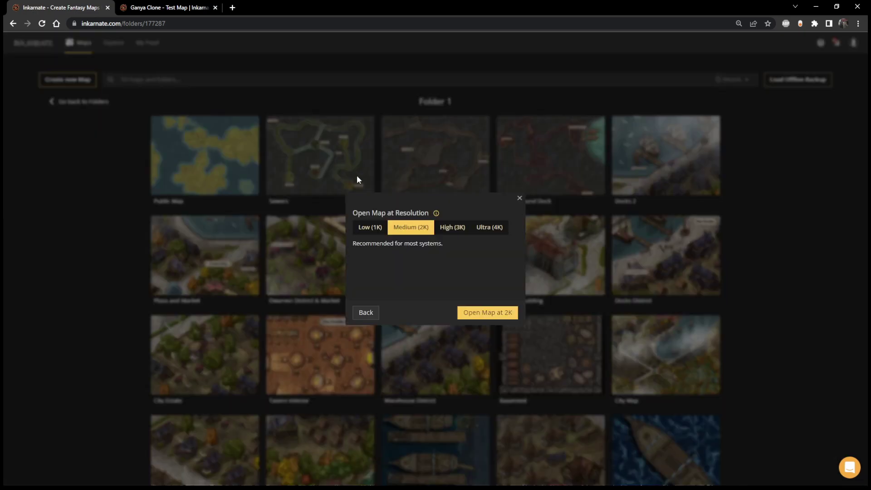
click(495, 229)
click(483, 313)
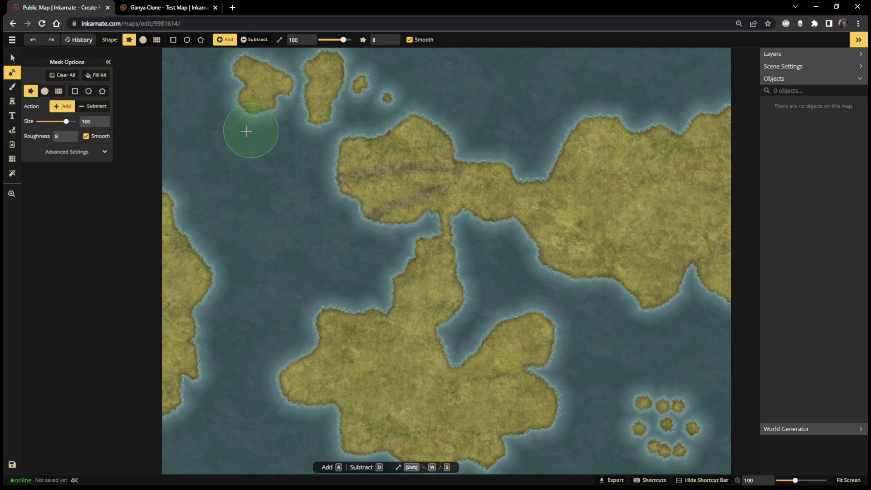
scroll(254, 136, down, 2)
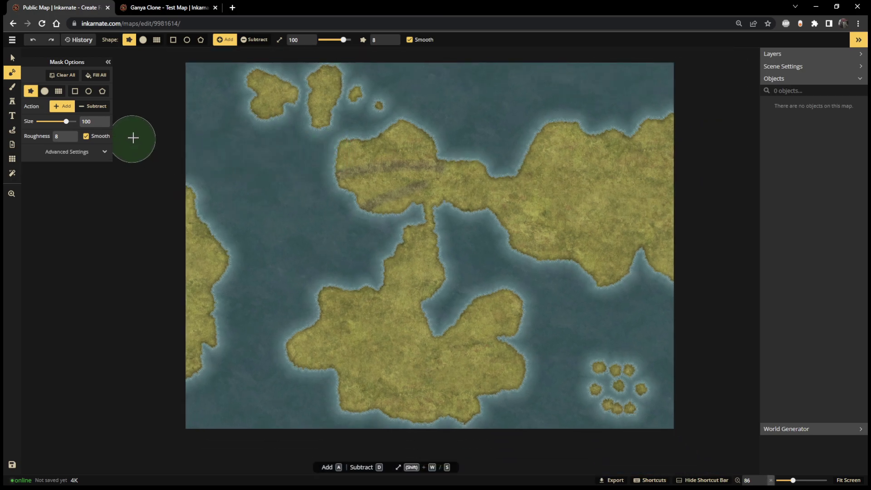
Examine the Ganya clone's coastline detail, and set the Add mask brush to size 1 on Public Map
click(153, 9)
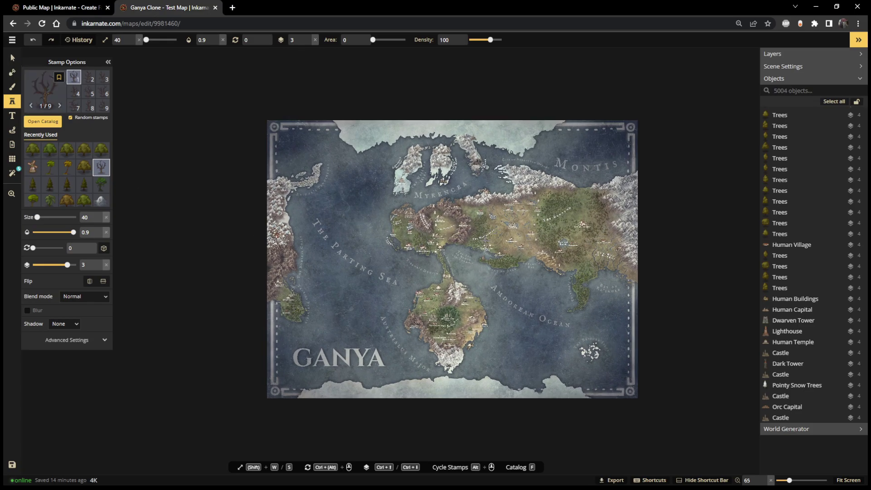
scroll(485, 245, up, 3)
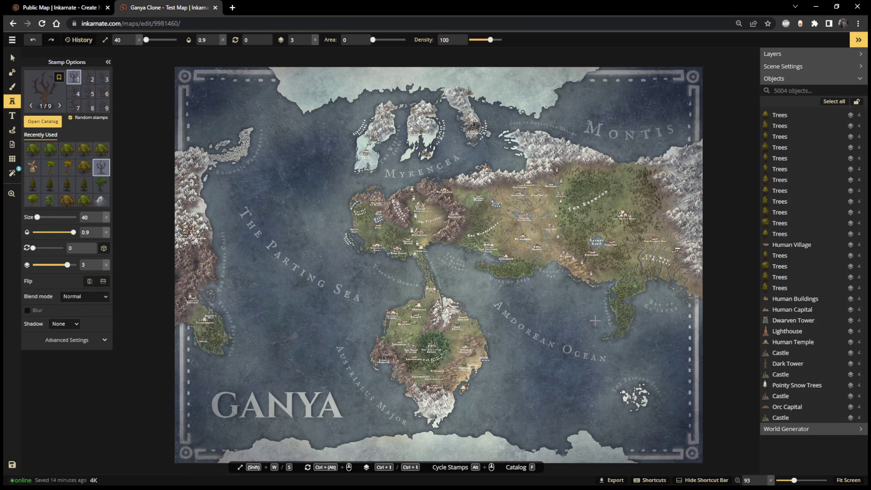
scroll(594, 320, up, 8)
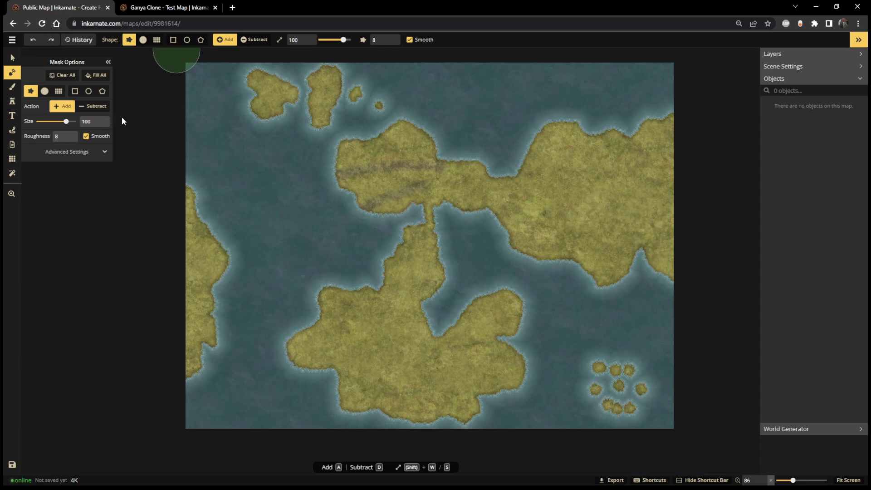
scroll(512, 245, up, 4)
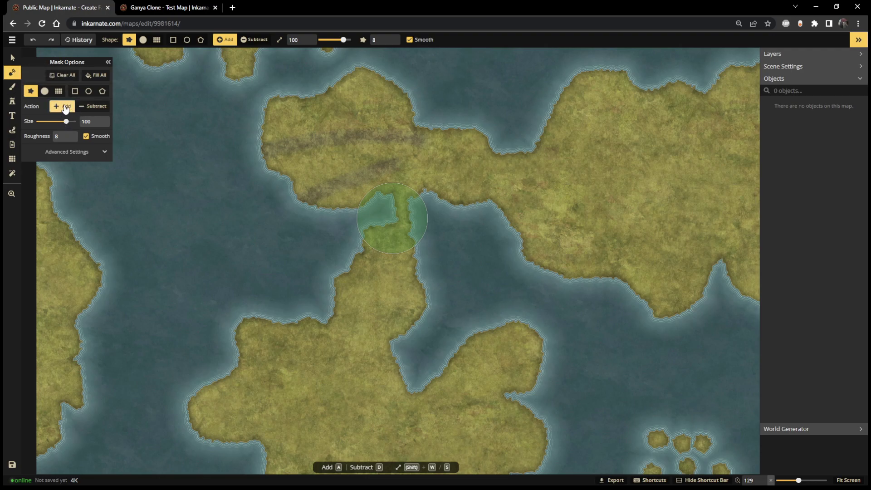
drag(66, 121, 14, 130)
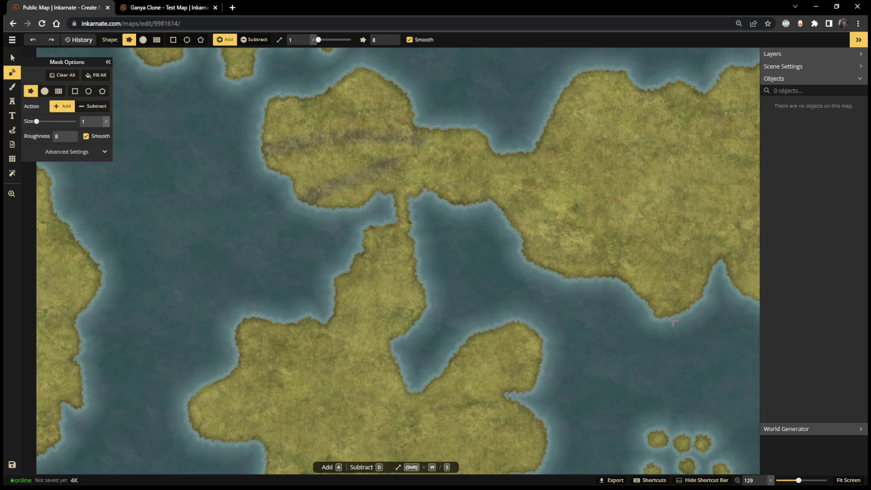
Extend the eastern continent's southern tip into a long peninsula, outlining it with the Add brush at size 1, roughness 3, and filling it at size 19
scroll(676, 310, down, 3)
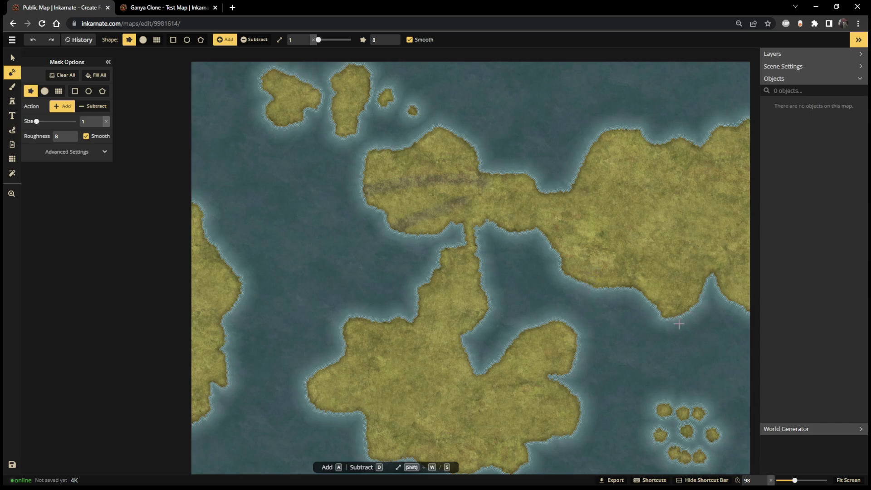
scroll(679, 323, up, 6)
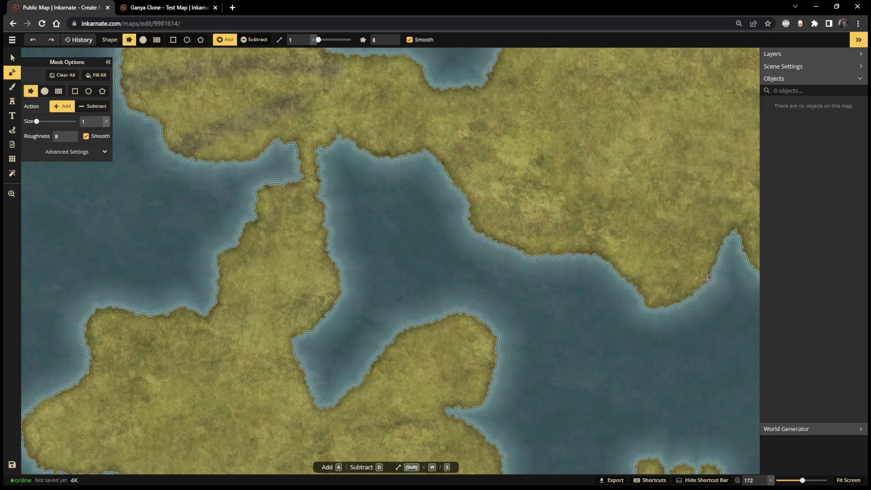
drag(695, 293, 685, 336)
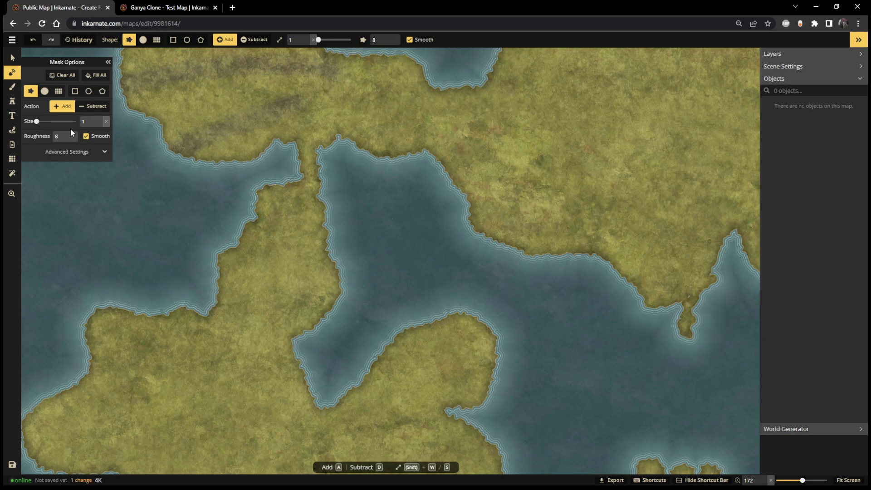
double_click(69, 140)
mouse_move(693, 296)
mouse_down()
mouse_move(688, 372)
mouse_move(670, 372)
mouse_move(643, 407)
mouse_move(638, 386)
mouse_move(620, 374)
mouse_move(643, 342)
mouse_move(620, 271)
mouse_up()
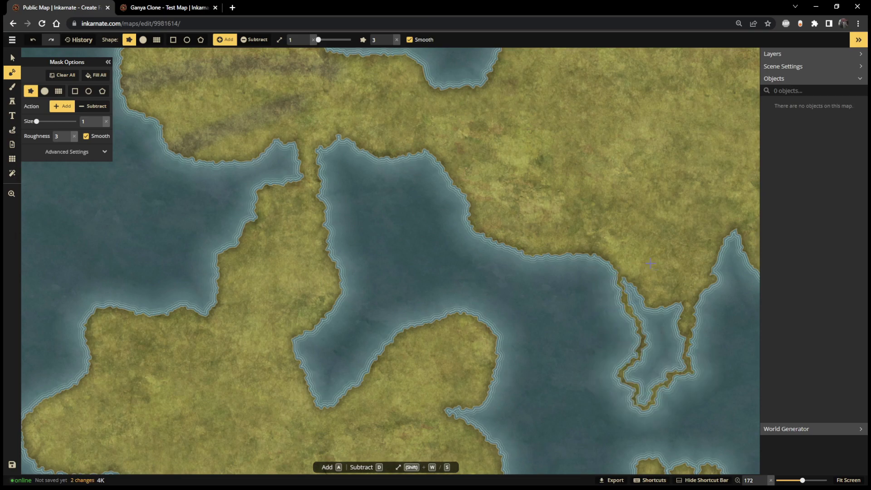
drag(37, 121, 47, 121)
mouse_move(627, 278)
mouse_down()
mouse_move(652, 325)
mouse_move(675, 307)
mouse_move(674, 317)
mouse_move(635, 304)
mouse_move(651, 338)
mouse_move(647, 329)
mouse_move(673, 329)
mouse_move(679, 348)
mouse_move(677, 368)
mouse_move(655, 339)
mouse_move(651, 351)
mouse_move(671, 345)
mouse_move(626, 375)
mouse_move(642, 376)
mouse_move(656, 361)
mouse_move(652, 372)
mouse_move(663, 374)
mouse_move(635, 401)
mouse_up()
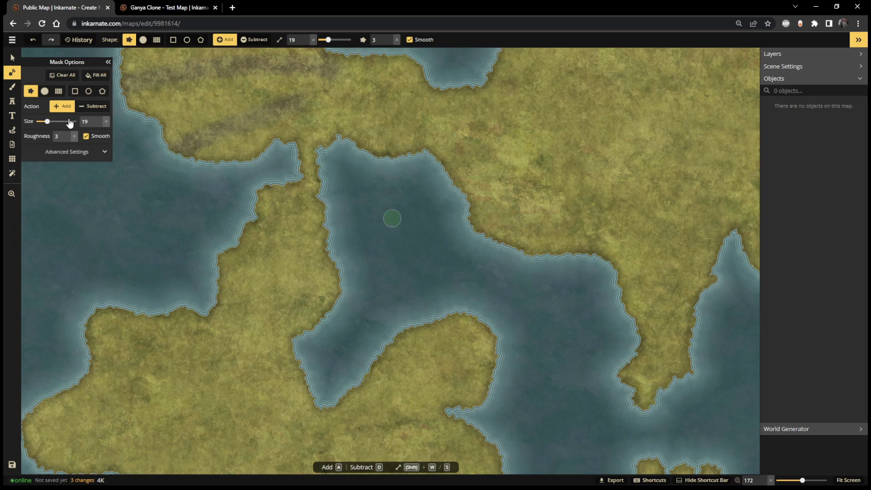
Cut thin channels along the new peninsula's east coast with the round Subtract brush at size 1 to split off small islets
drag(47, 122, 28, 121)
click(92, 107)
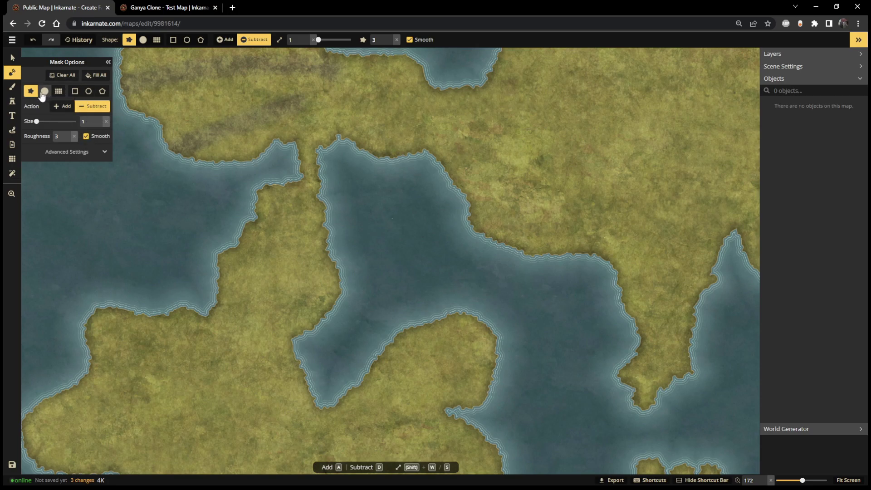
click(44, 92)
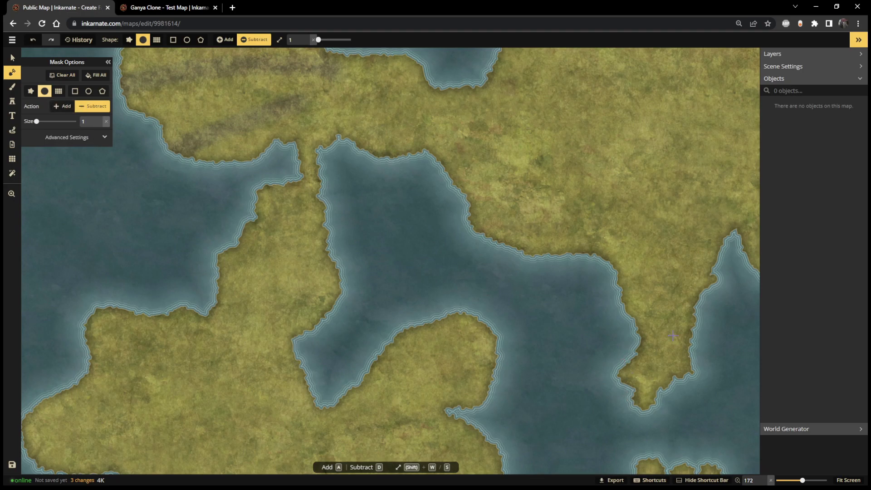
scroll(674, 333, up, 5)
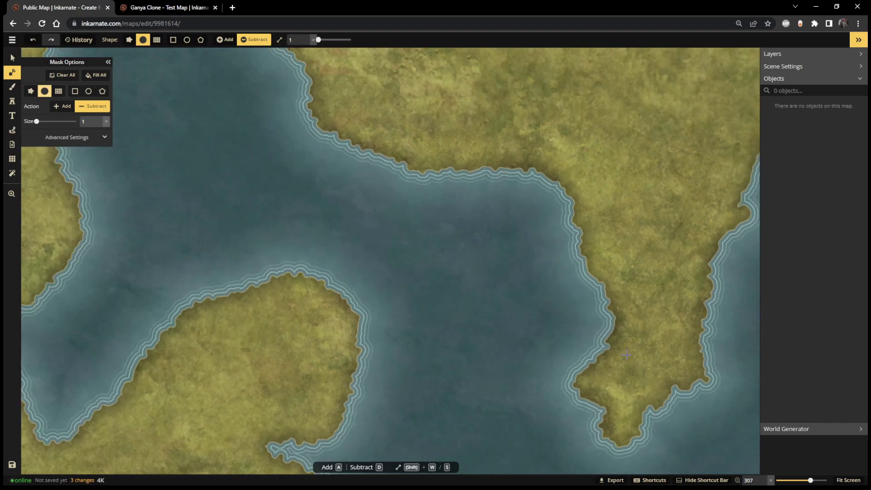
drag(685, 391, 552, 294)
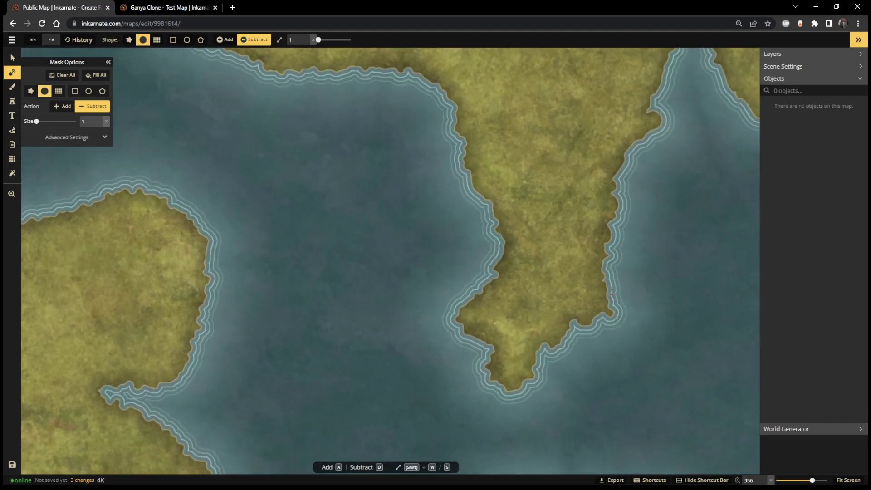
mouse_move(606, 284)
mouse_down()
mouse_move(596, 271)
mouse_move(606, 230)
mouse_up()
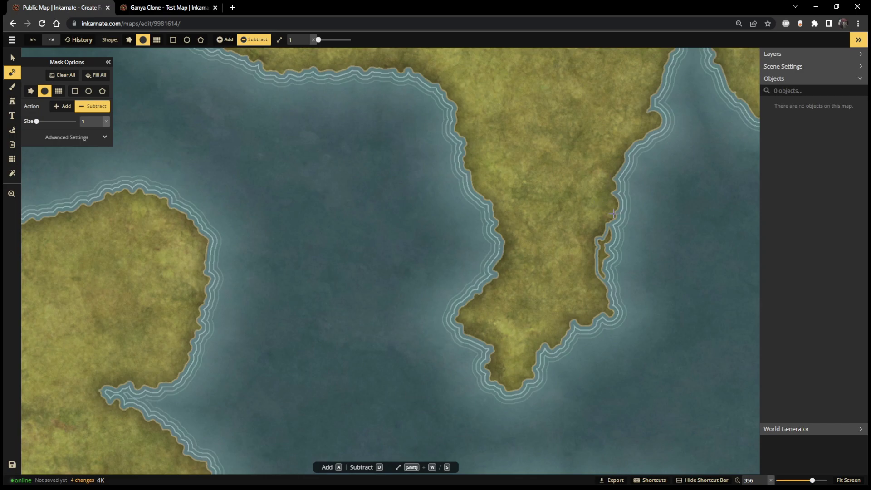
mouse_move(611, 215)
mouse_down()
mouse_move(622, 198)
mouse_move(611, 203)
mouse_move(602, 194)
mouse_move(625, 163)
mouse_up()
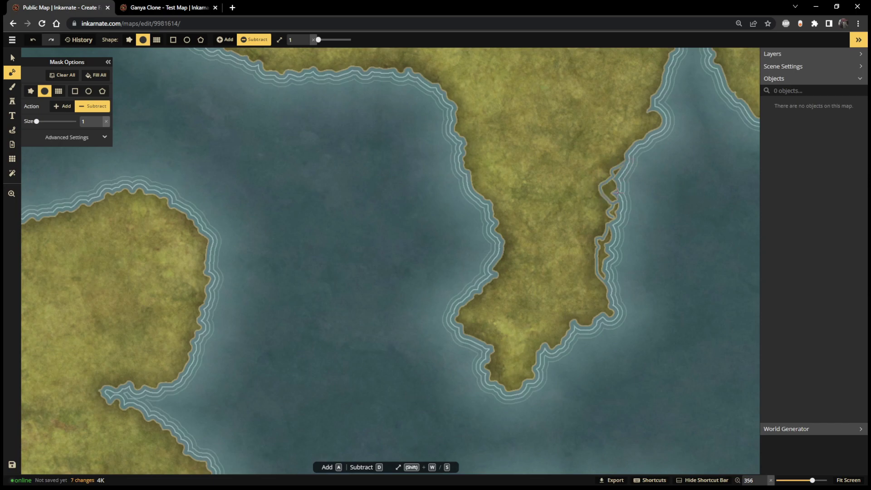
mouse_move(610, 285)
mouse_down()
mouse_move(597, 301)
mouse_move(602, 330)
mouse_up()
Check the Ganya clone's broken coastline and carve further thin channels near the lower and upper ends of the peninsula's east coast
click(172, 8)
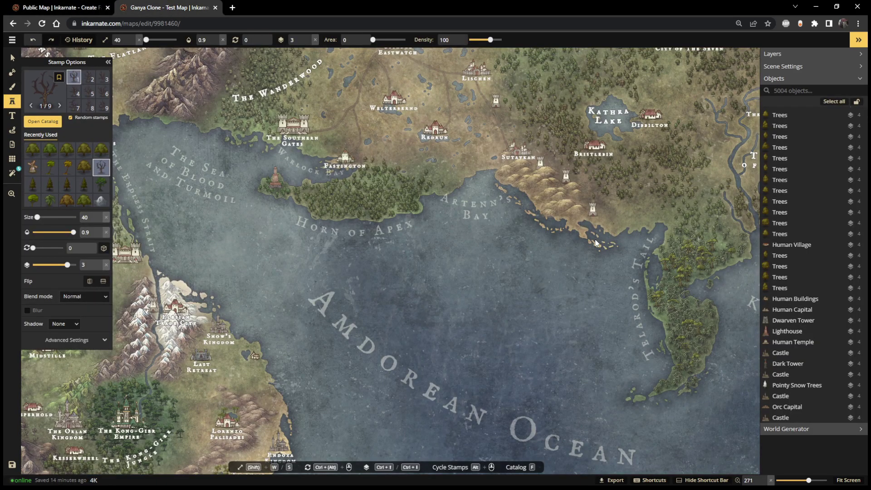
click(86, 11)
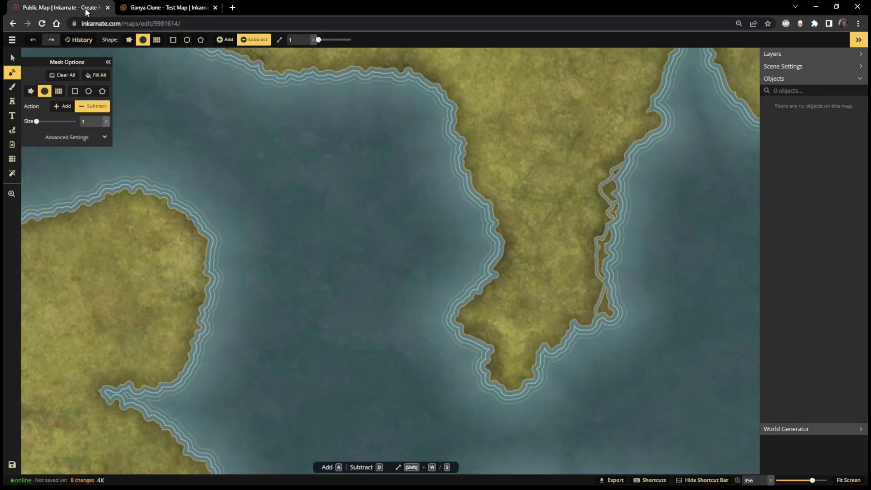
mouse_move(601, 328)
mouse_down()
mouse_move(590, 305)
mouse_move(608, 283)
mouse_up()
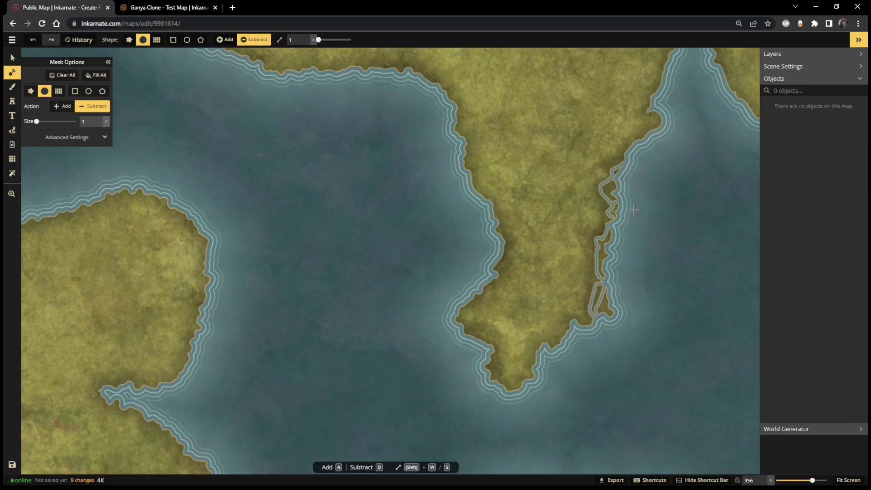
drag(620, 152, 599, 190)
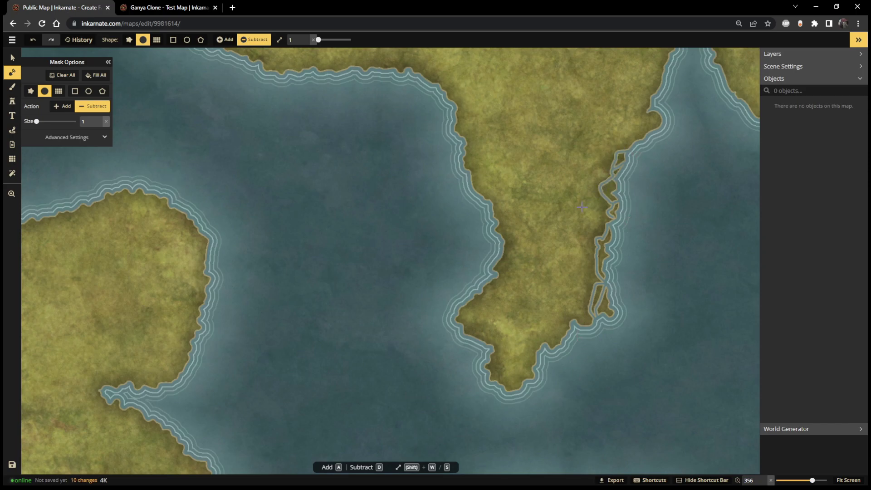
Compare with the Ganya clone, set the Subtract brush to size 4, and widen the middle channels with an inlet into the peninsula's east coast
click(176, 10)
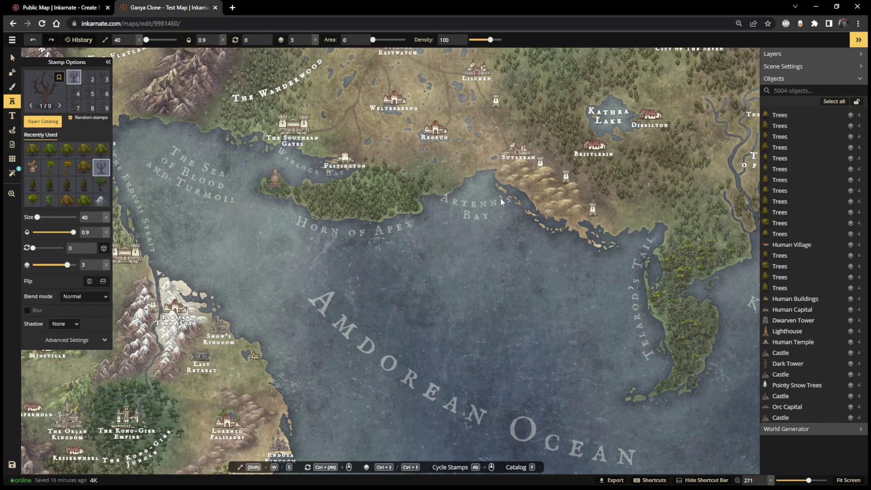
click(94, 12)
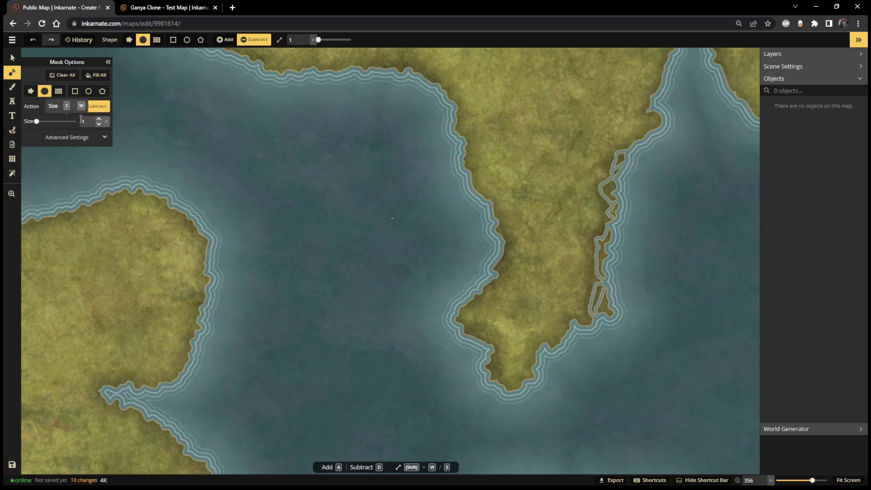
click(98, 119)
click(97, 119)
click(97, 119)
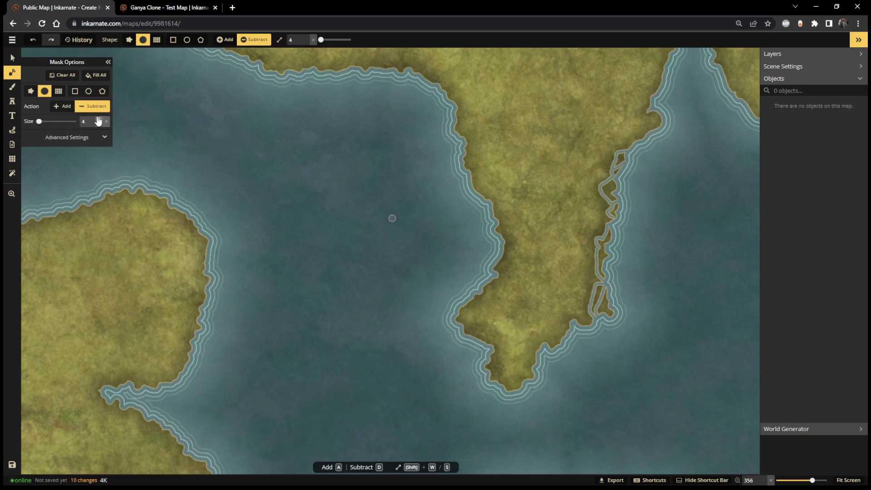
mouse_move(606, 284)
mouse_down()
mouse_move(591, 253)
mouse_move(604, 224)
mouse_up()
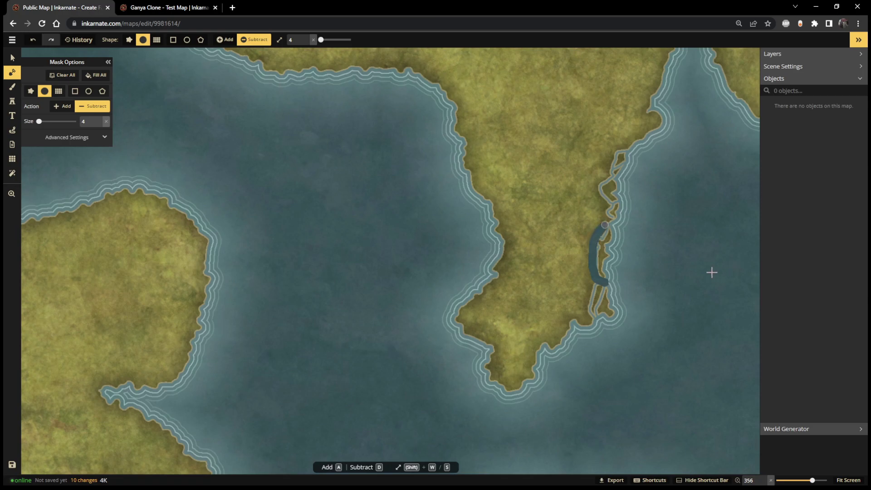
drag(608, 221, 607, 207)
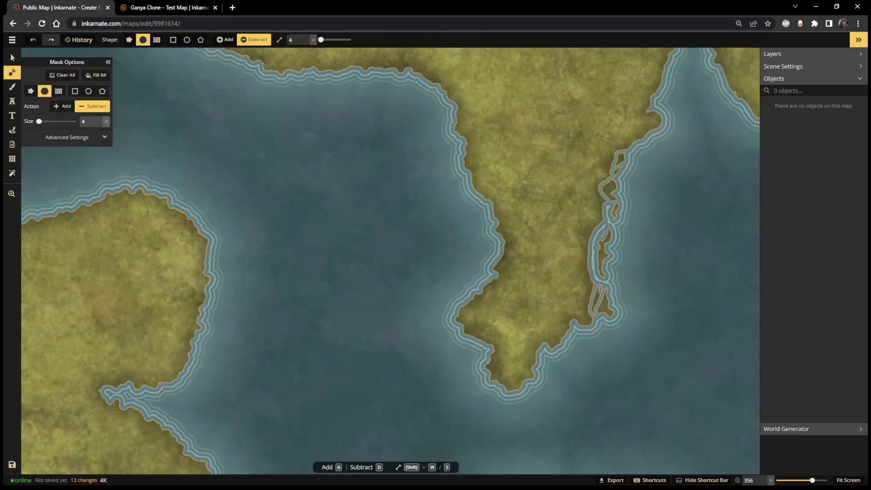
mouse_move(586, 254)
mouse_down()
mouse_move(576, 286)
mouse_move(587, 280)
mouse_move(618, 291)
mouse_move(589, 274)
mouse_move(581, 277)
mouse_move(611, 284)
mouse_move(570, 279)
mouse_move(588, 261)
mouse_move(578, 278)
mouse_move(616, 272)
mouse_up()
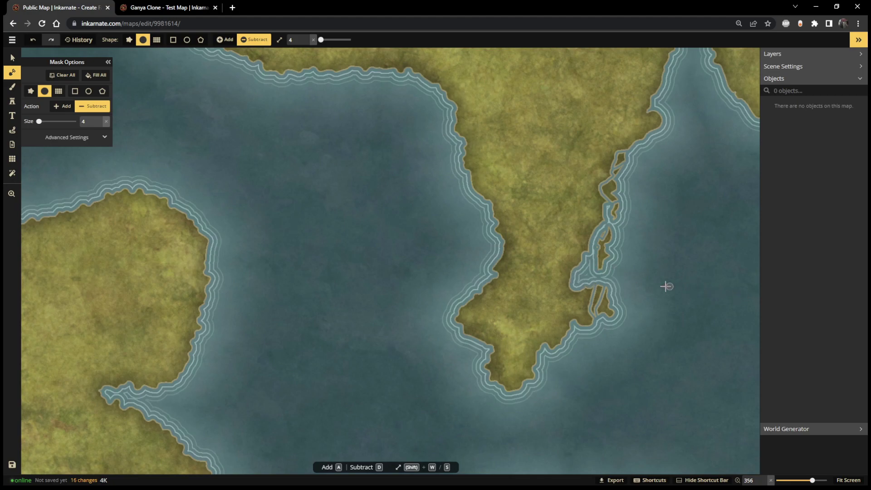
Review the Ganya clone's coast and cut a small jagged inlet beside the islets at the peninsula's southeast corner
click(211, 10)
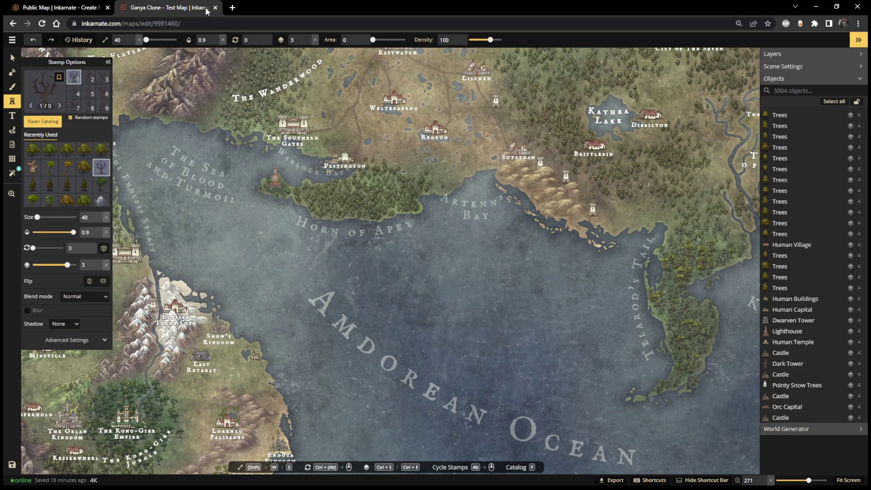
click(50, 8)
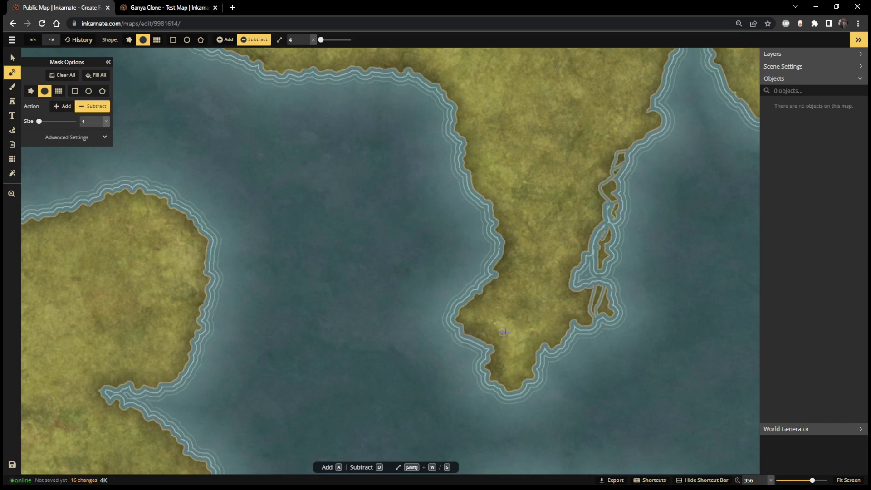
drag(592, 321, 593, 313)
click(589, 311)
mouse_move(588, 310)
mouse_down()
mouse_move(578, 306)
mouse_move(585, 317)
mouse_up()
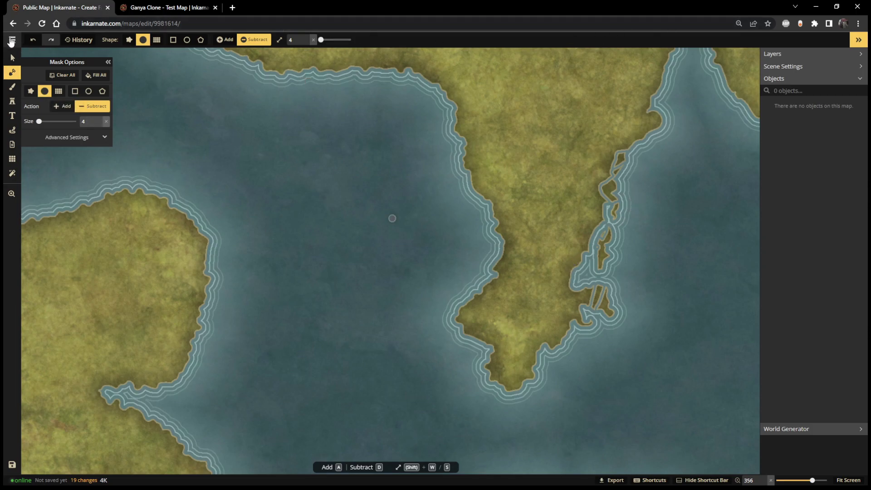
click(12, 41)
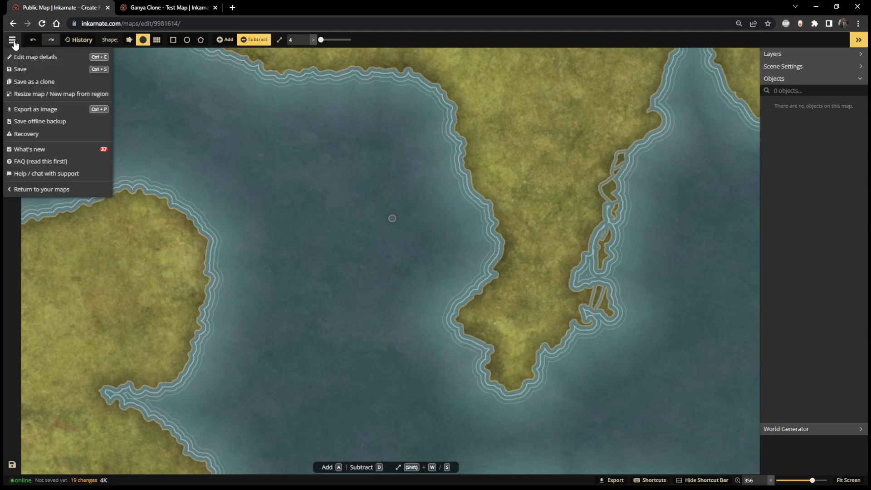
click(14, 41)
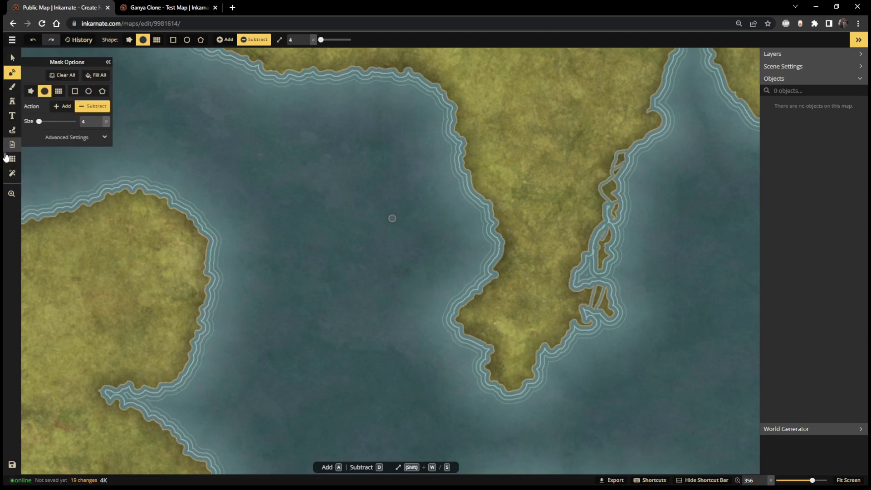
click(12, 176)
click(12, 159)
click(10, 144)
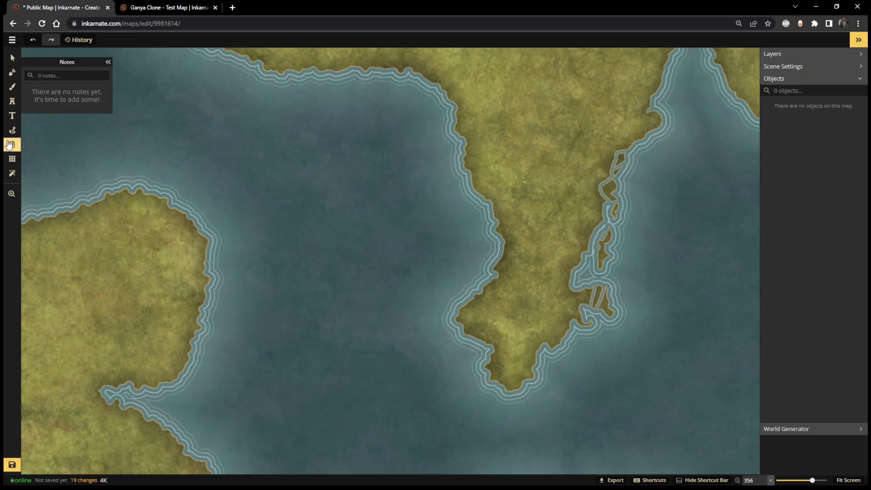
click(15, 132)
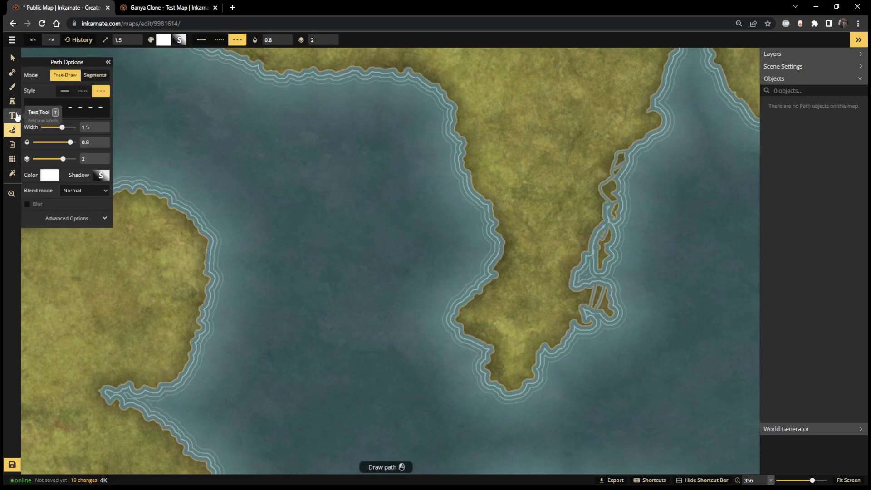
click(12, 114)
click(13, 102)
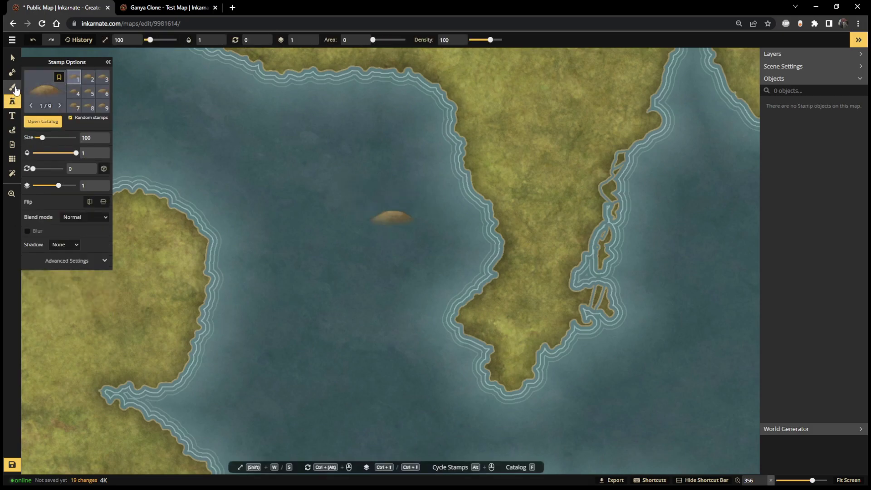
click(12, 84)
click(13, 72)
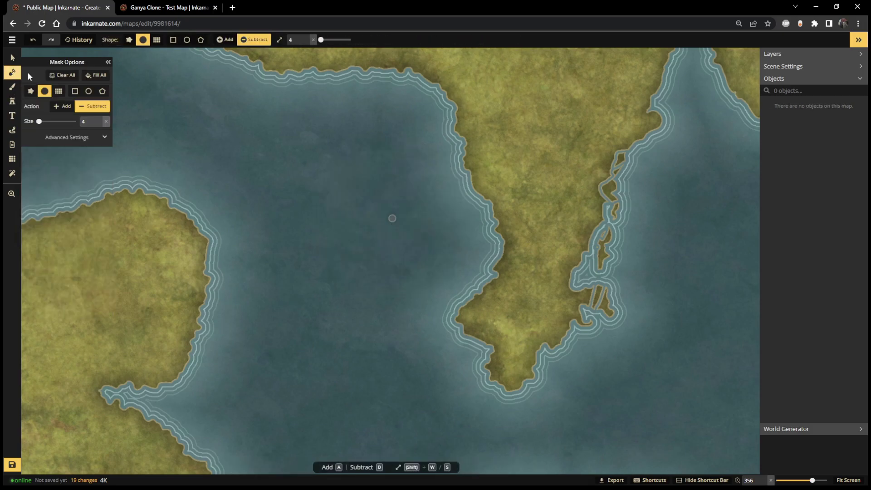
Open the mask's advanced settings and compare the coastline with the Ripples Effect off and on, leaving it enabled
click(78, 139)
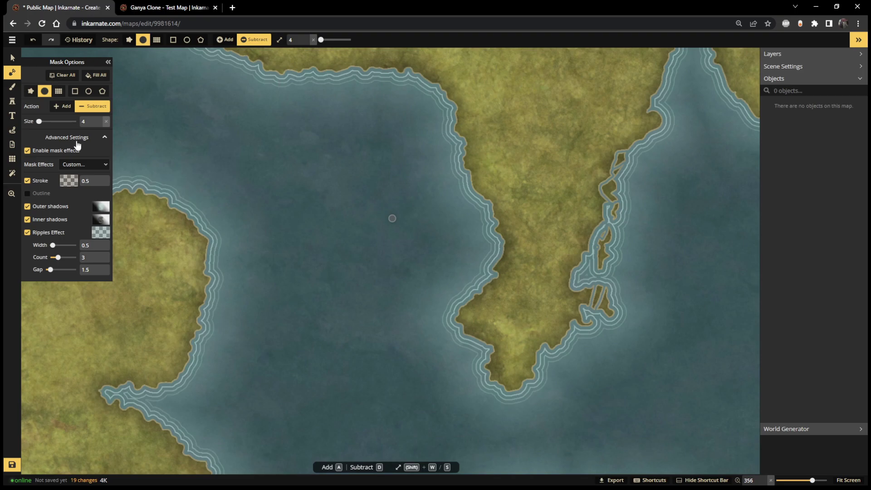
click(27, 233)
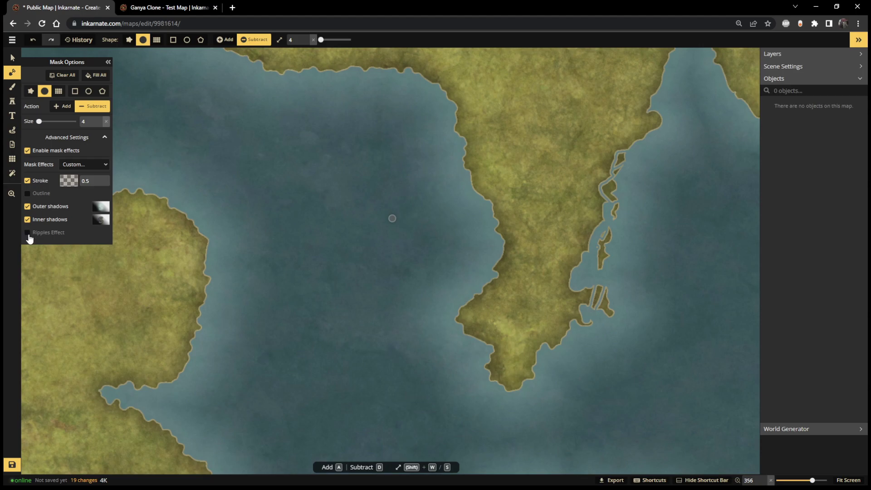
click(26, 233)
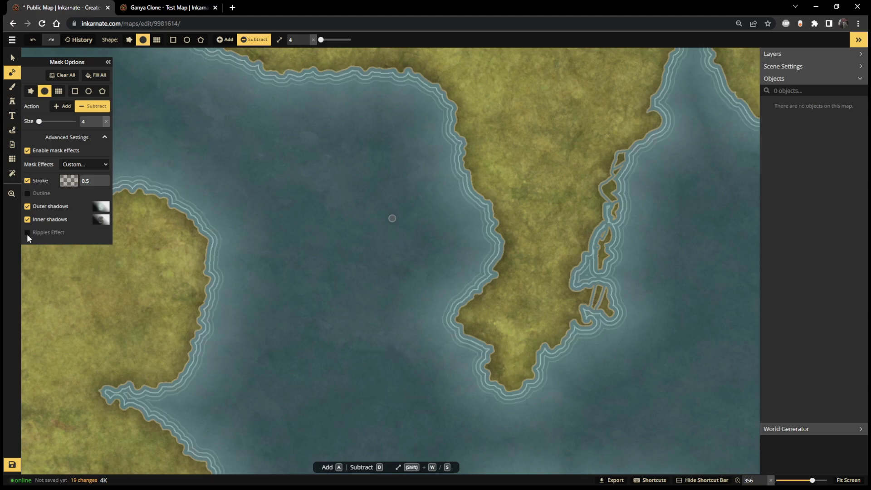
click(27, 233)
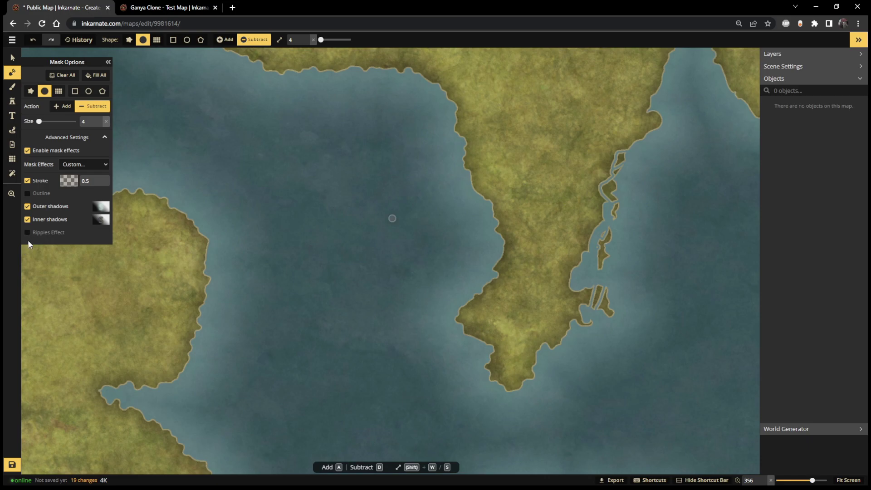
click(28, 234)
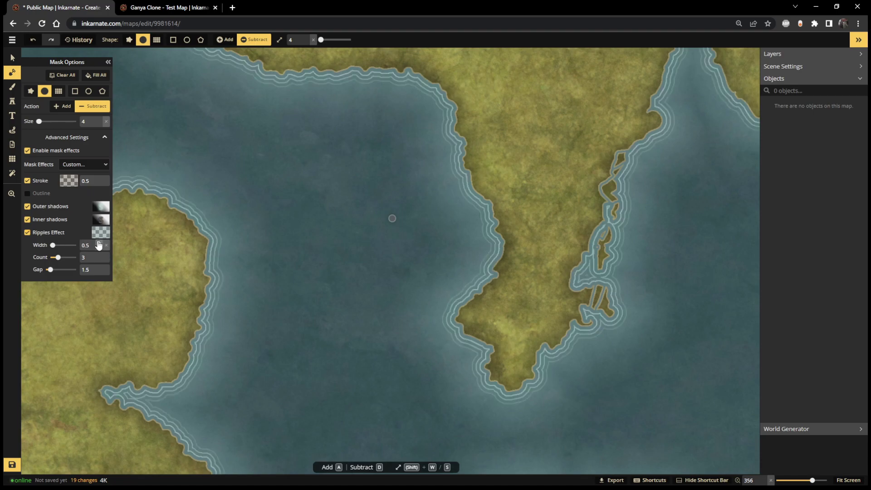
Turn off the mask's Ripples Effect and compare the coastline with the Ganya clone
click(27, 233)
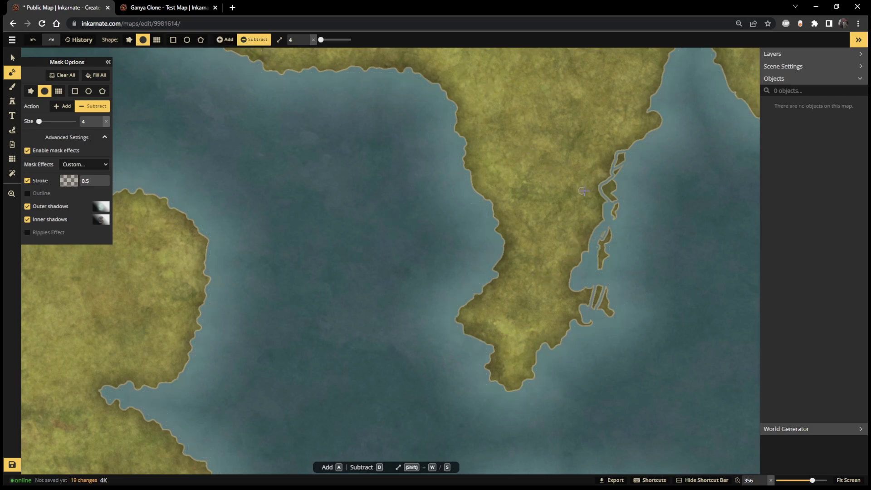
click(154, 8)
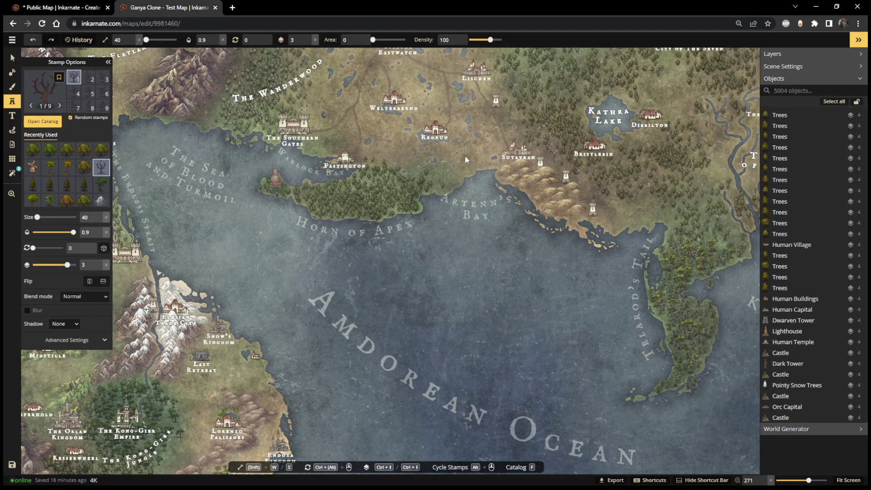
click(44, 9)
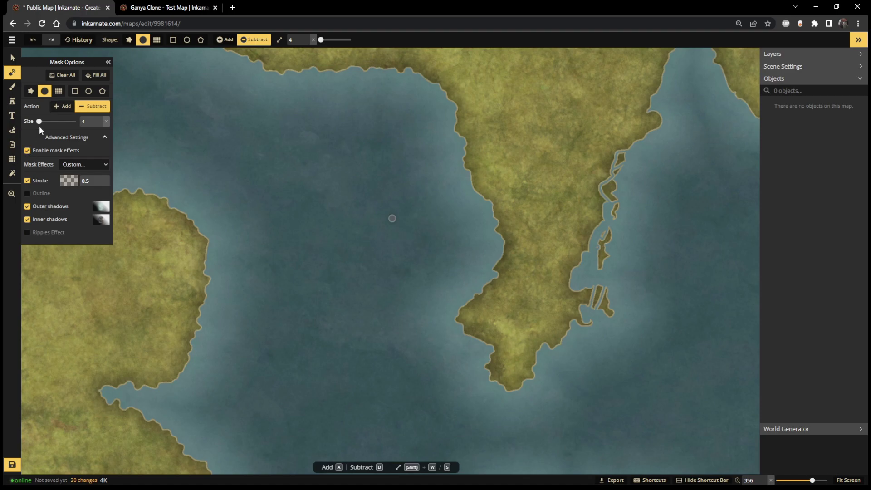
Widen and roughen the channels between the peninsula's east coast and its islets with the rough Subtract brush at size 4
click(31, 91)
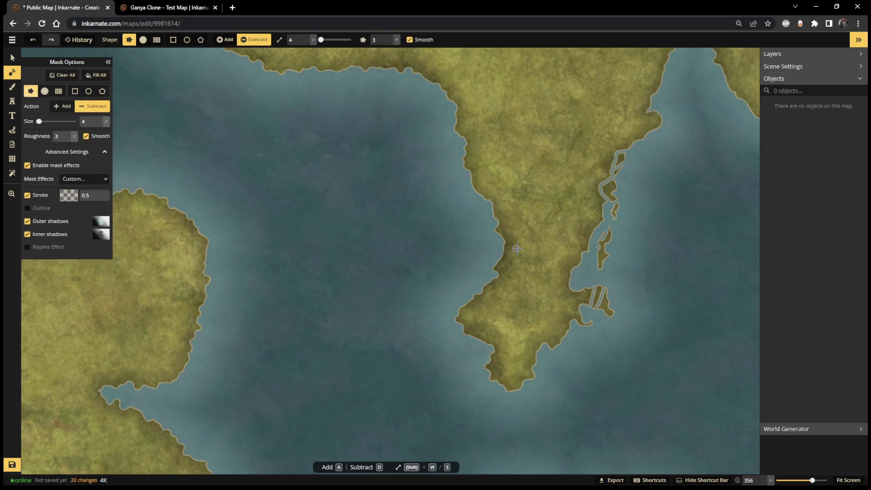
drag(589, 250, 597, 195)
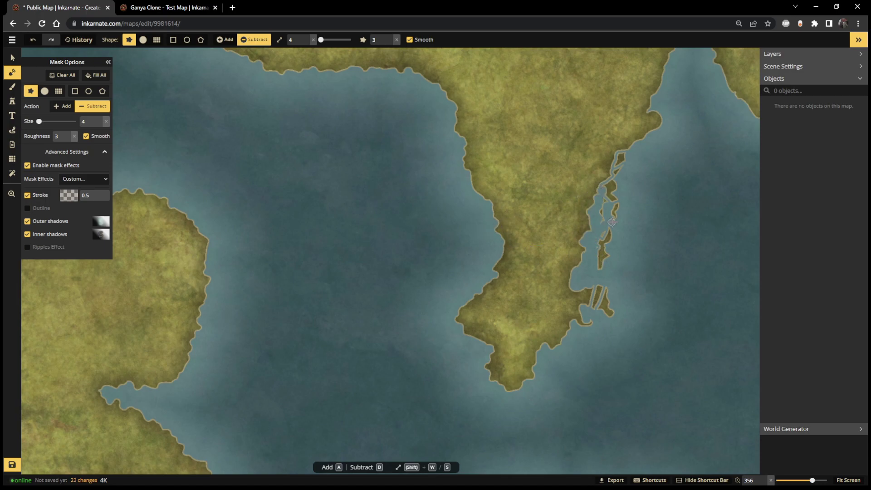
mouse_move(607, 192)
mouse_down()
mouse_move(599, 221)
mouse_move(600, 209)
mouse_move(615, 235)
mouse_move(592, 240)
mouse_up()
drag(609, 161, 601, 180)
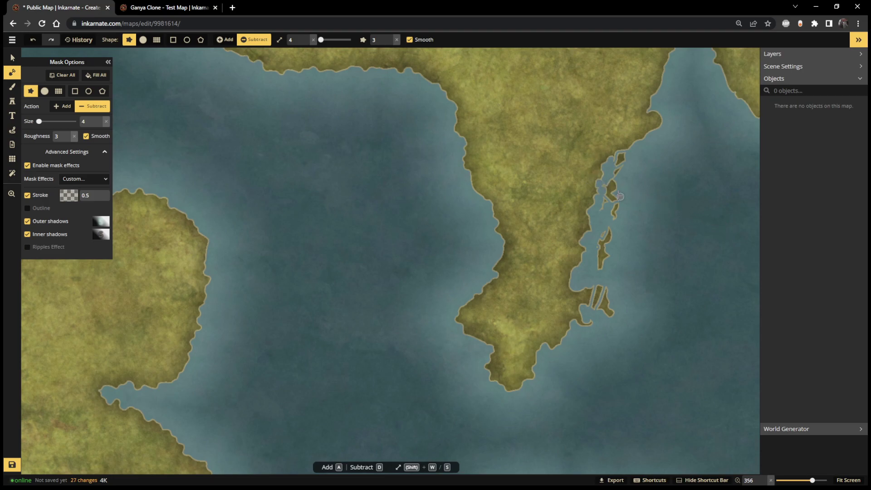
click(603, 188)
click(603, 184)
mouse_move(632, 185)
mouse_down()
mouse_move(616, 181)
mouse_move(601, 193)
mouse_up()
Check the Ganya clone, then carve a winding channel into the peninsula's west coast with the round Subtract brush at size 1
click(174, 9)
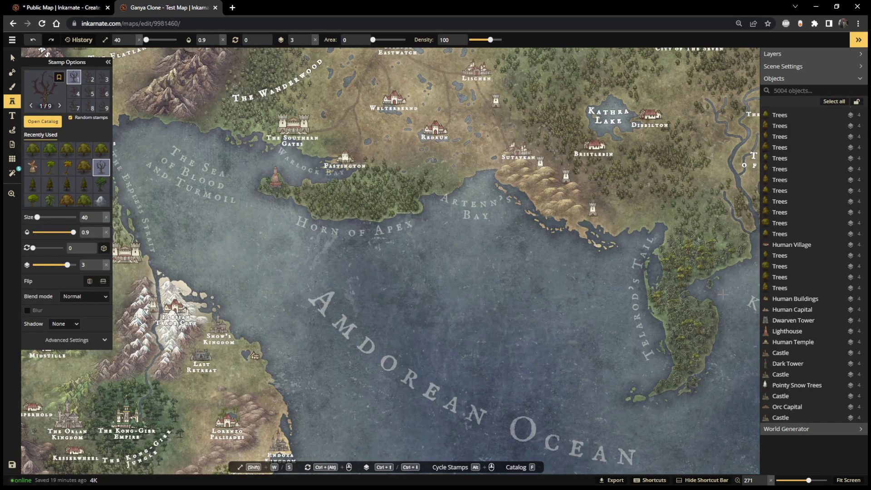
click(83, 8)
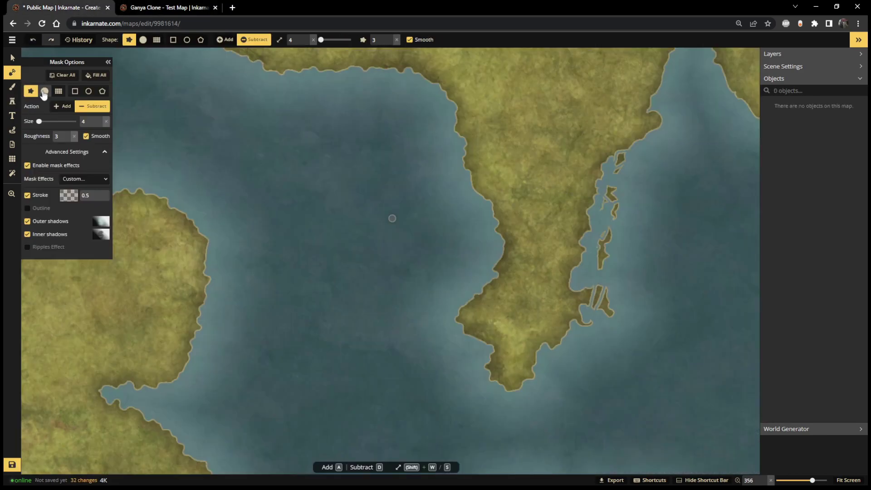
click(44, 90)
drag(39, 121, 36, 122)
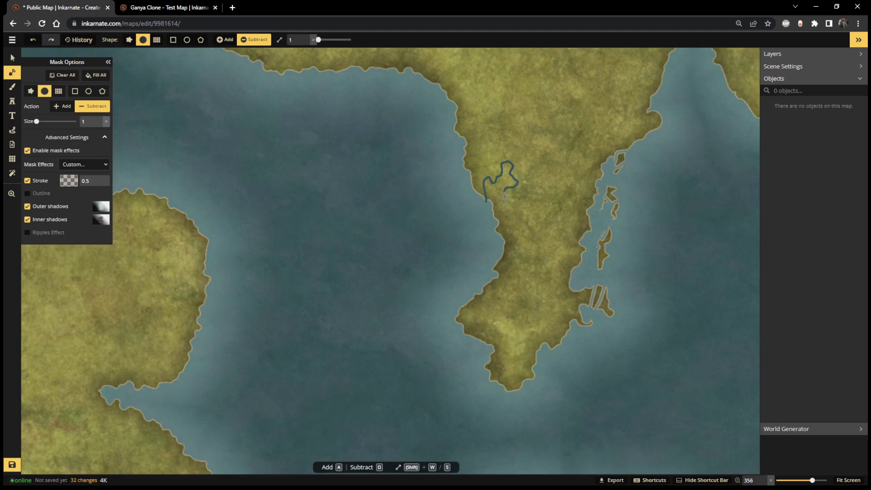
drag(503, 215, 498, 239)
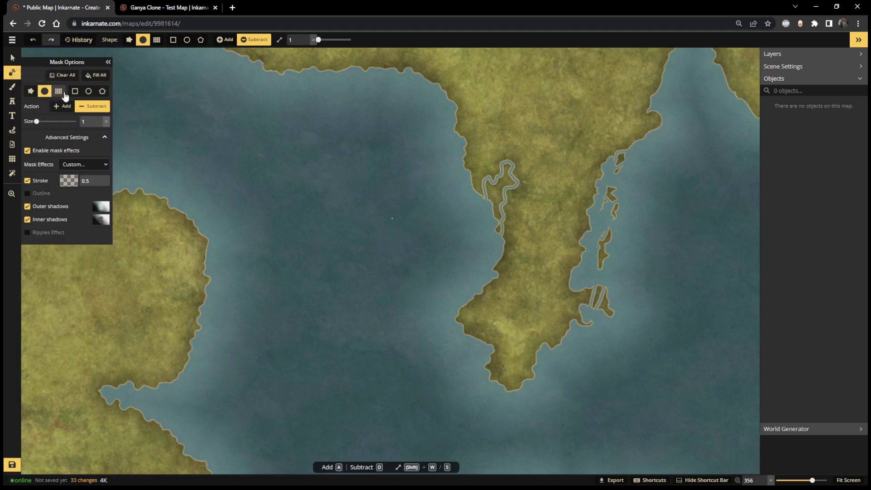
Set the round Subtract brush to size 5 and clear the land inside the winding channel to form a west-coast bay
drag(36, 121, 40, 121)
mouse_move(493, 223)
mouse_down()
mouse_move(496, 235)
mouse_move(507, 167)
mouse_move(487, 187)
mouse_move(491, 207)
mouse_move(476, 229)
mouse_up()
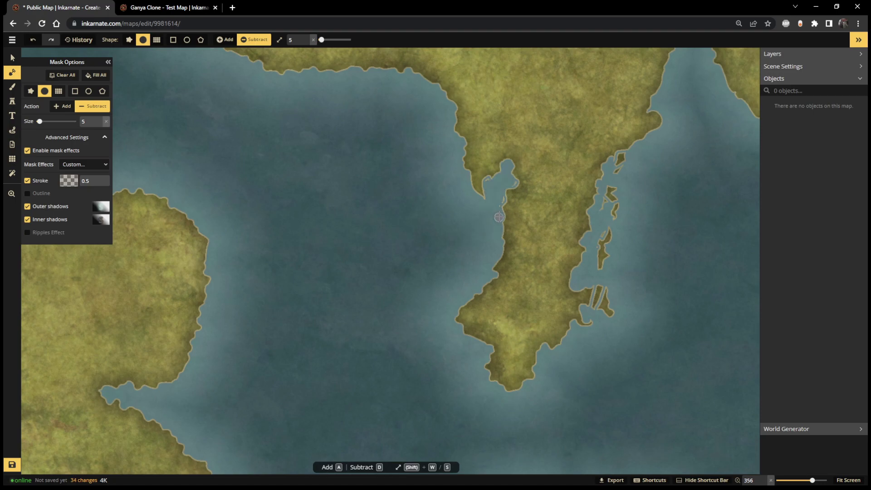
mouse_move(485, 176)
mouse_down()
mouse_move(506, 196)
mouse_move(519, 192)
mouse_move(514, 184)
mouse_move(510, 199)
mouse_move(501, 199)
mouse_move(504, 184)
mouse_move(498, 207)
mouse_move(499, 172)
mouse_up()
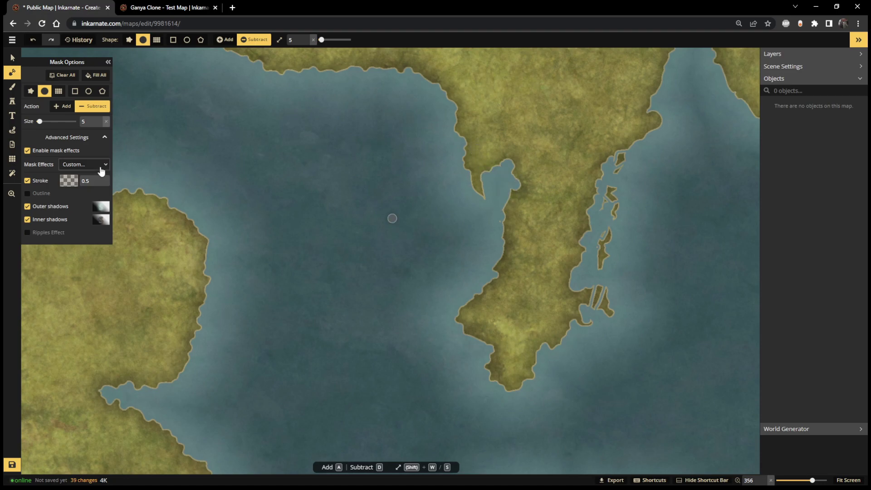
Add ragged land around the west bay's shores with the rough Add brush at size 1, lengthening its spit southward
click(30, 91)
click(59, 108)
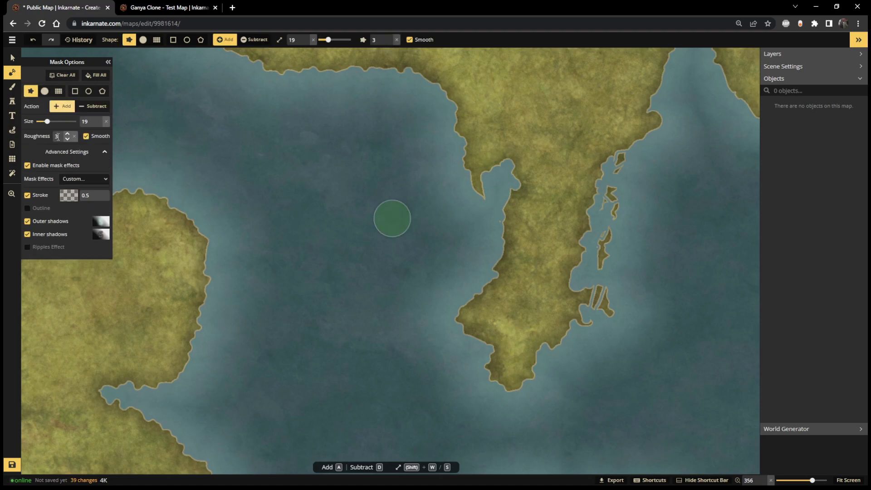
drag(47, 121, 37, 121)
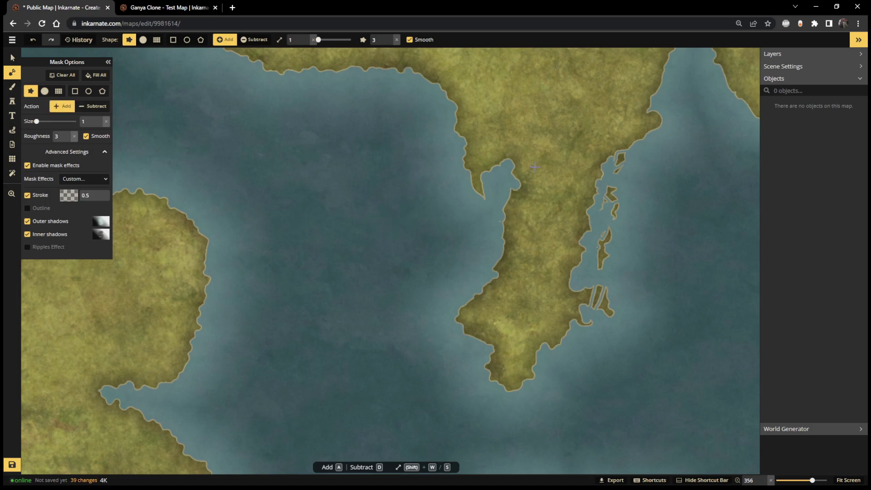
mouse_move(480, 171)
mouse_down()
mouse_move(502, 156)
mouse_move(495, 165)
mouse_move(519, 177)
mouse_up()
click(517, 186)
drag(475, 173, 478, 185)
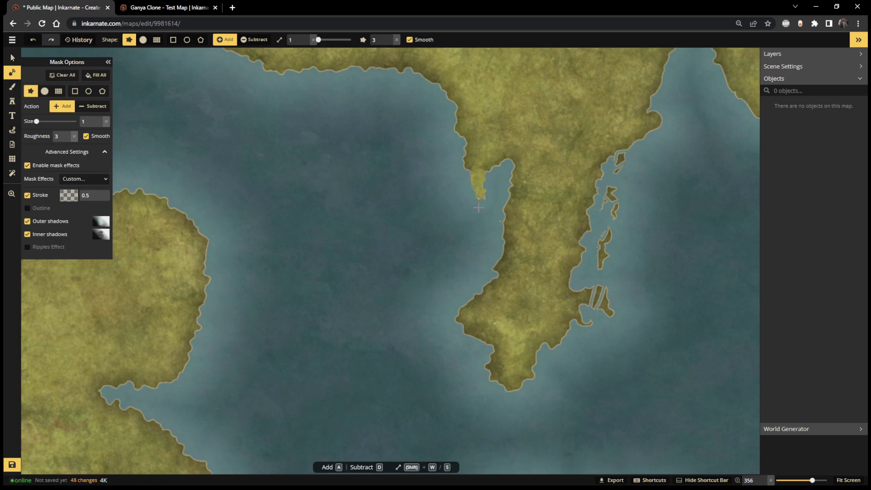
click(476, 205)
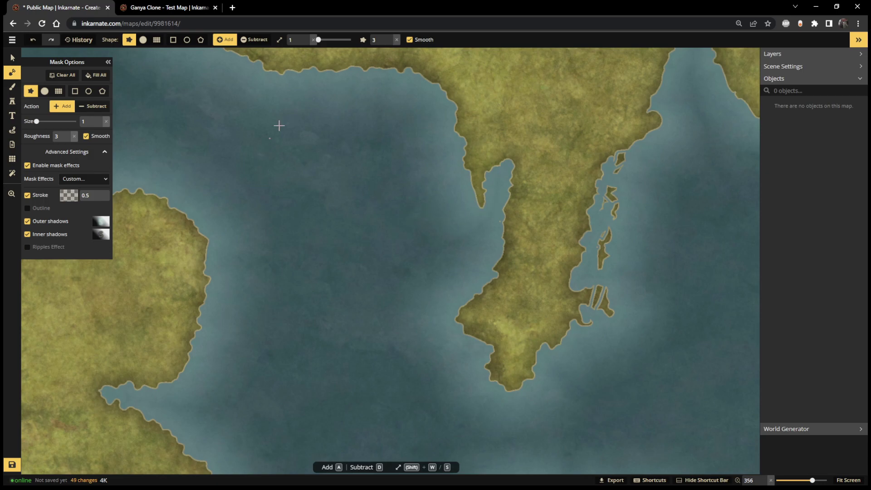
Compare with the Ganya clone and extend the west spit southwest into a curved, hooked tip
click(170, 7)
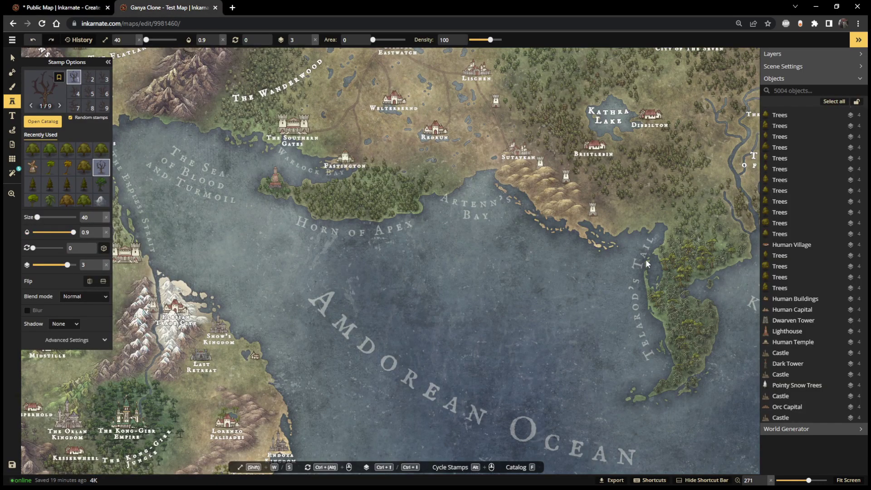
click(89, 13)
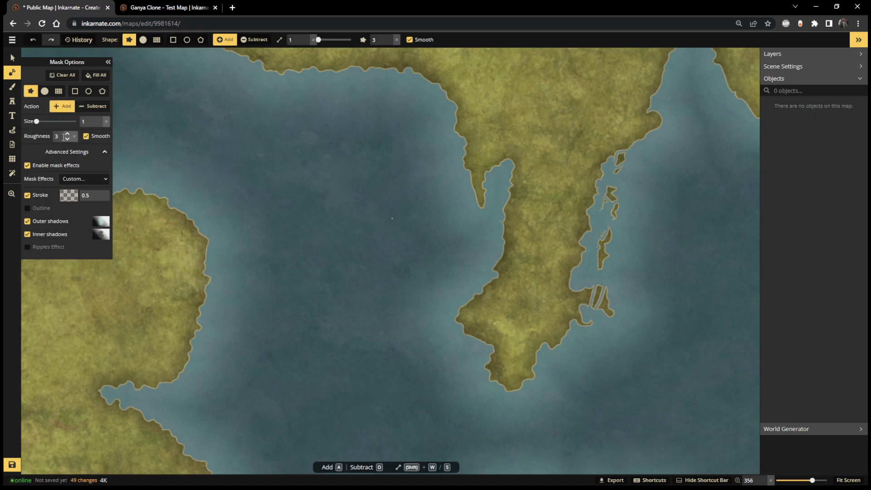
click(471, 218)
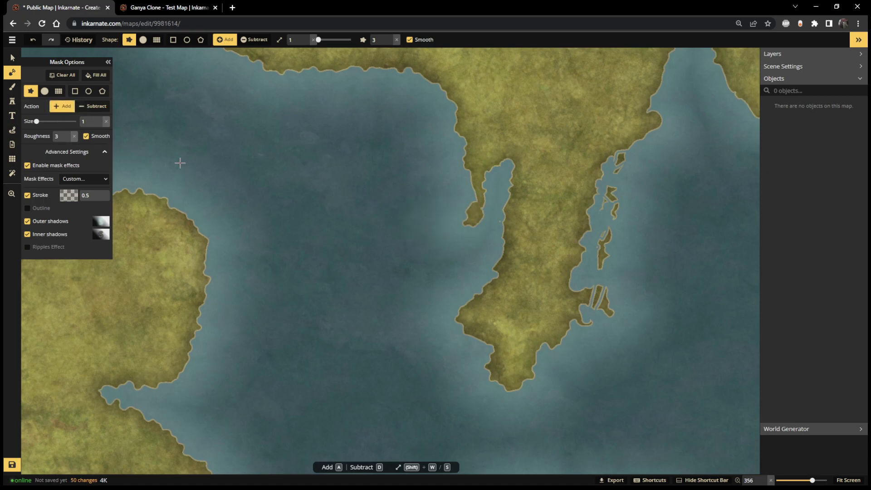
click(461, 237)
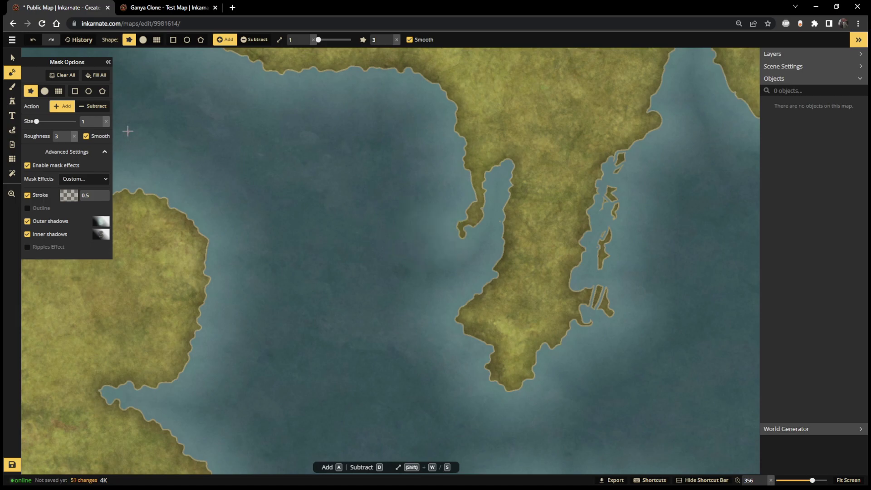
Set the round Subtract brush to size 1 and carve a thin channel along each side of the west spit's lower part
click(93, 106)
key(shift+w)
key(shift+w)
key(shift+w)
key(shift+w)
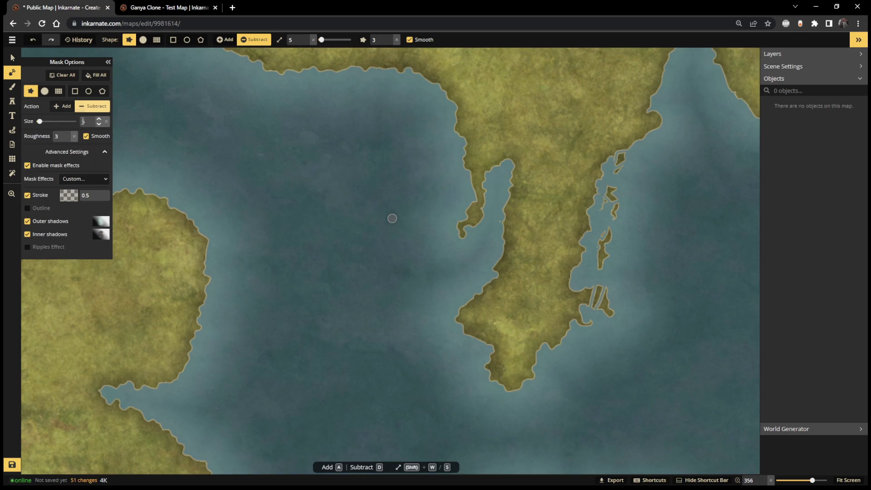
click(99, 124)
click(99, 124)
click(99, 124)
click(98, 124)
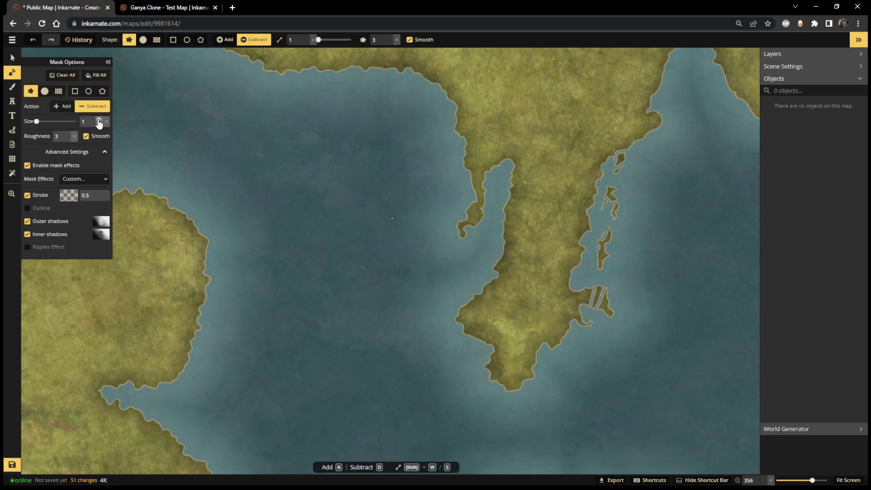
click(45, 90)
scroll(463, 232, up, 5)
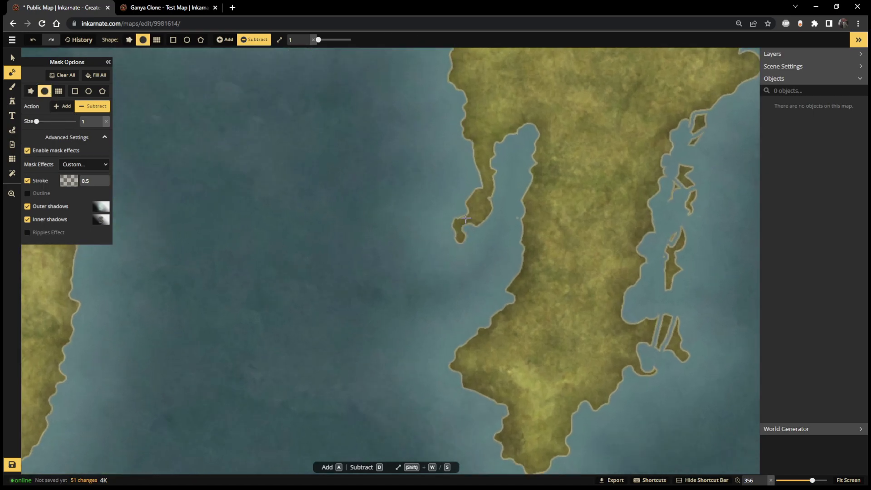
mouse_move(479, 173)
mouse_down()
mouse_move(460, 201)
mouse_move(469, 204)
mouse_up()
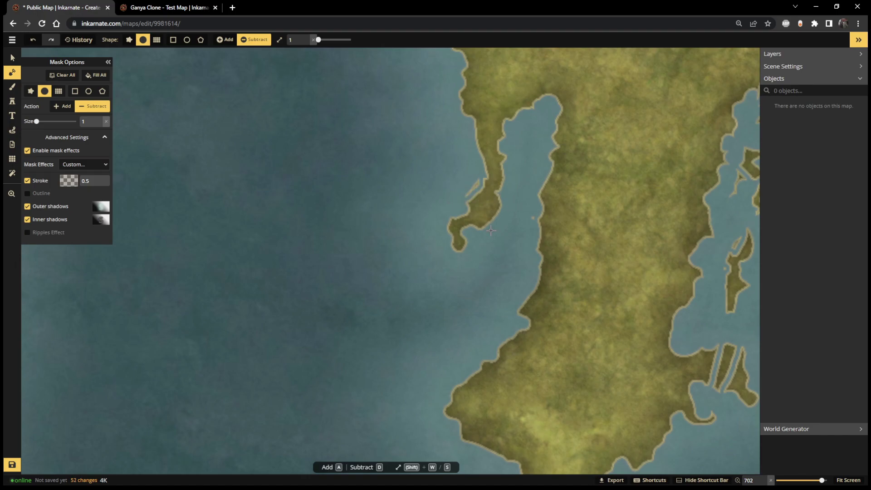
drag(475, 232, 513, 173)
Examine the Ganya clone's peninsula coast, then cut more thin channels through the west spit to break it into small islets
key(ctrl+Tab)
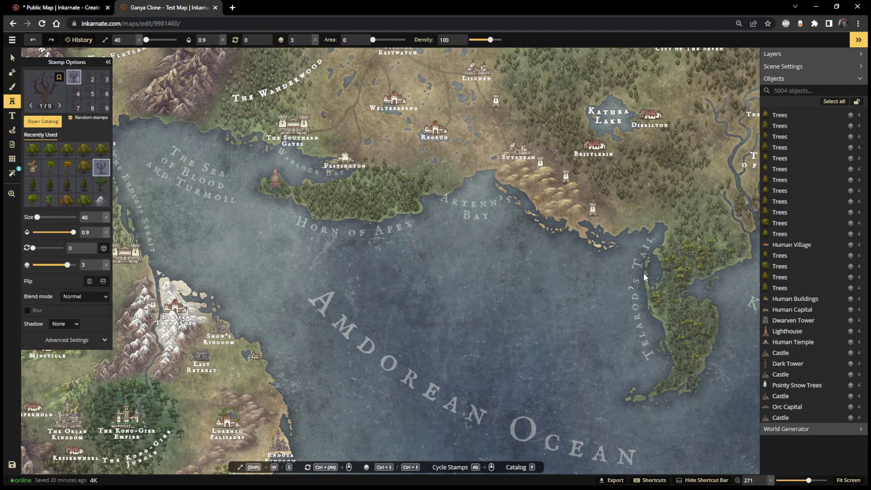
scroll(643, 273, up, 2)
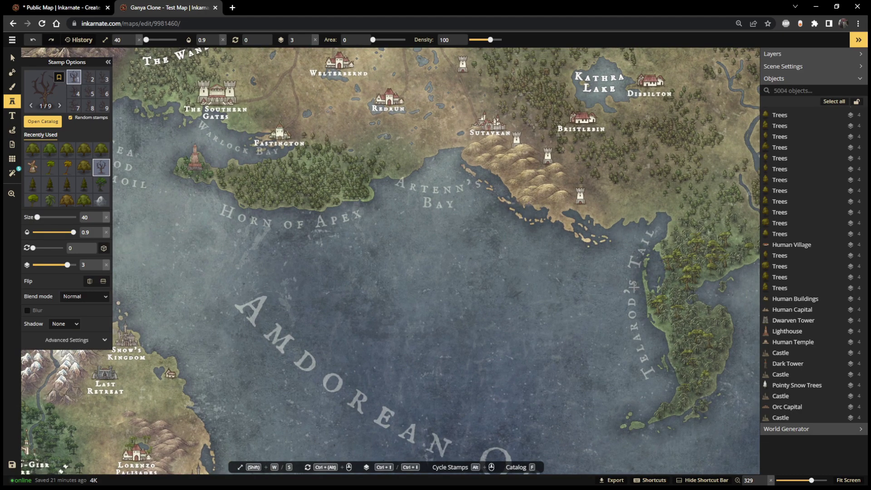
key(ctrl+shift+Tab)
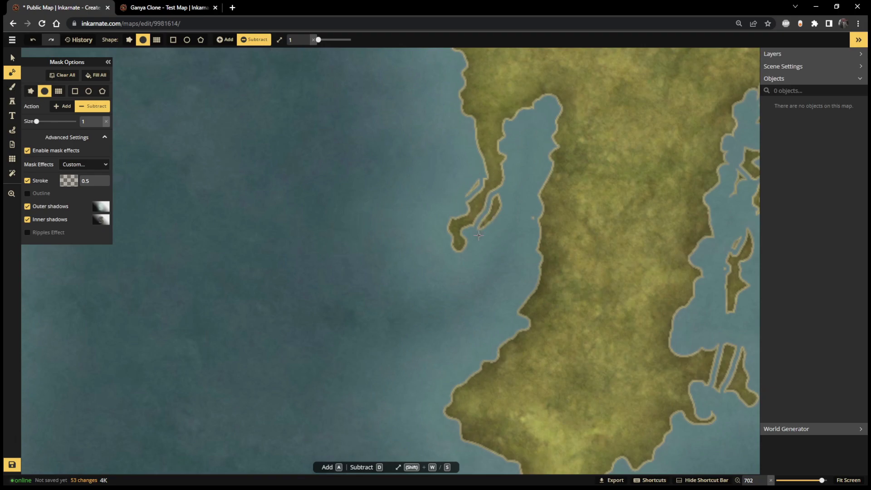
drag(474, 233, 479, 206)
mouse_move(503, 186)
mouse_down()
mouse_move(496, 175)
mouse_move(509, 159)
mouse_up()
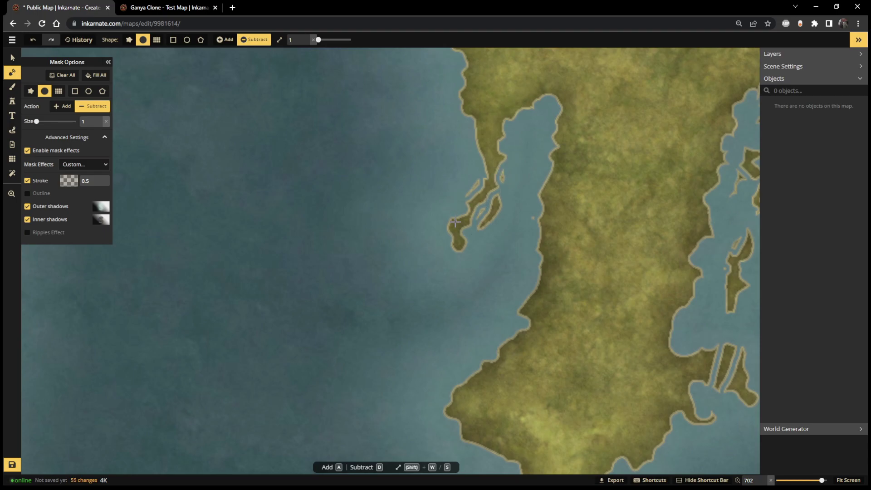
mouse_move(469, 209)
mouse_down()
mouse_move(489, 192)
mouse_move(469, 203)
mouse_up()
drag(516, 157, 492, 139)
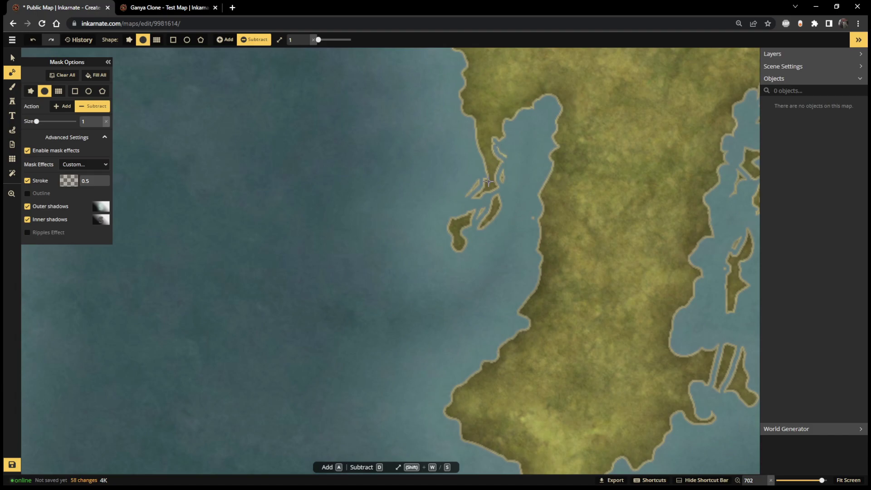
drag(497, 179, 492, 190)
scroll(553, 216, down, 3)
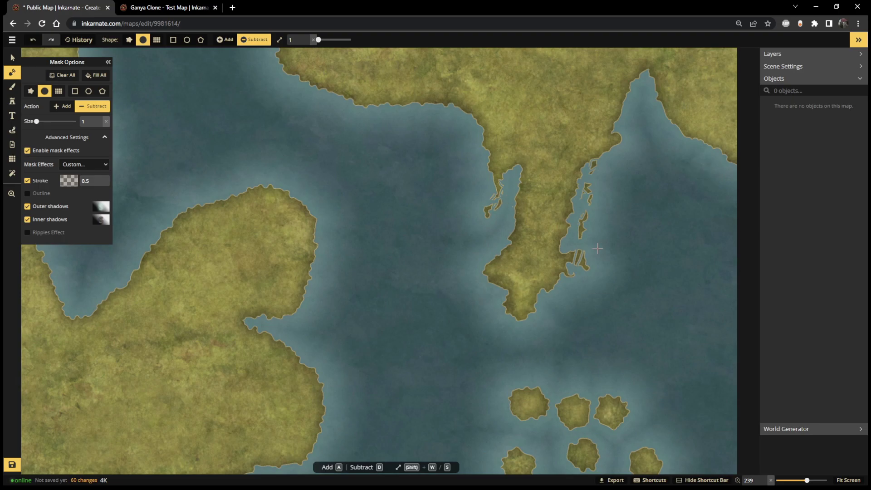
scroll(597, 248, up, 2)
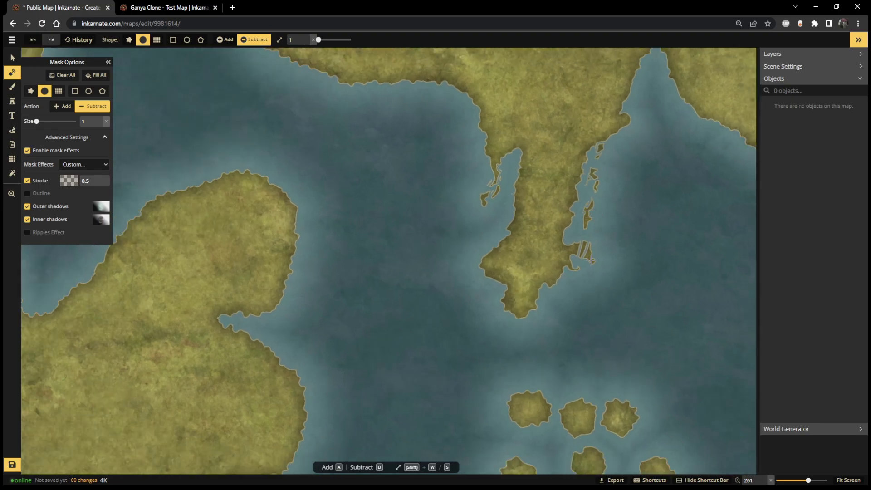
click(580, 237)
scroll(608, 225, up, 4)
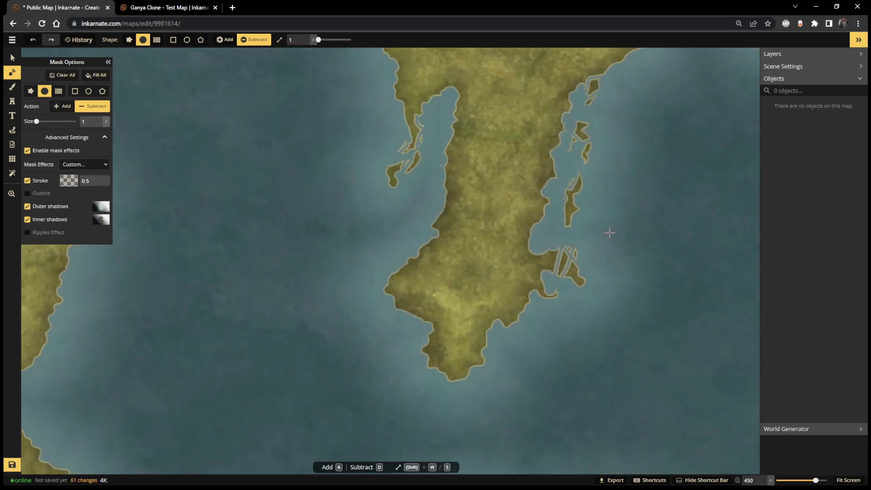
key(ctrl+z)
Fill the channels at the peninsula's southeast corner into a rounded landmass with the round Add brush, then restore Subtract at size 1
click(68, 106)
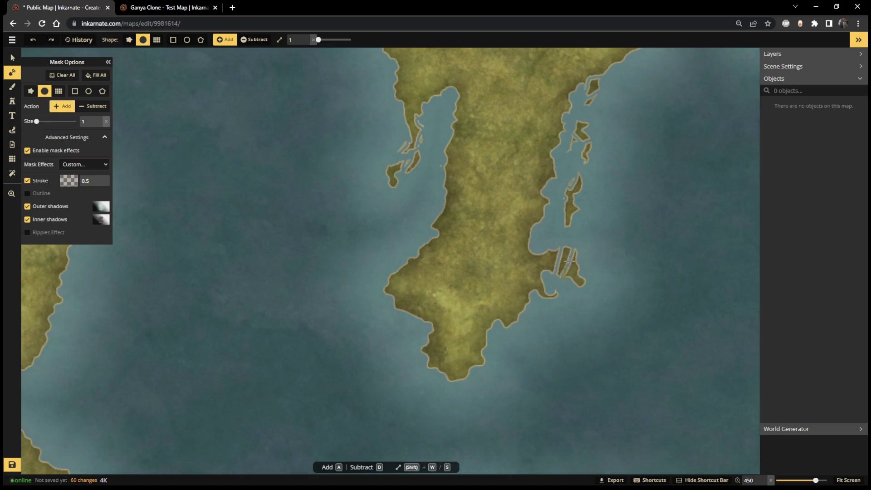
mouse_move(562, 265)
mouse_down()
mouse_move(551, 252)
mouse_move(565, 250)
mouse_up()
drag(589, 283, 572, 285)
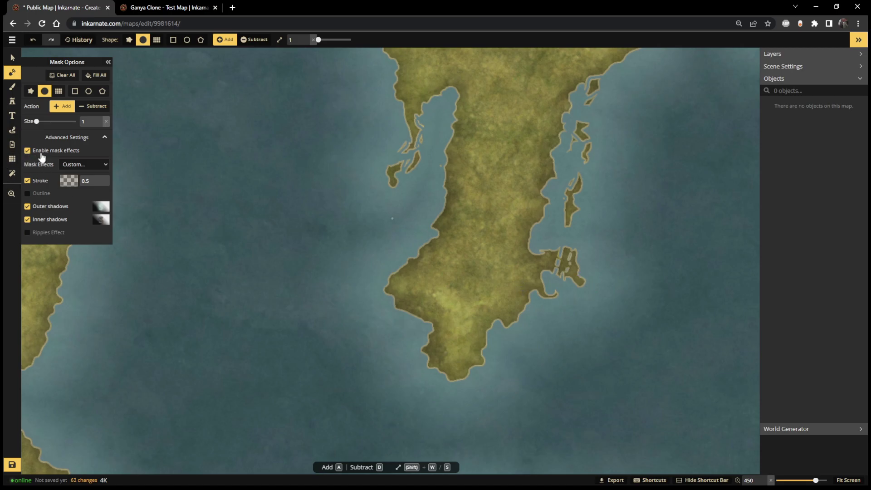
drag(36, 121, 47, 121)
drag(568, 255, 567, 257)
drag(56, 125, 36, 122)
click(93, 106)
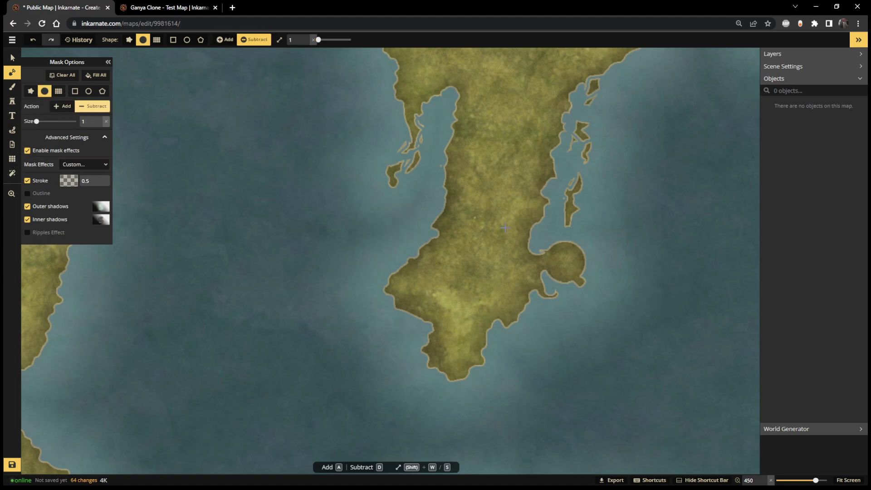
Carve thin winding channels through the rounded landmass at the peninsula's southeast corner, breaking its outer part into small islets
mouse_move(542, 250)
mouse_down()
mouse_move(583, 241)
mouse_move(559, 245)
mouse_move(590, 261)
mouse_move(575, 247)
mouse_move(586, 244)
mouse_move(576, 278)
mouse_up()
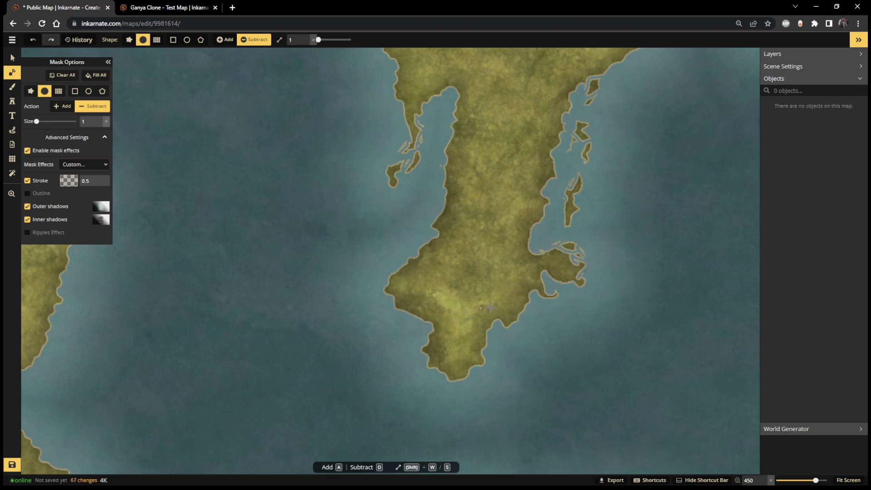
mouse_move(577, 275)
mouse_down()
mouse_move(558, 273)
mouse_move(546, 286)
mouse_move(577, 278)
mouse_move(570, 263)
mouse_move(578, 255)
mouse_move(558, 271)
mouse_move(589, 283)
mouse_move(593, 262)
mouse_move(571, 287)
mouse_up()
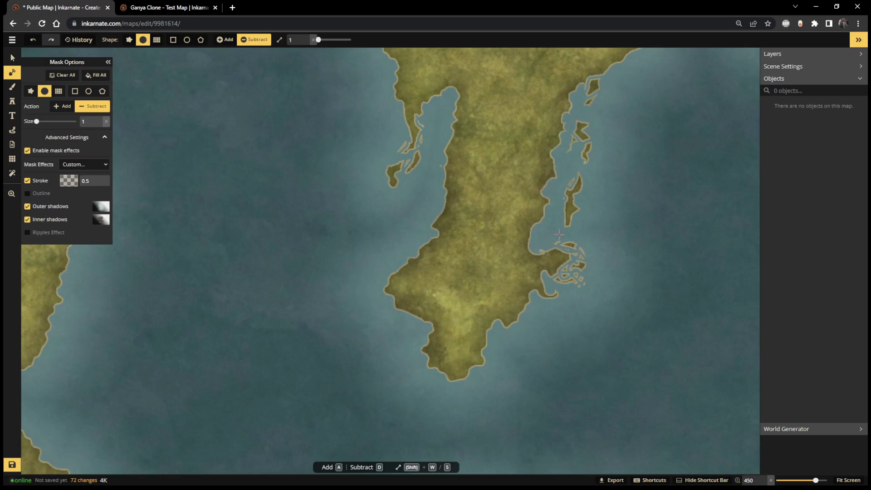
drag(552, 243, 569, 263)
Review the peninsula's islets within the whole map, compare them with the Ganya clone's southern coastline, and return to Public Map fitted to the screen
scroll(616, 270, down, 5)
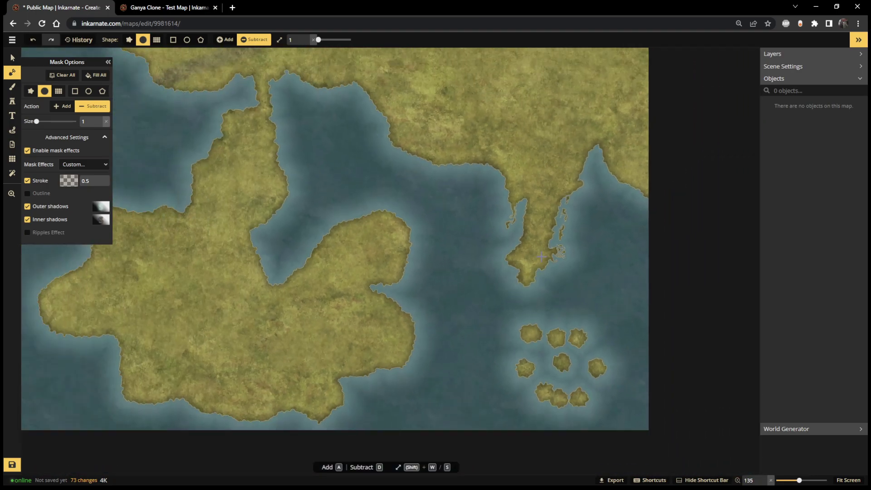
scroll(408, 233, down, 3)
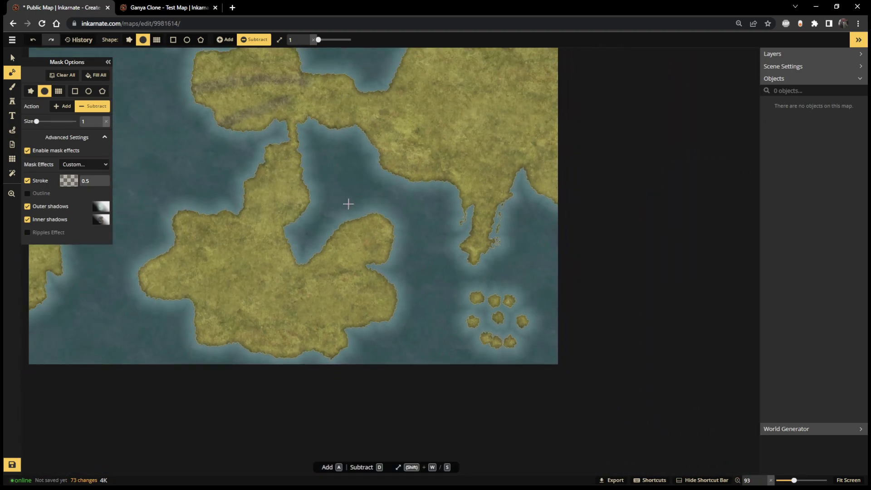
scroll(362, 204, down, 1)
click(847, 480)
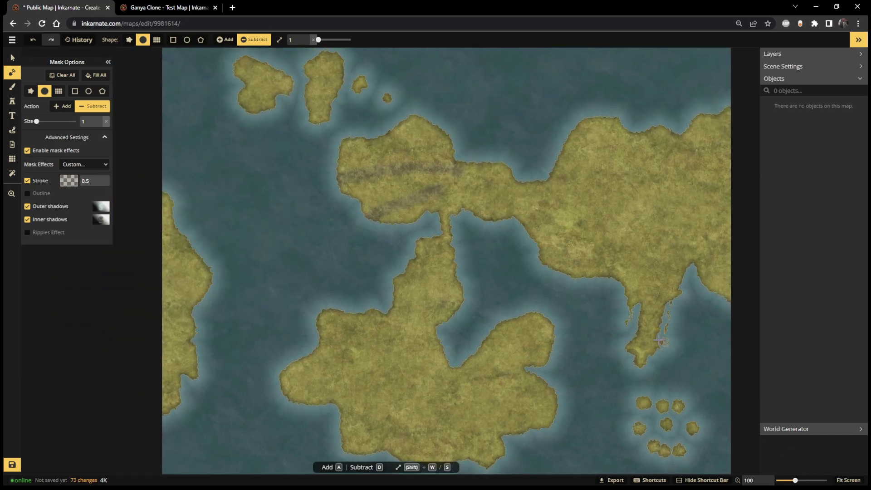
scroll(659, 341, up, 4)
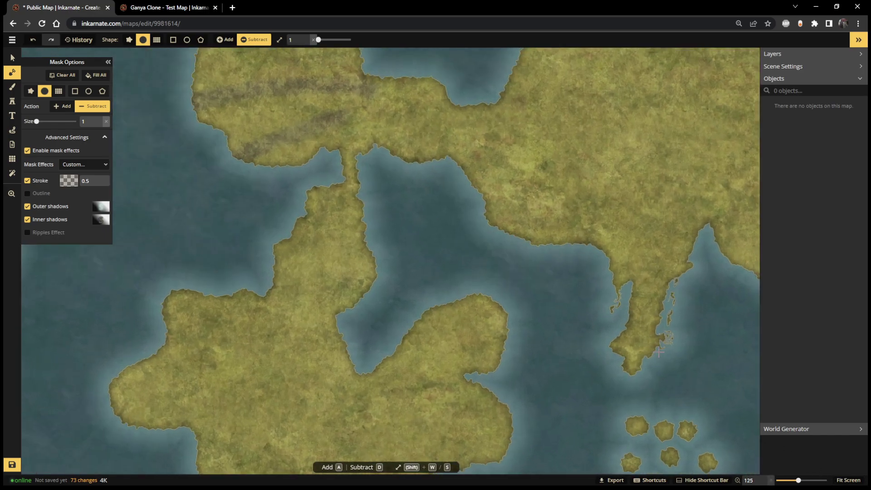
scroll(659, 341, up, 4)
click(166, 7)
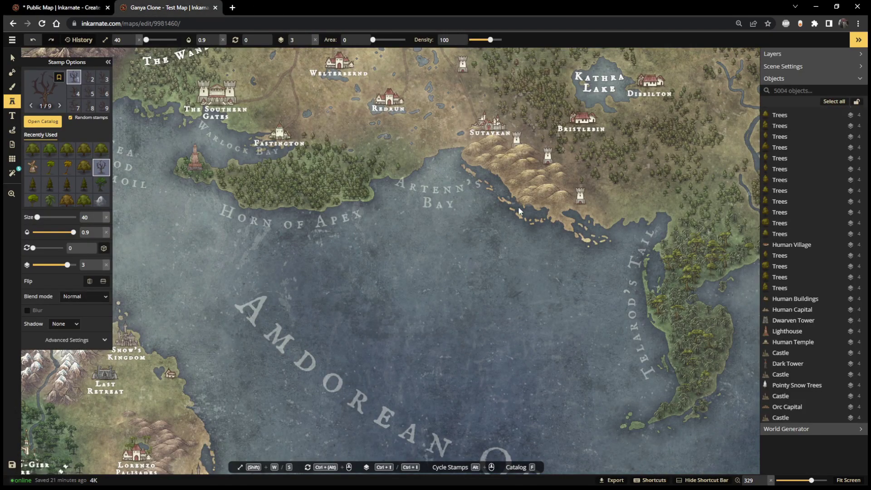
scroll(450, 204, up, 2)
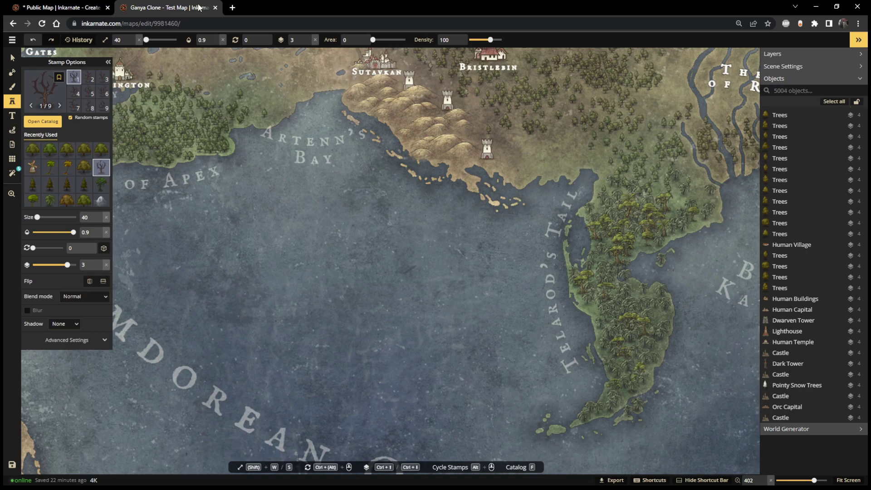
click(90, 8)
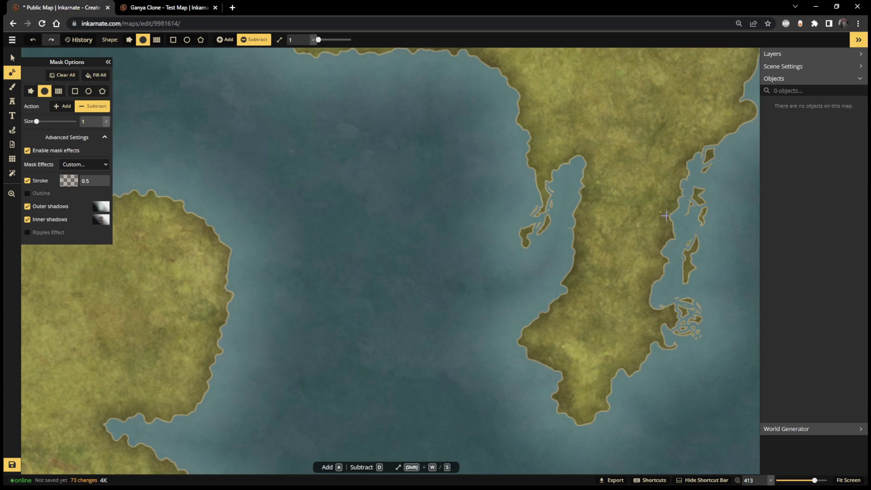
scroll(674, 238, down, 1)
scroll(674, 238, down, 10)
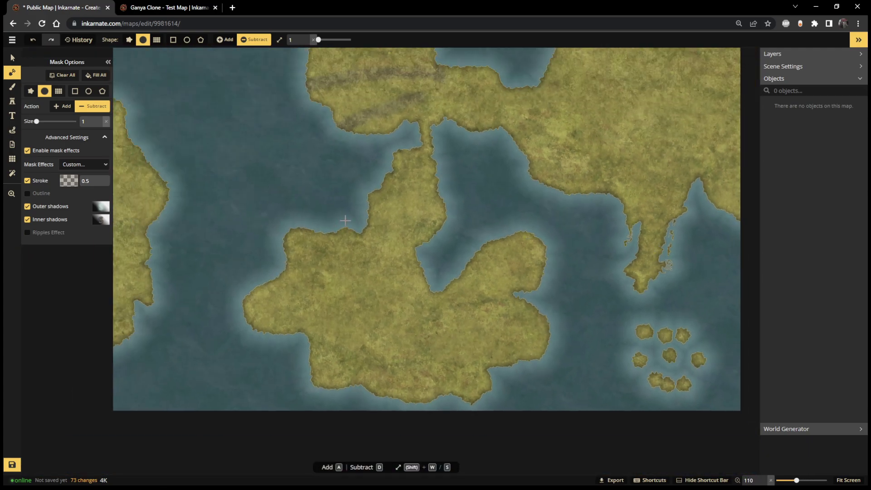
scroll(402, 178, down, 1)
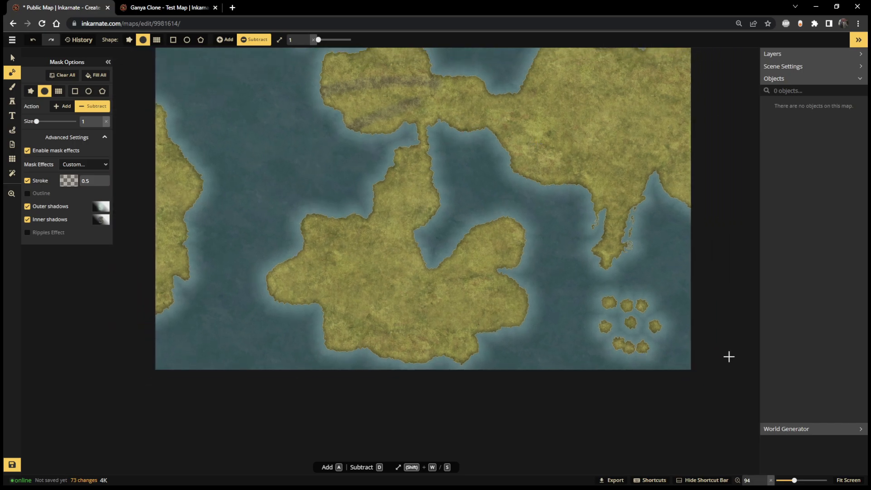
click(840, 479)
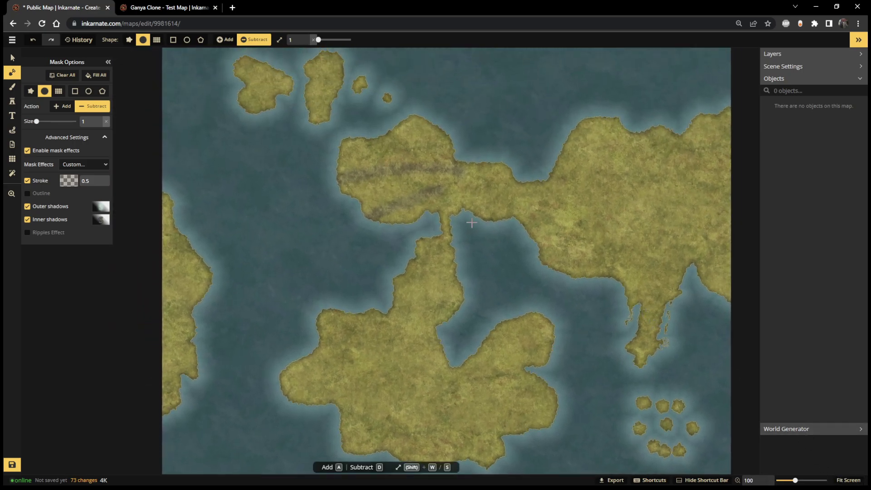